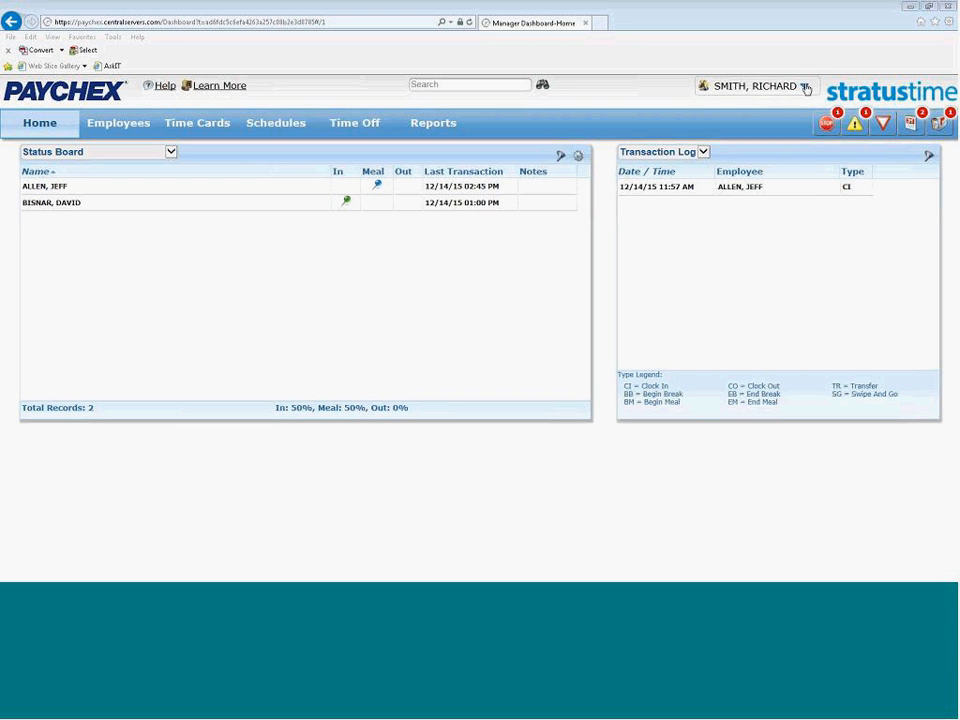
Review the Missing Punches - Exceptions and Summary Widget views in the Status Board widget, and return it to Status Board
{"action": "left_click", "coordinate": [806, 88]}
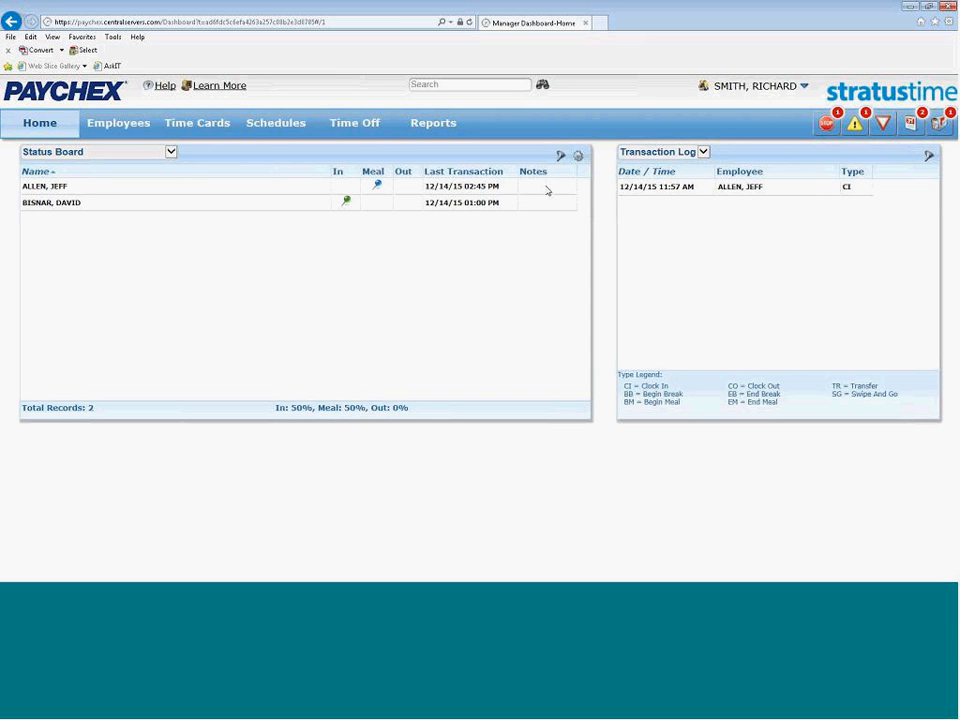
{"action": "left_click", "coordinate": [172, 155]}
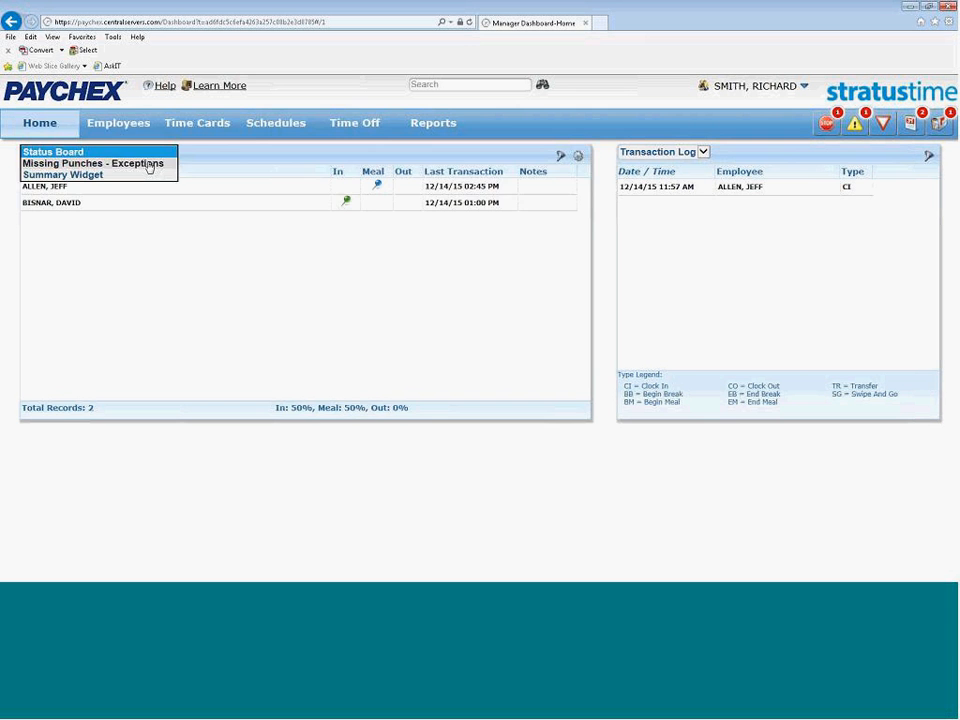
{"action": "left_click", "coordinate": [148, 164]}
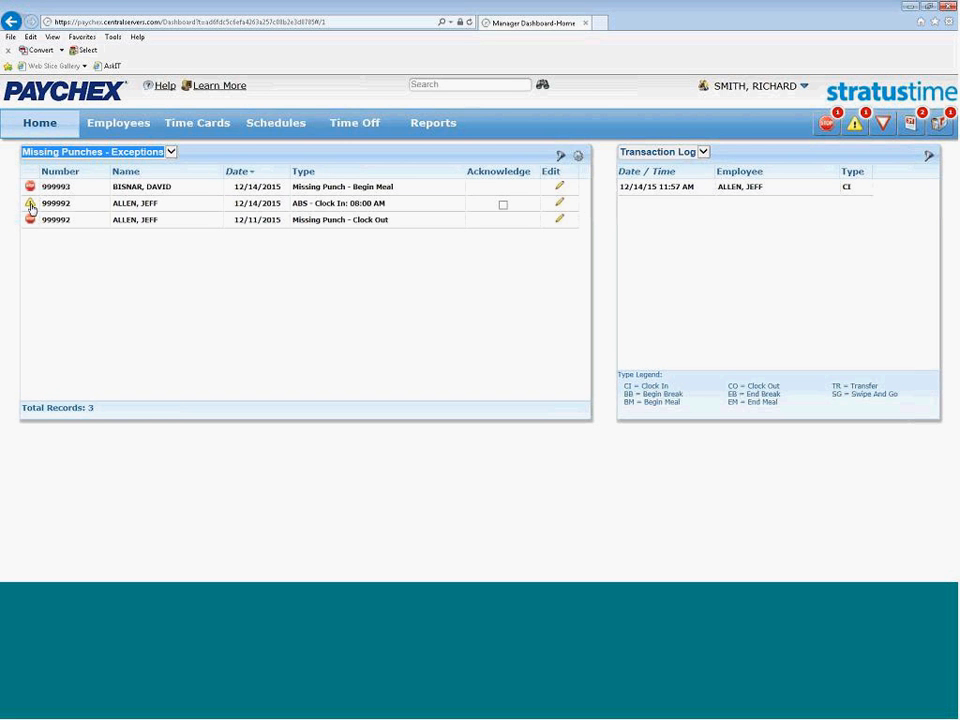
{"action": "left_click", "coordinate": [172, 155]}
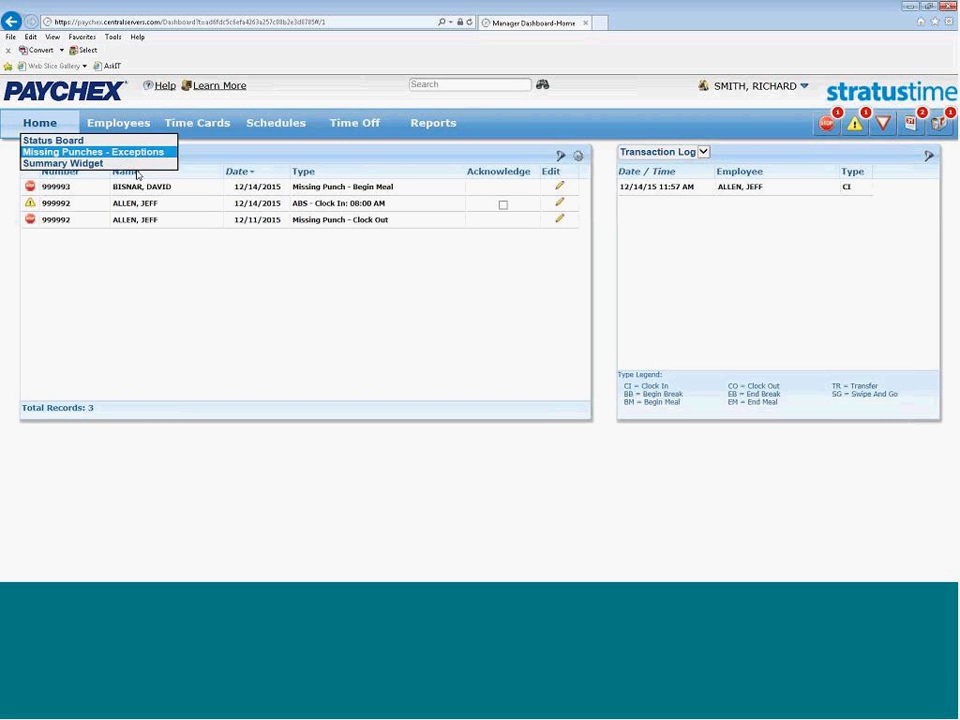
{"action": "left_click", "coordinate": [129, 164]}
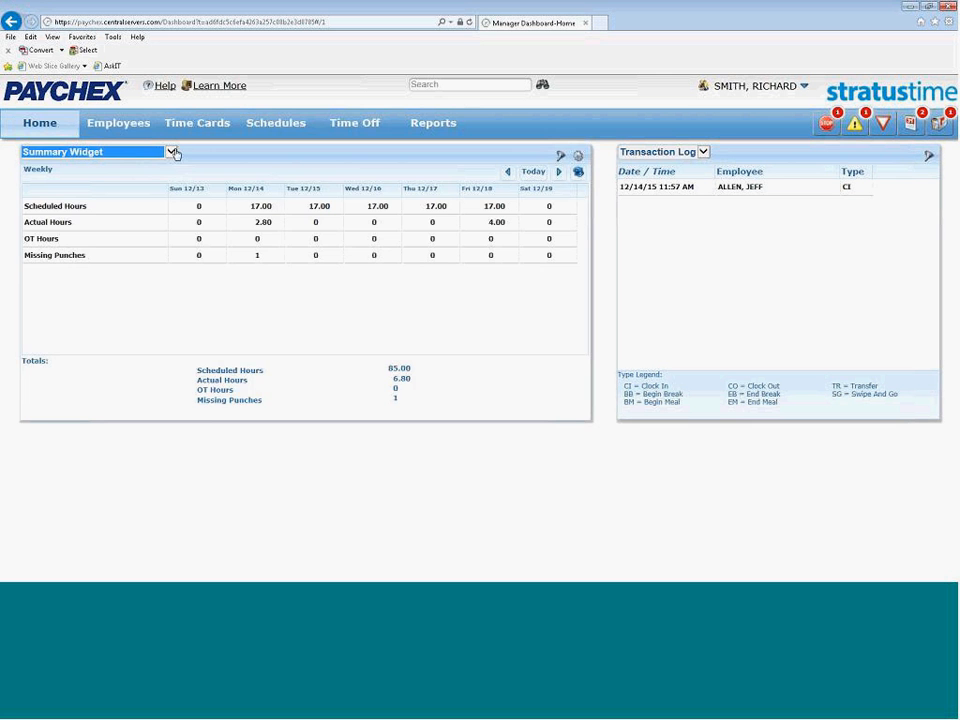
{"action": "left_click", "coordinate": [172, 154]}
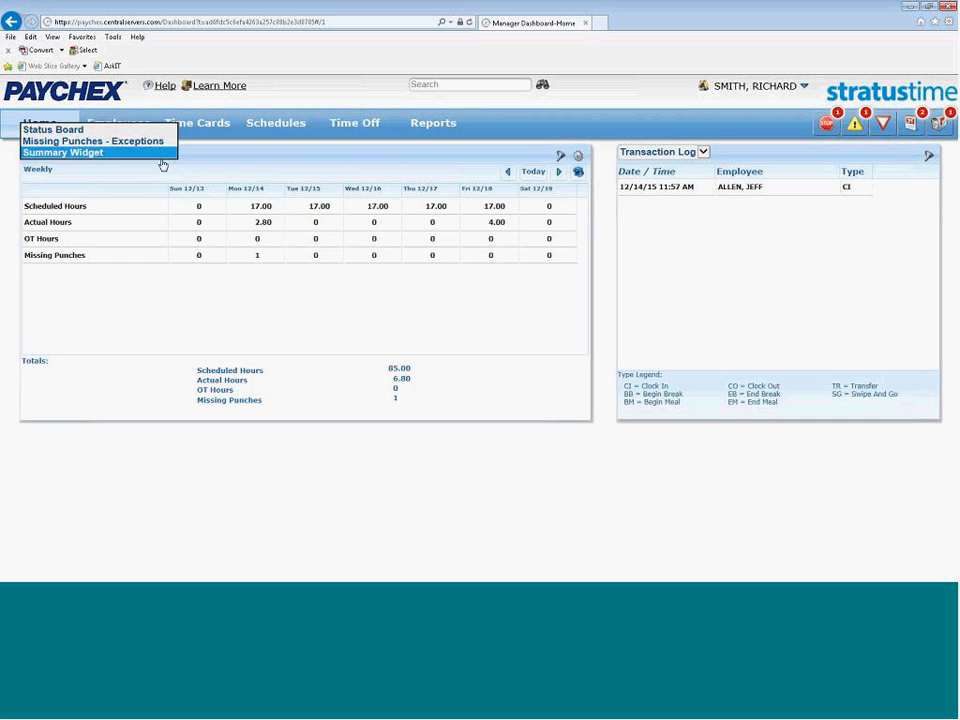
{"action": "left_click", "coordinate": [88, 130]}
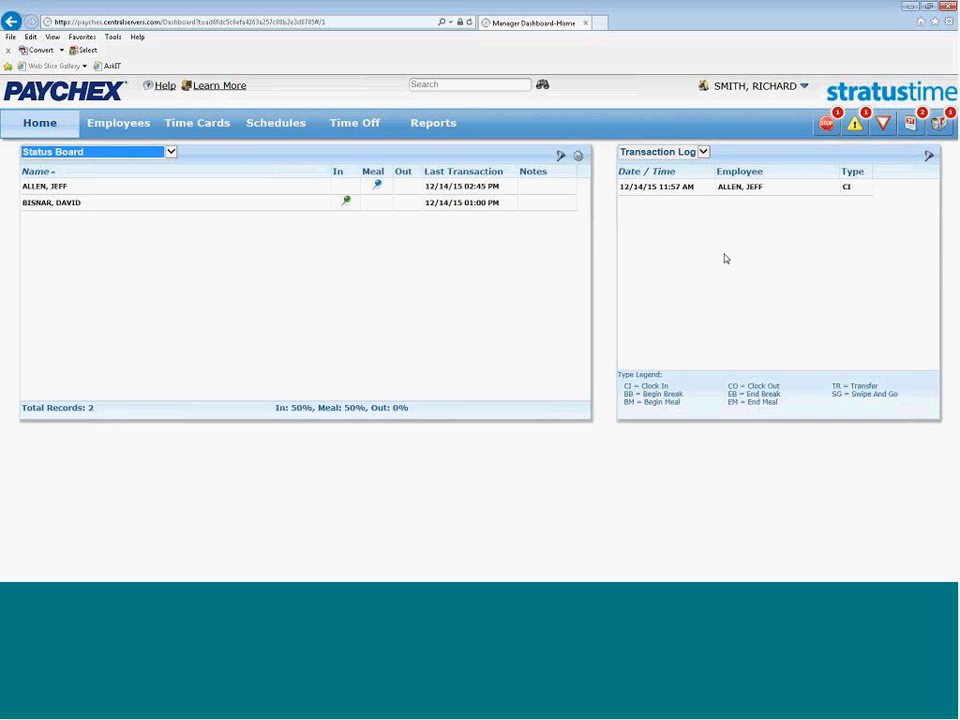
Change the Transaction Log widget on the manager dashboard to the Summary view
{"action": "left_click", "coordinate": [704, 152]}
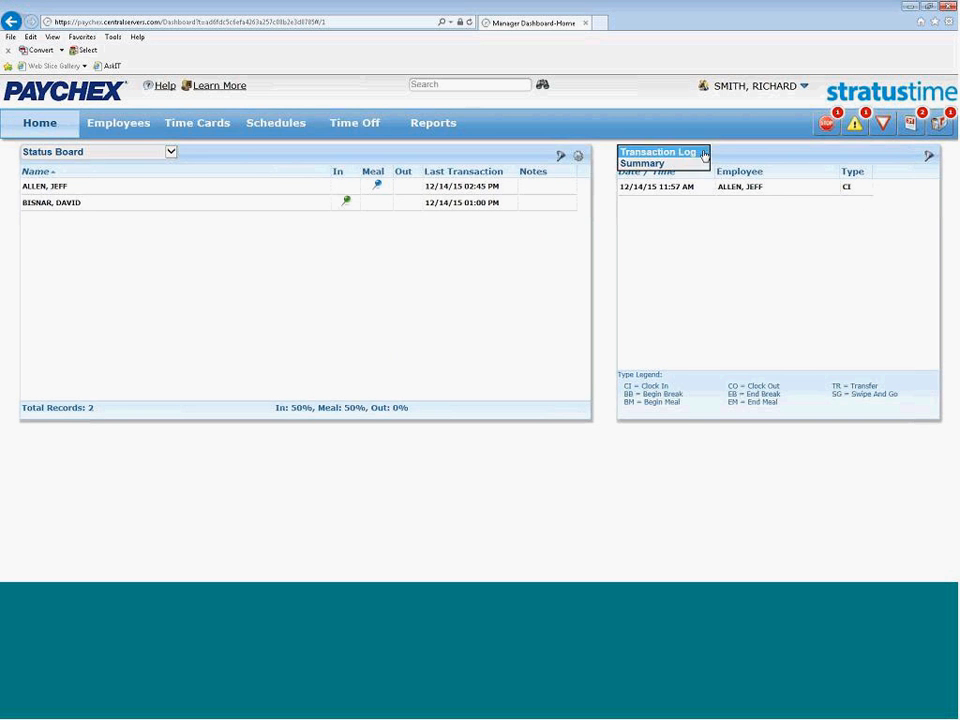
{"action": "left_click", "coordinate": [649, 164]}
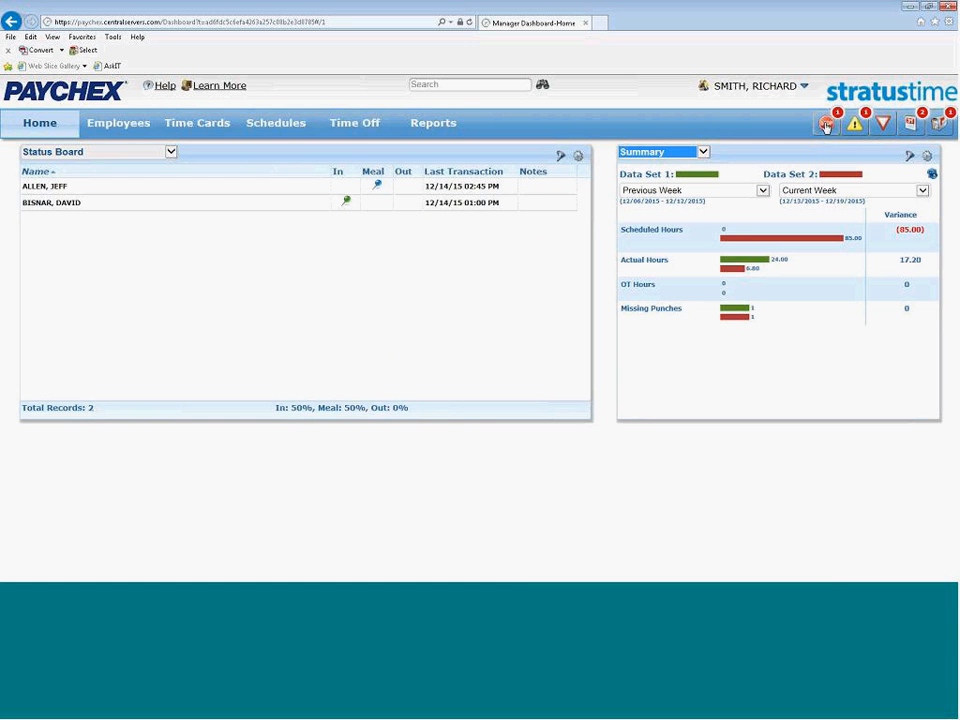
Inspect the details of the 12/14/2015 missing Begin Meal punch and the attendance exceptions list, closing both without changes
{"action": "left_click", "coordinate": [826, 126]}
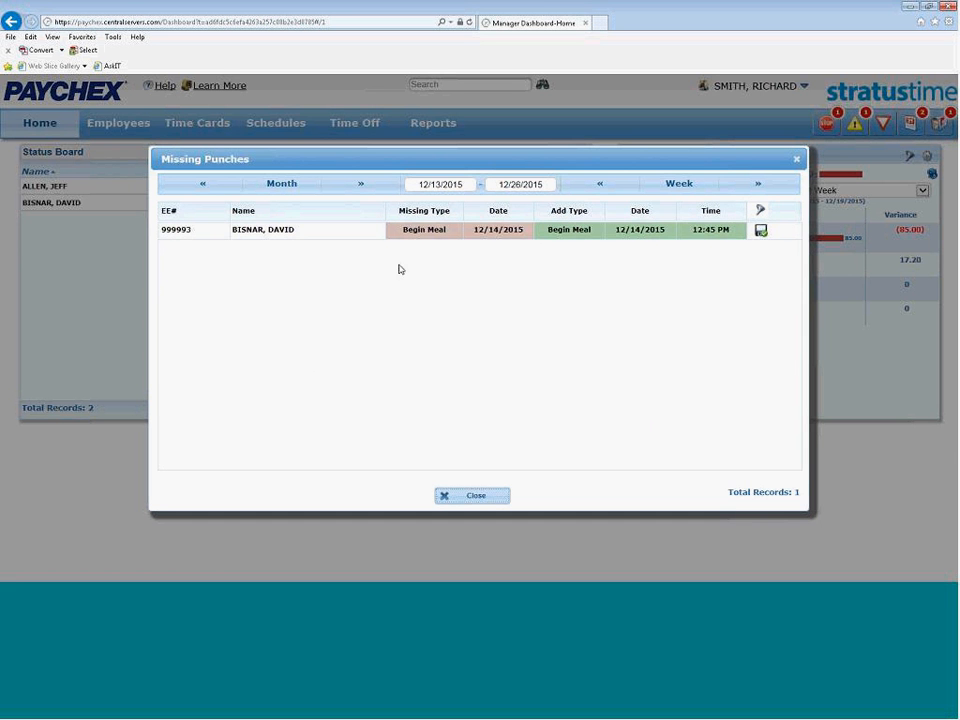
{"action": "left_click", "coordinate": [494, 233]}
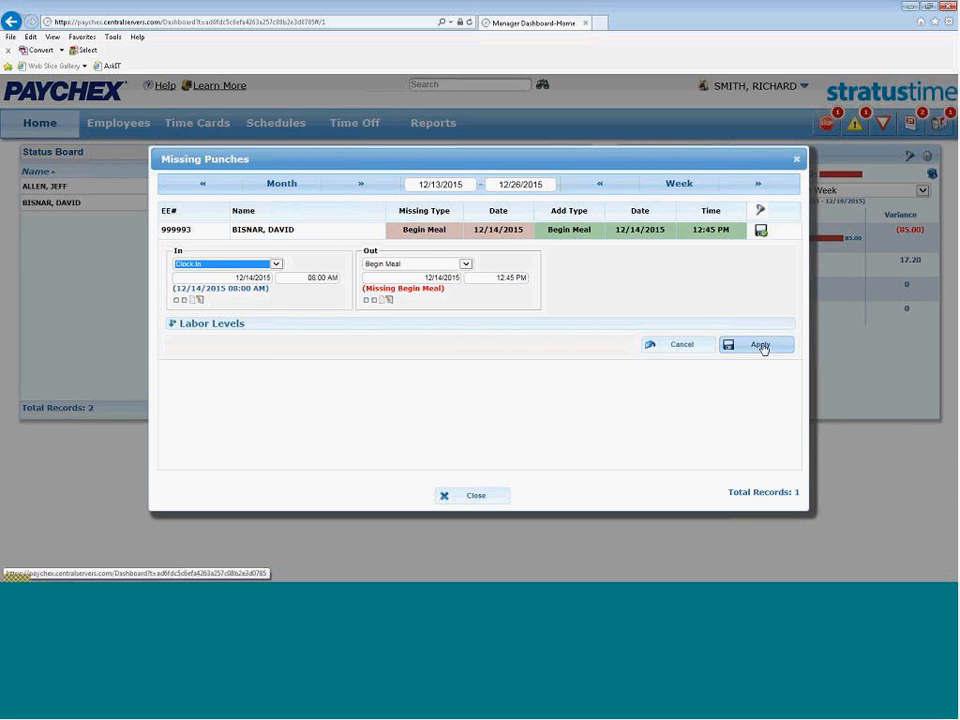
{"action": "left_click", "coordinate": [476, 495]}
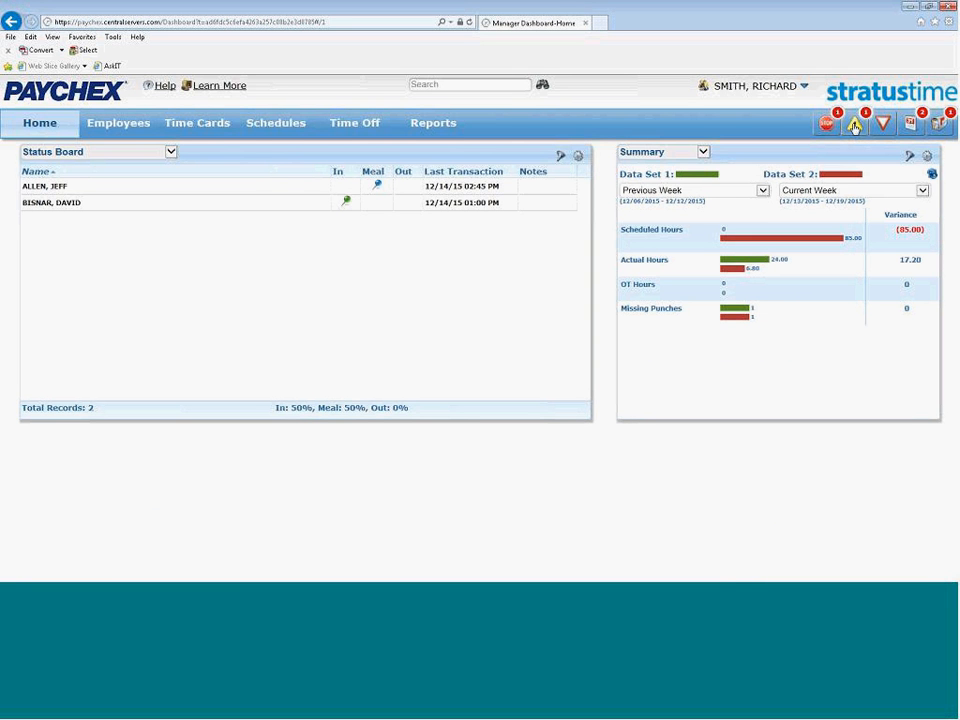
{"action": "left_click", "coordinate": [855, 126]}
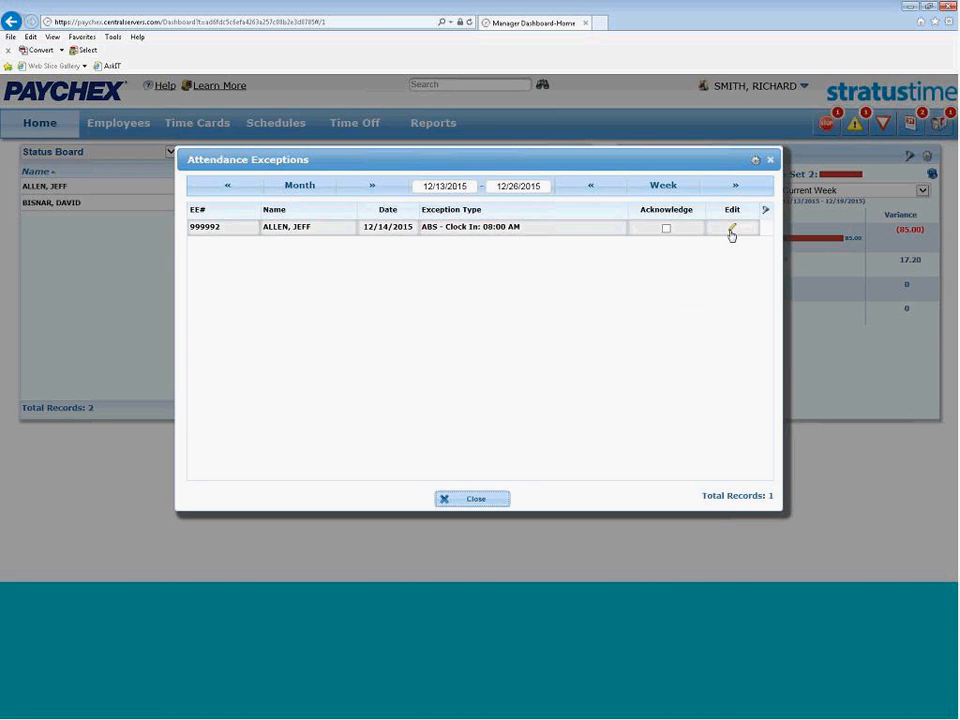
{"action": "left_click", "coordinate": [497, 501]}
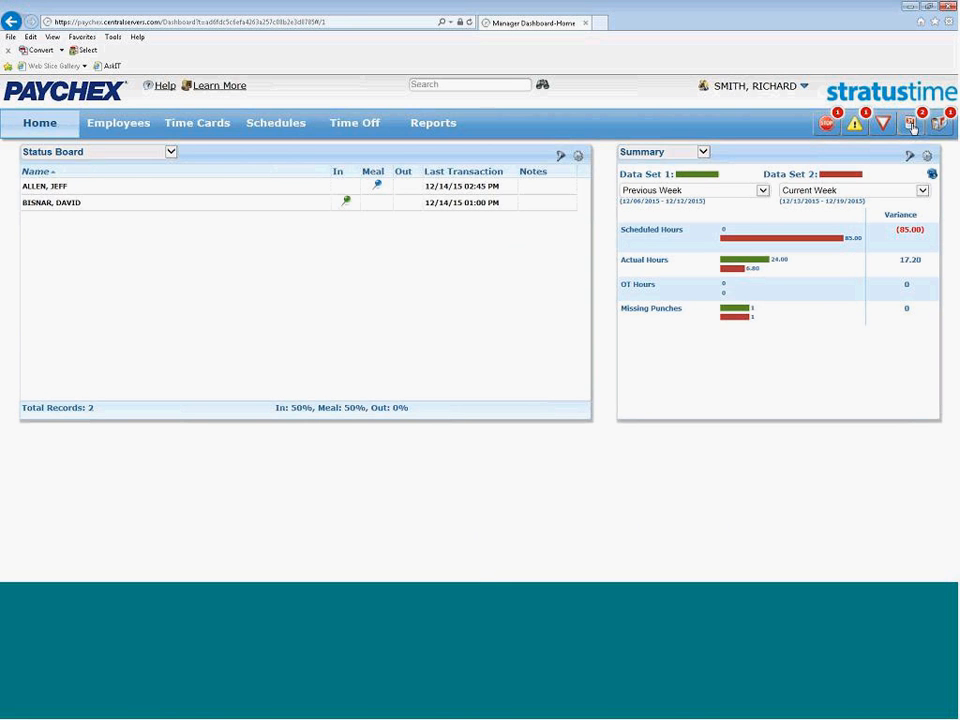
View the daily details of the 16-hour PTO Scheduled request starting 12/30/2015, and exit without approving or denying it
{"action": "left_click", "coordinate": [912, 127]}
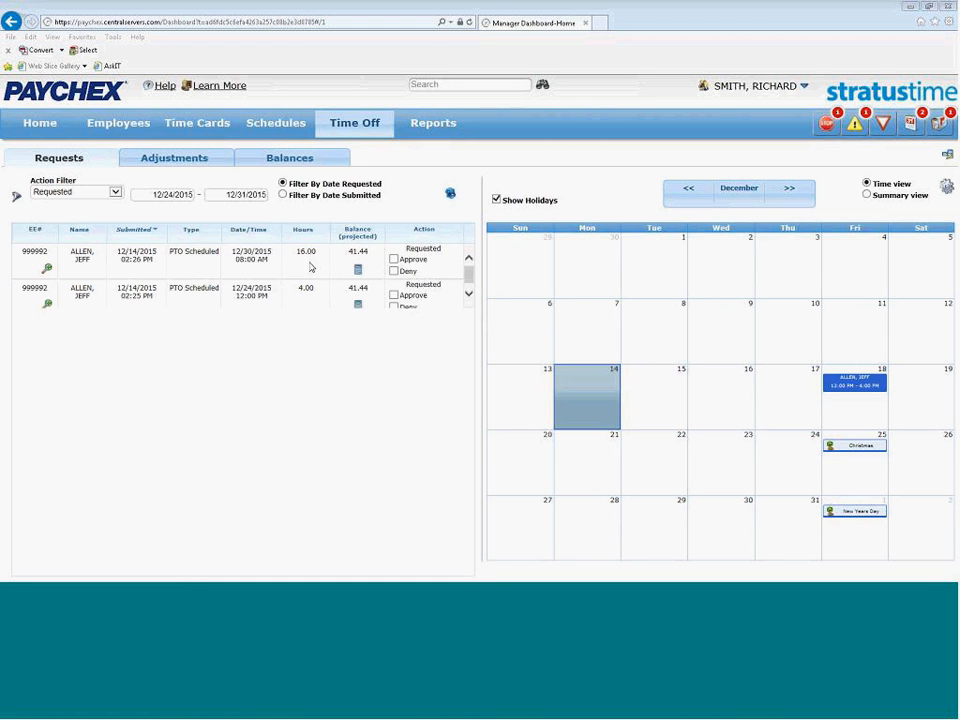
{"action": "left_click", "coordinate": [47, 270]}
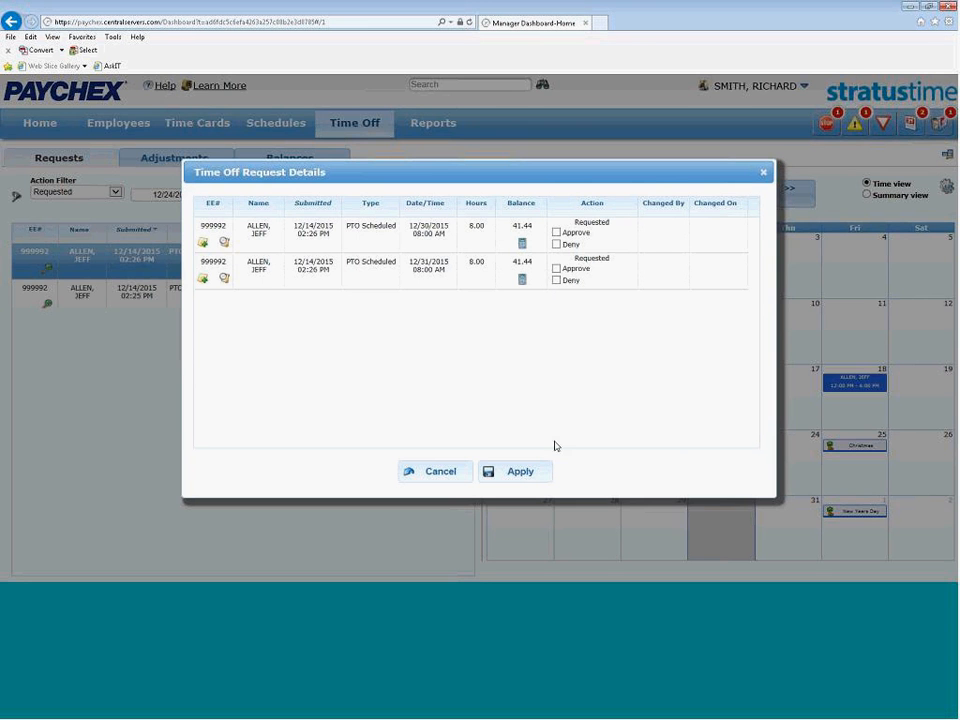
{"action": "left_click", "coordinate": [437, 472]}
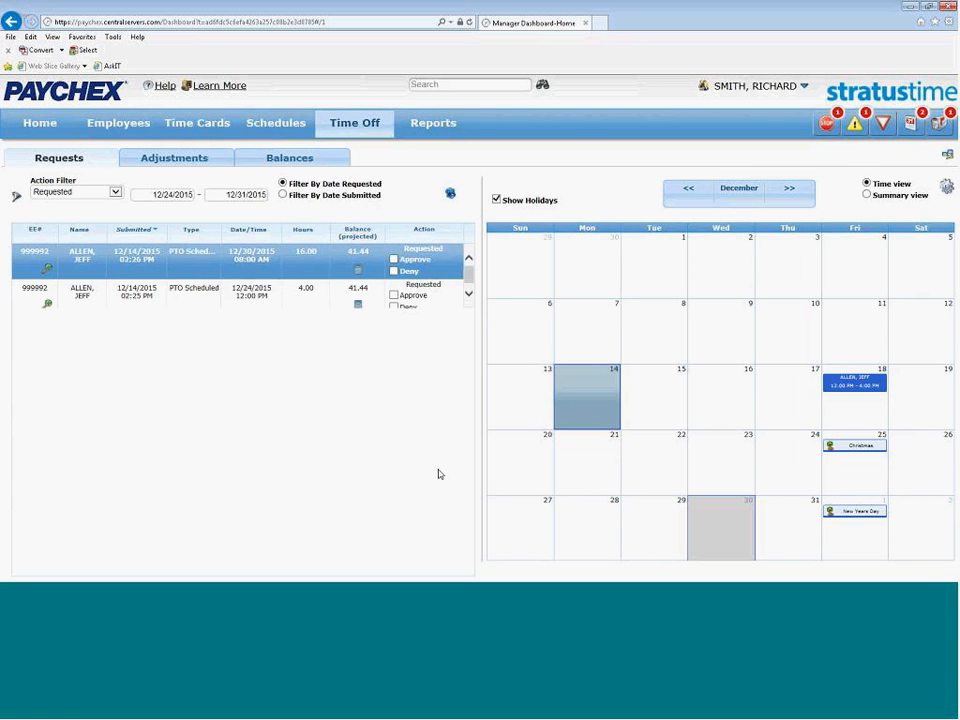
Delete the "Missed punches" message from the message inbox and close the messages
{"action": "left_click", "coordinate": [940, 125]}
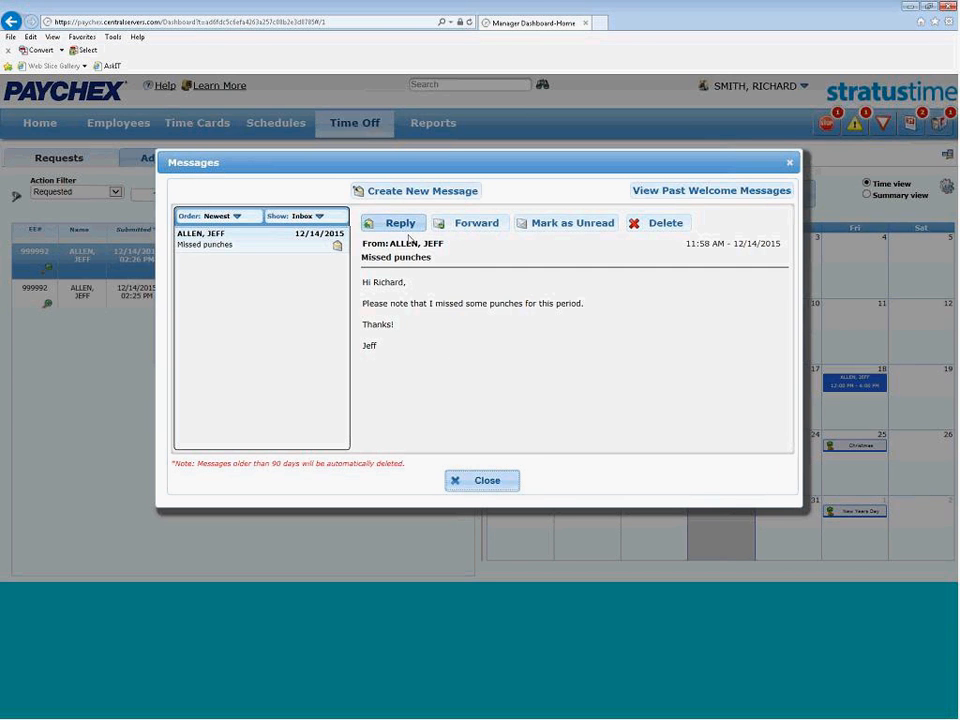
{"action": "left_click", "coordinate": [662, 226]}
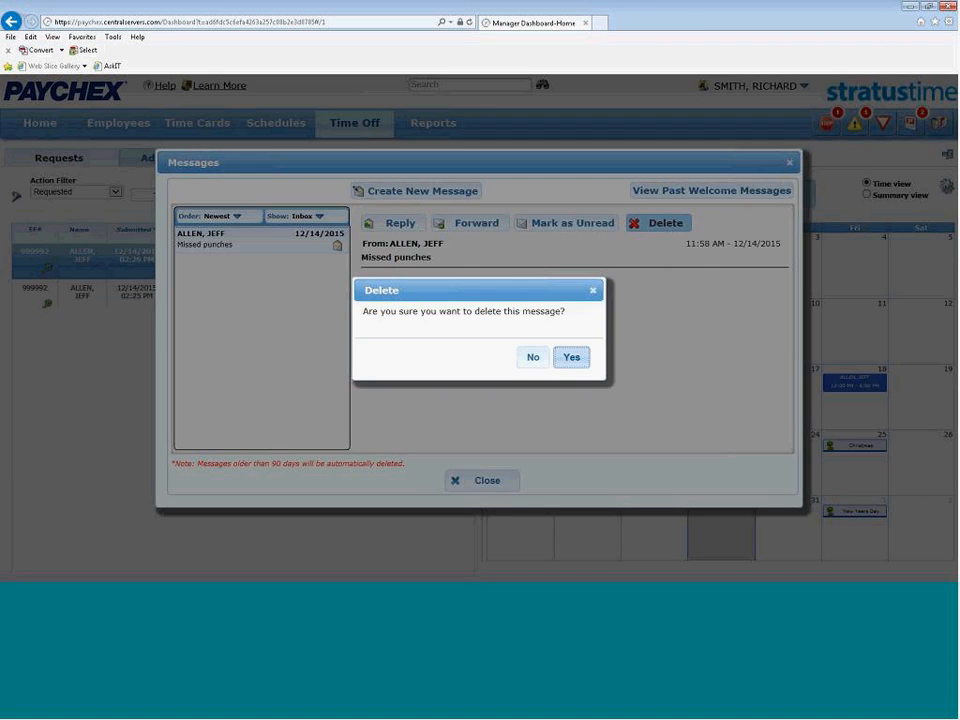
{"action": "left_click", "coordinate": [572, 358]}
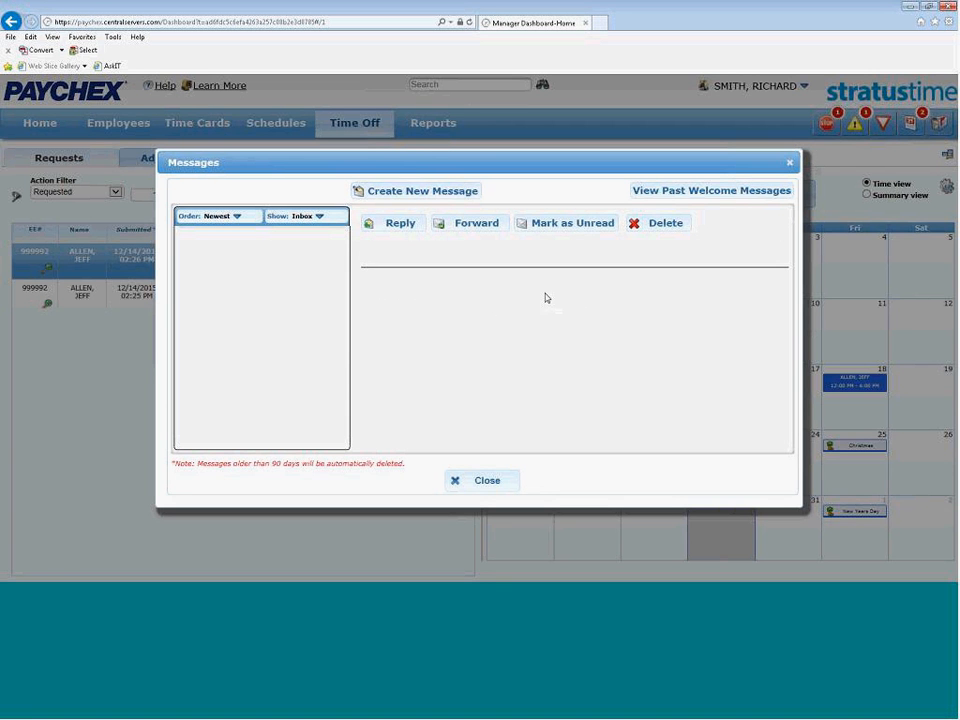
{"action": "left_click", "coordinate": [481, 483]}
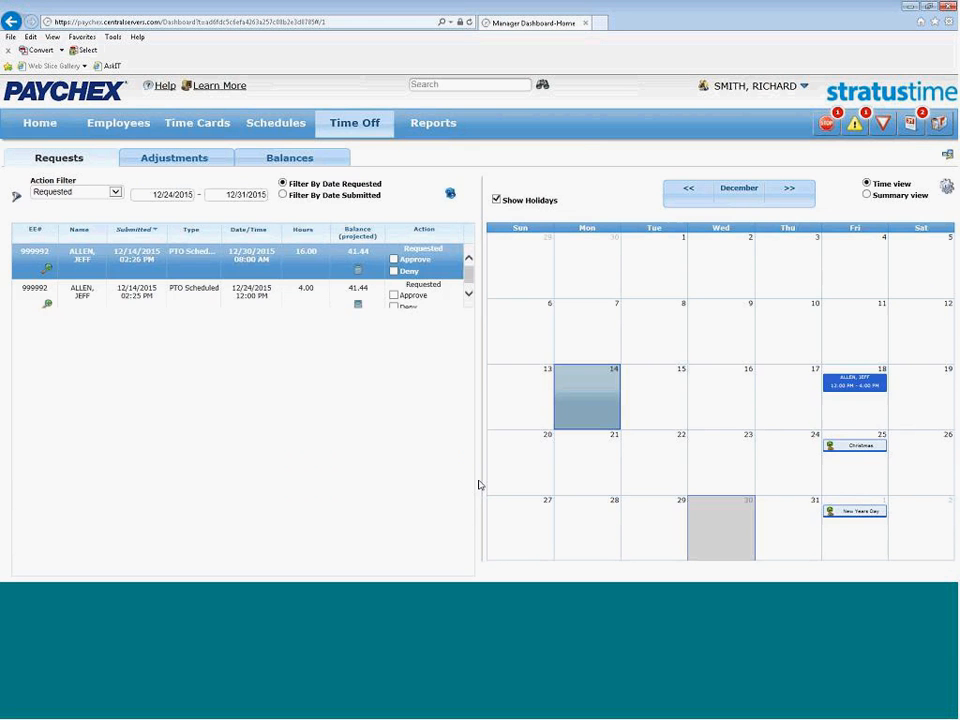
Return to the manager home page, switch to the Employee Dashboard, and dismiss the information overlay so it is not displayed in future
{"action": "left_click", "coordinate": [39, 127]}
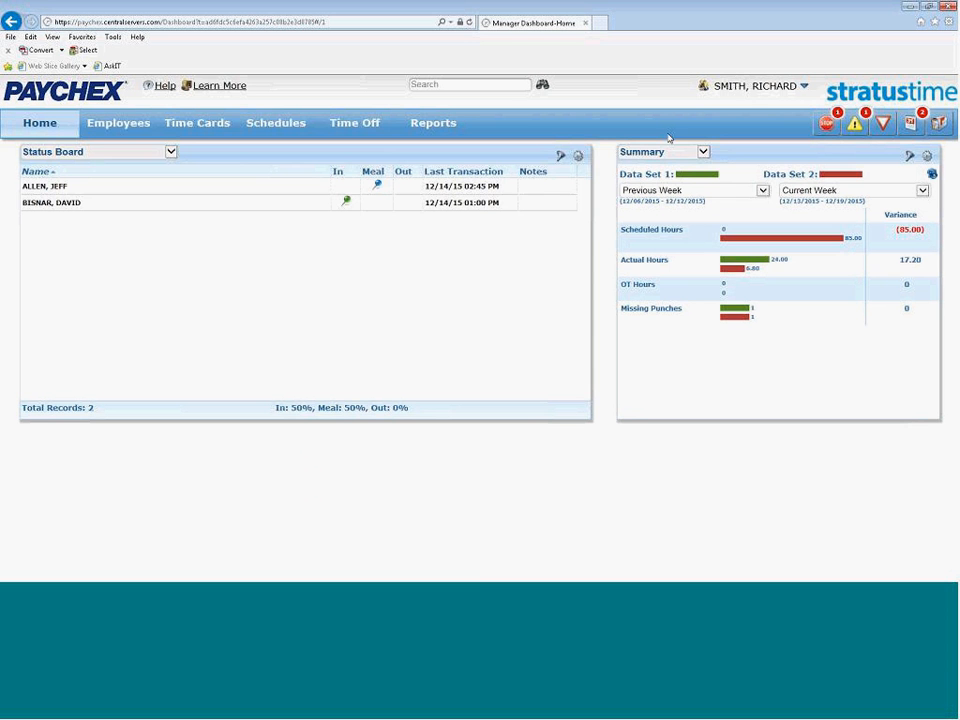
{"action": "left_click", "coordinate": [805, 90]}
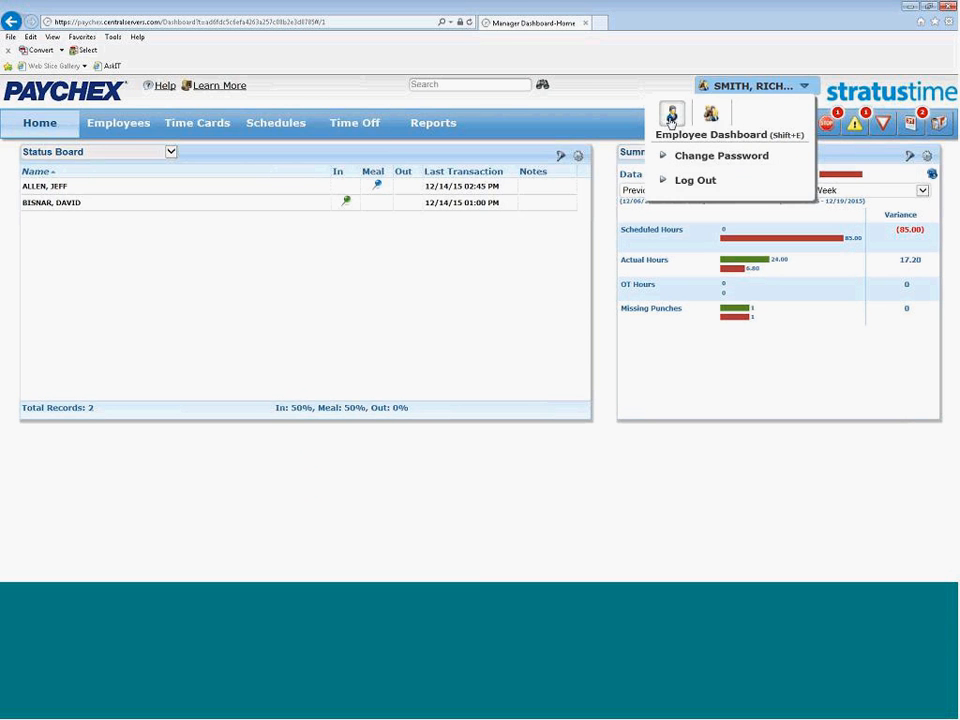
{"action": "left_click", "coordinate": [670, 116]}
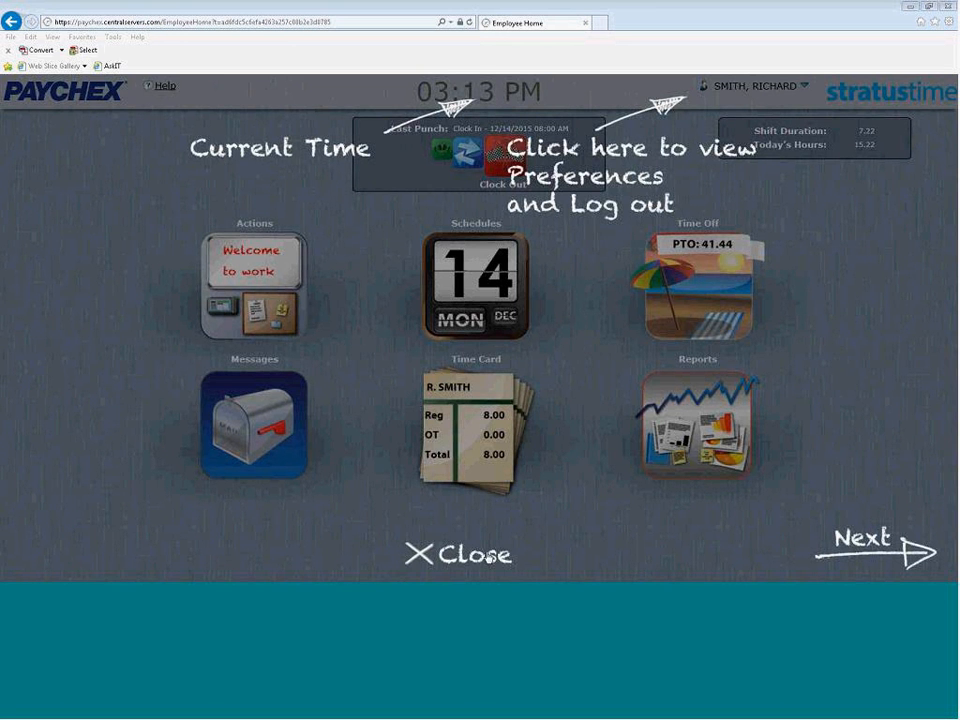
{"action": "left_click", "coordinate": [490, 556]}
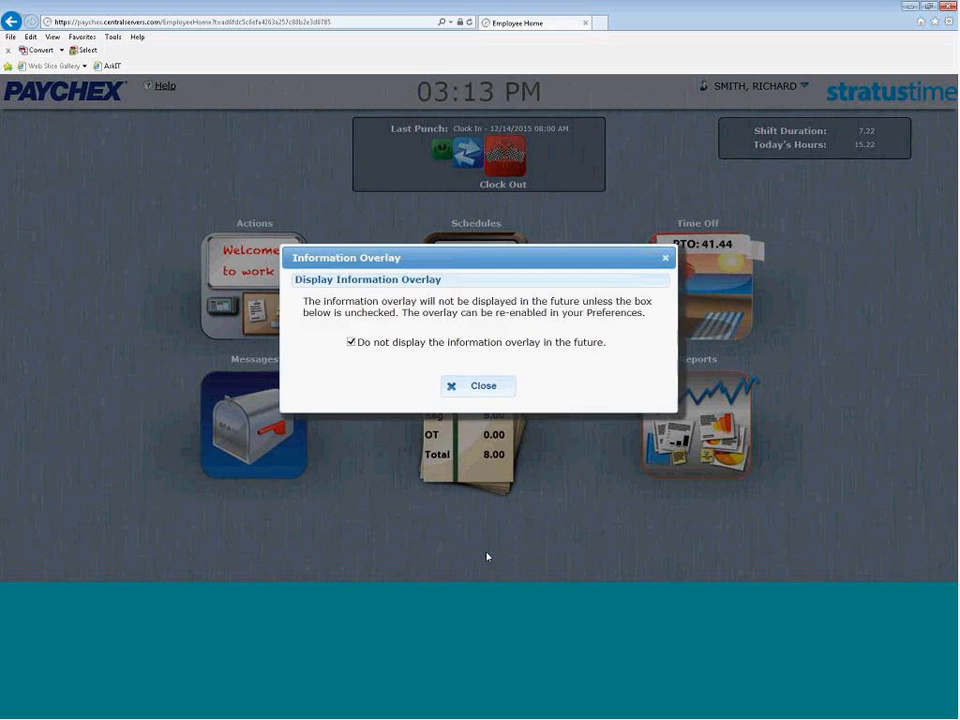
{"action": "left_click", "coordinate": [480, 386]}
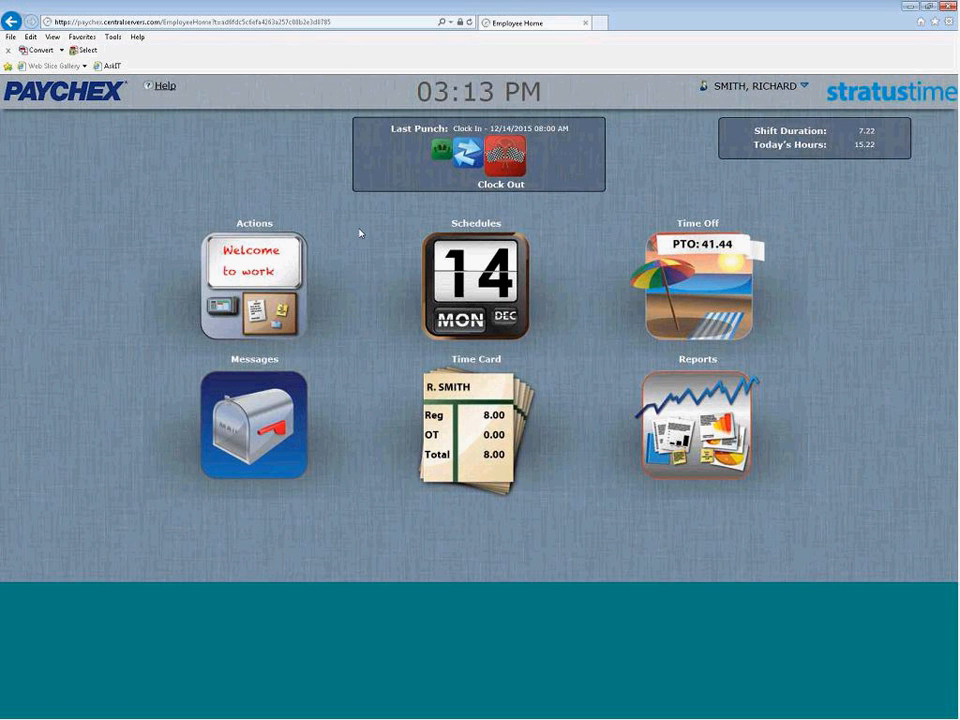
Look over today's schedule and punches and the Clock In form, and return to the employee home without saving a punch
{"action": "left_click", "coordinate": [255, 260]}
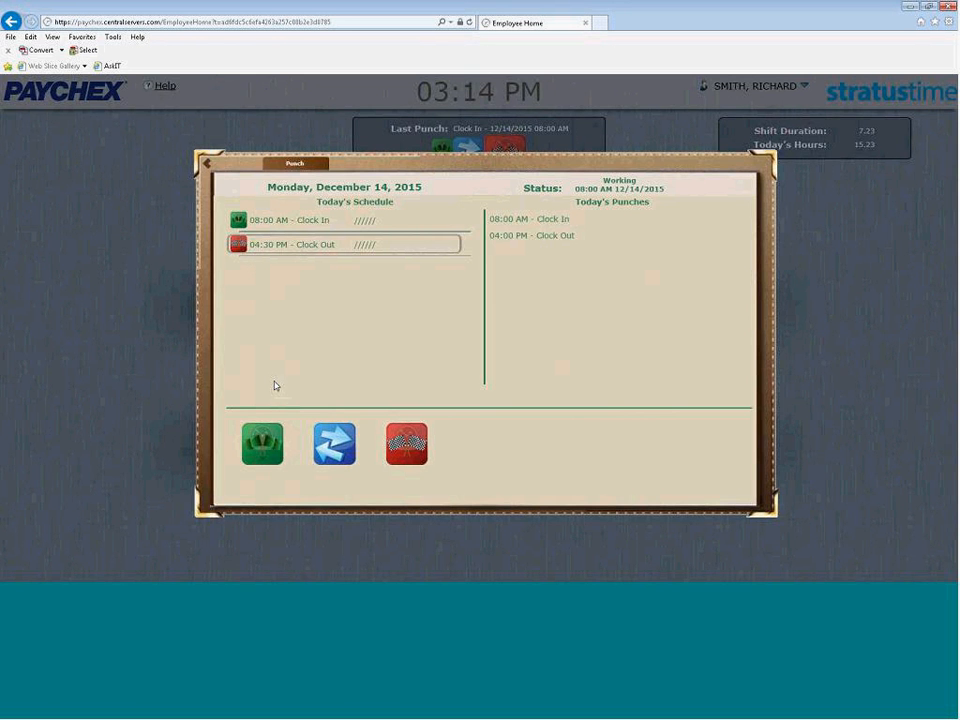
{"action": "left_click", "coordinate": [263, 447]}
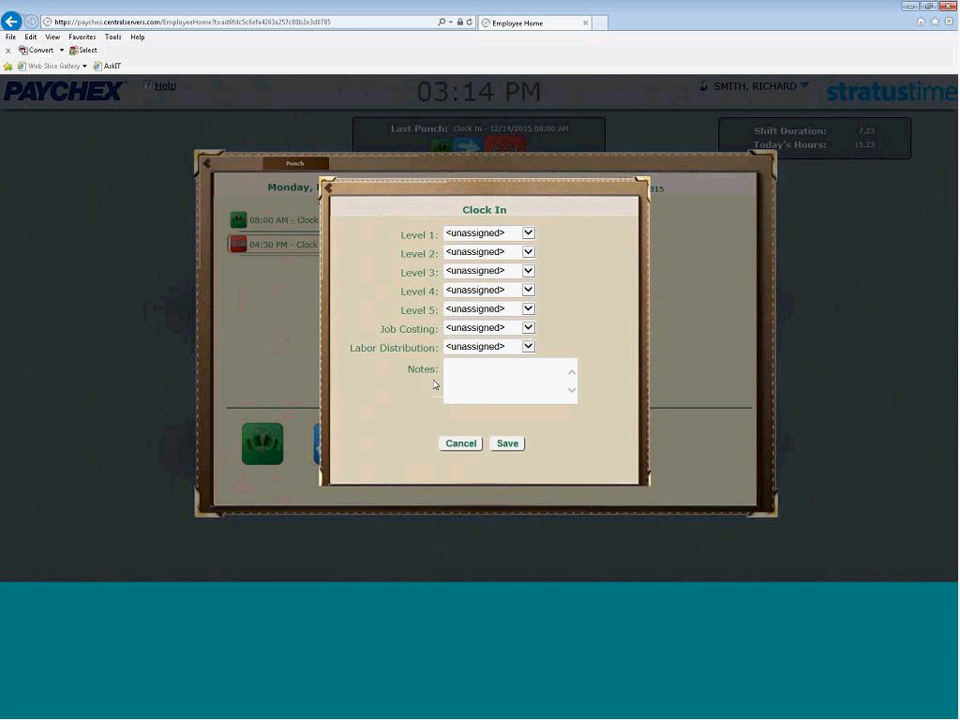
{"action": "left_click", "coordinate": [462, 443]}
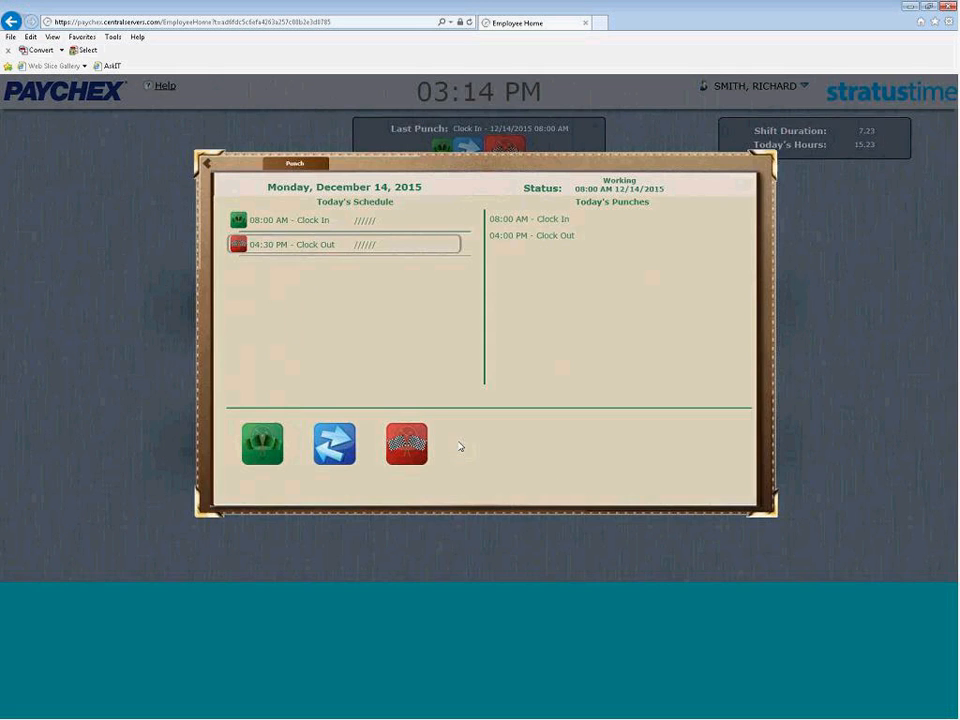
{"action": "left_click", "coordinate": [208, 164]}
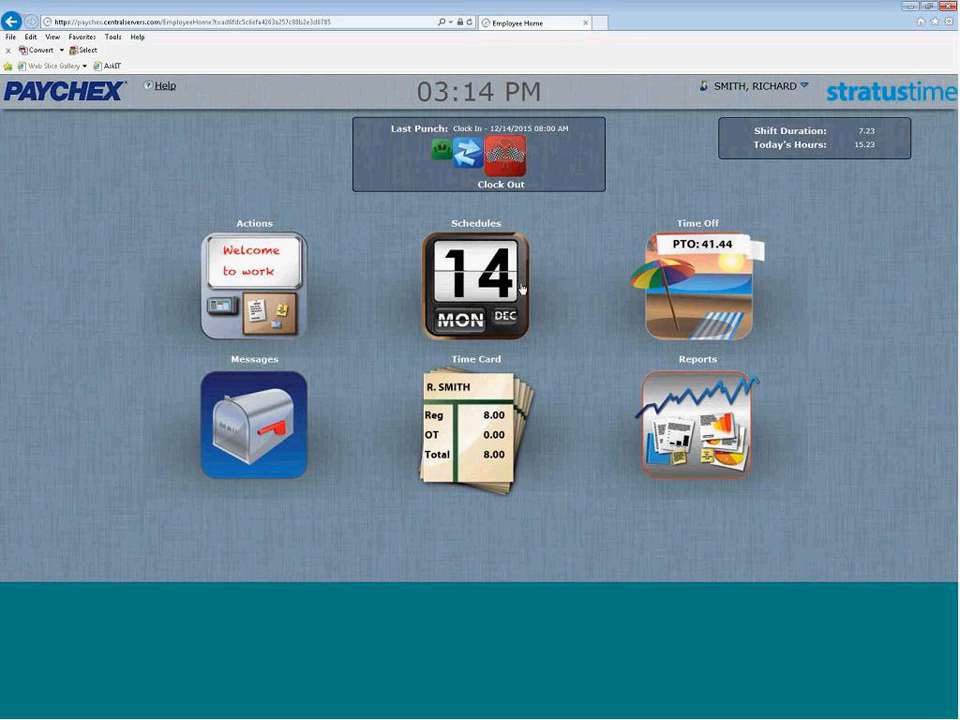
Submit a PTO Scheduled time off request for 12/21/2015 with 8 hours per day
{"action": "left_click", "coordinate": [702, 295]}
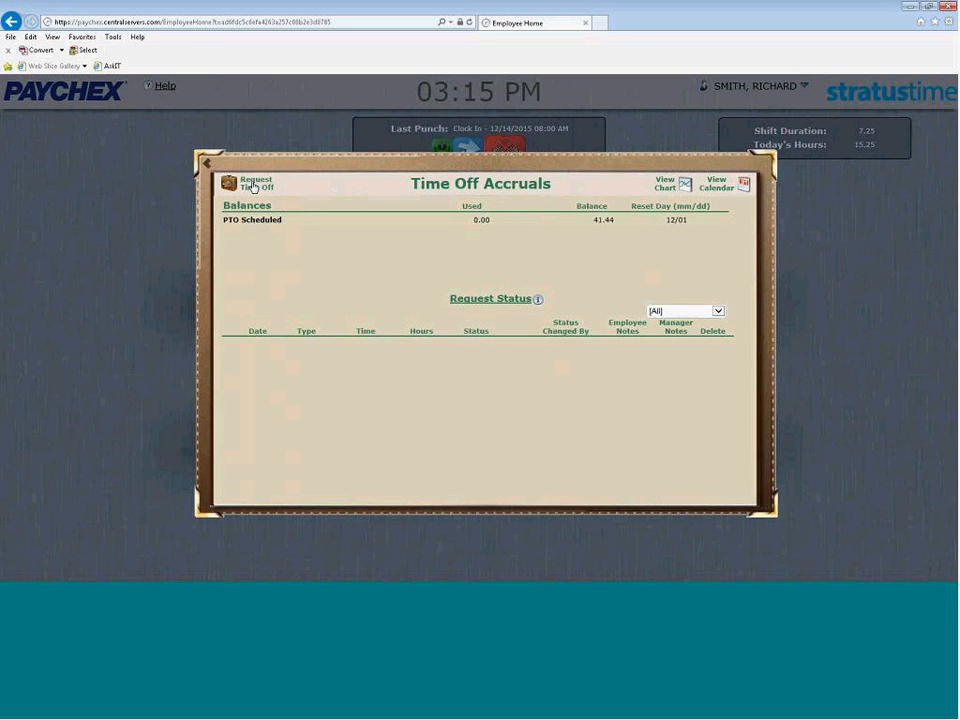
{"action": "left_click", "coordinate": [253, 186]}
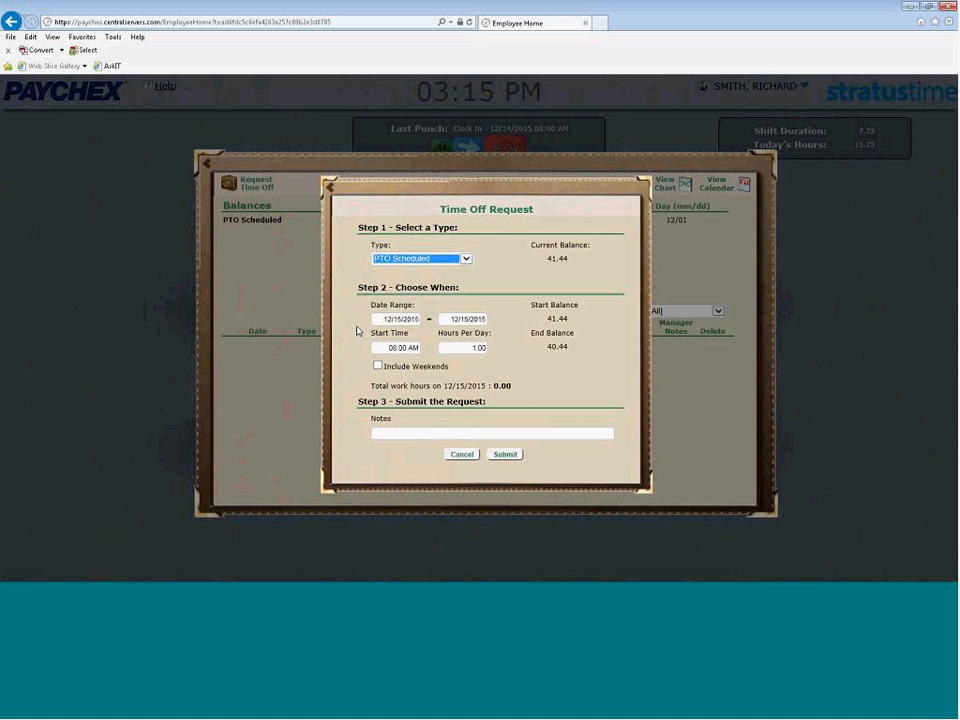
{"action": "left_click", "coordinate": [401, 320]}
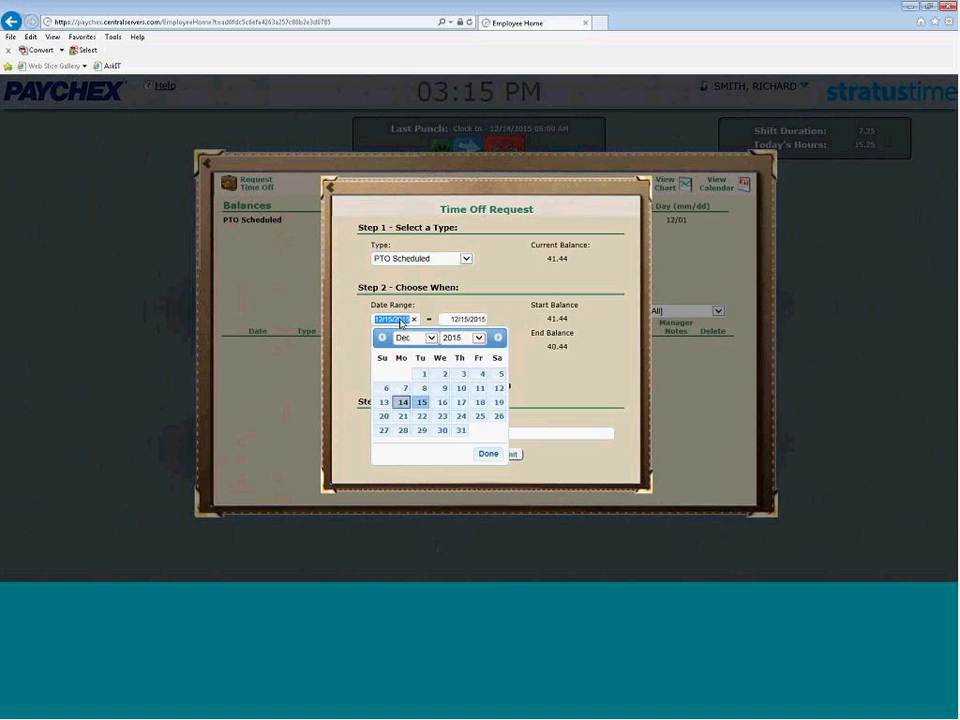
{"action": "left_click", "coordinate": [404, 417]}
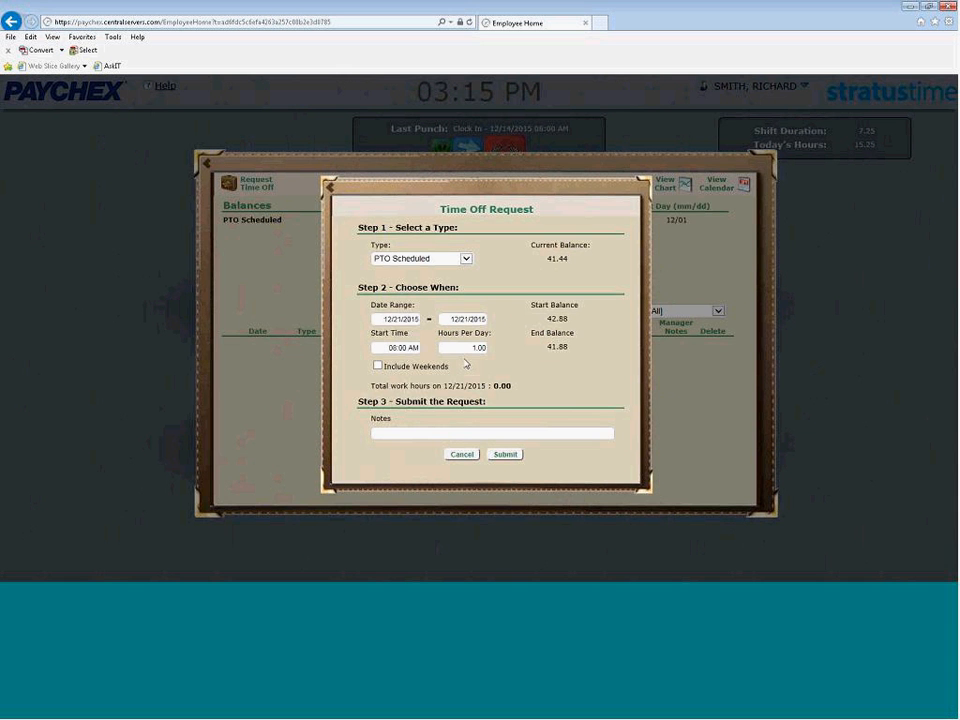
{"action": "double_click", "coordinate": [466, 347]}
{"action": "type", "text": "8"}
{"action": "left_click", "coordinate": [507, 455]}
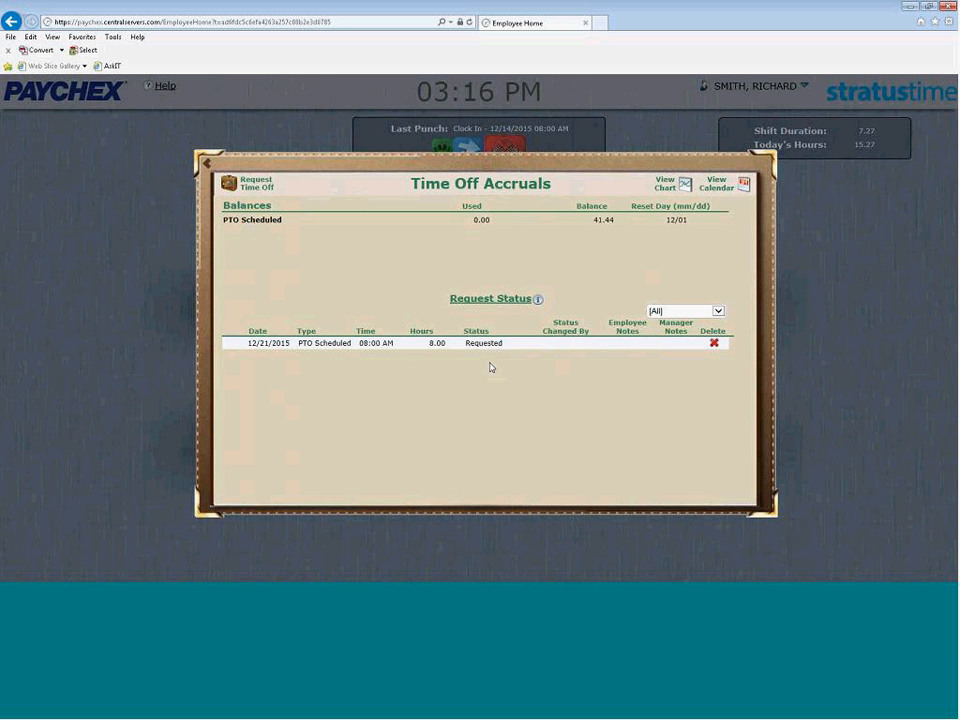
Delete the requested PTO Scheduled time off for 12/21/2015 and return to the employee home
{"action": "left_click", "coordinate": [714, 344]}
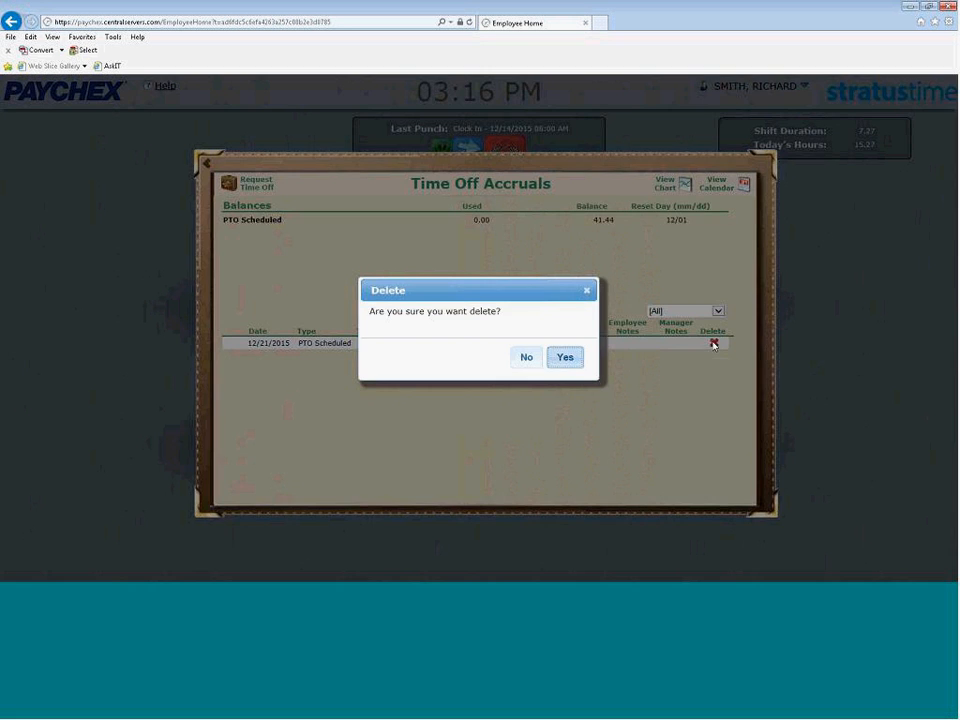
{"action": "left_click", "coordinate": [575, 360]}
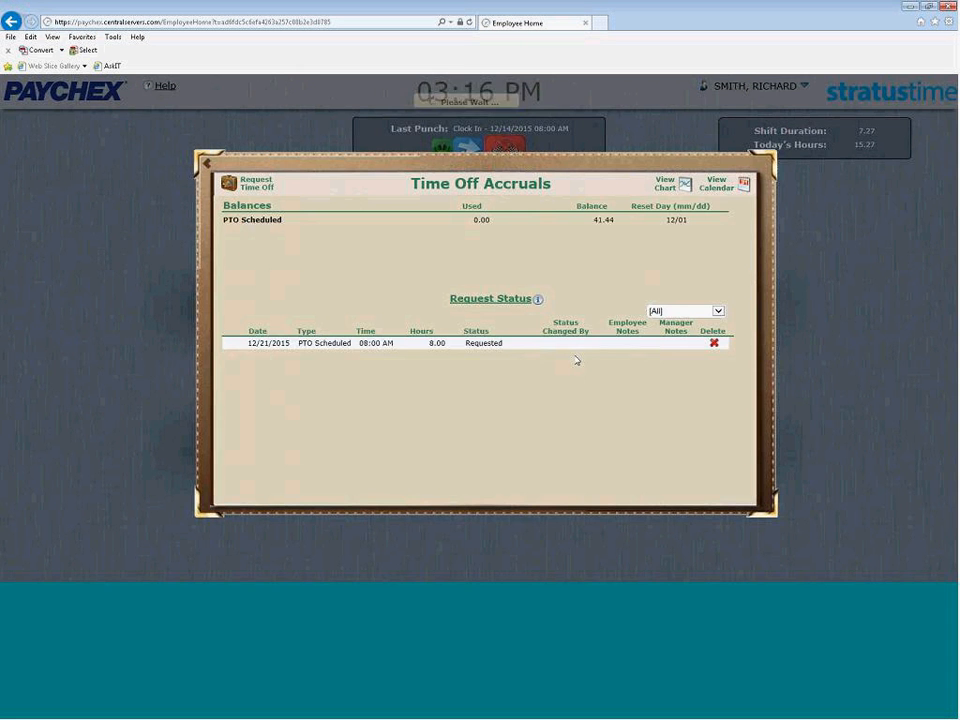
{"action": "left_click", "coordinate": [208, 168]}
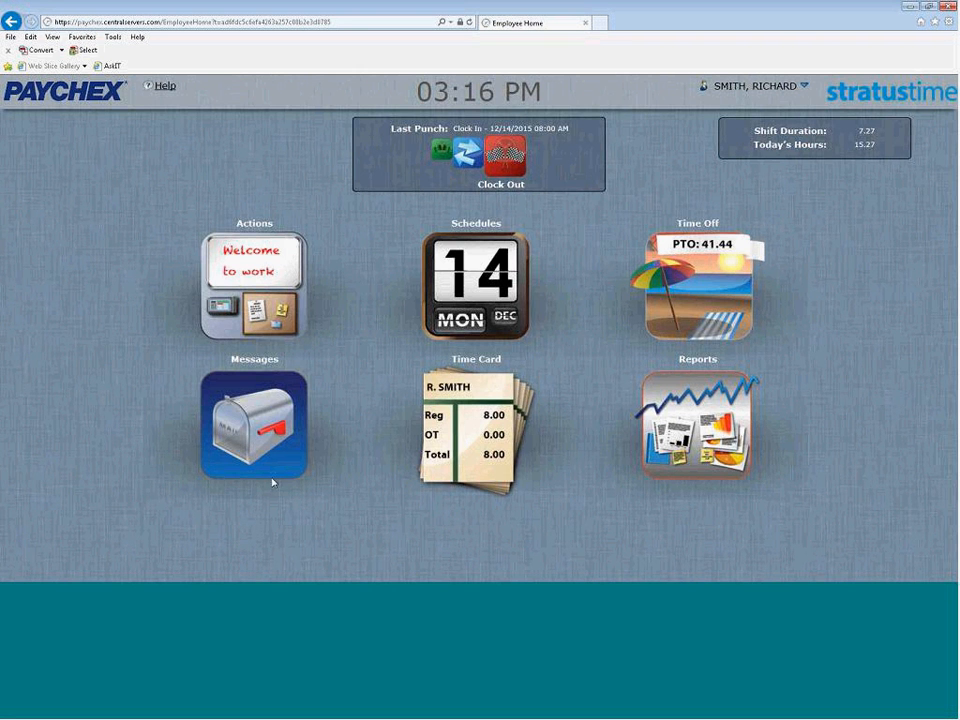
Look over the employee message inbox and its message options, and return to the employee home
{"action": "left_click", "coordinate": [268, 406]}
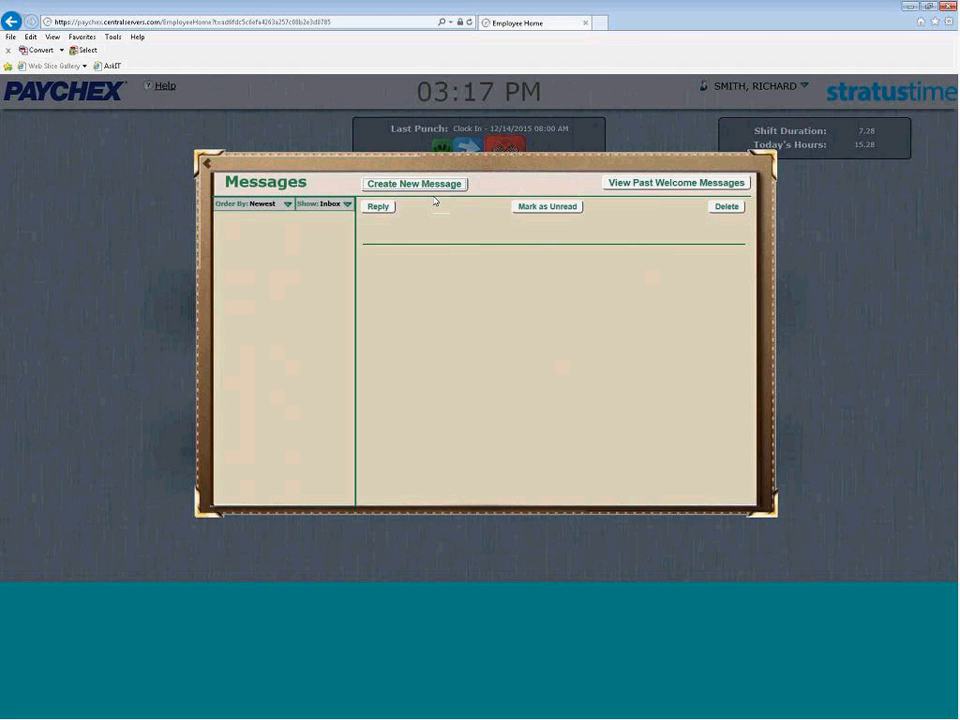
{"action": "left_click", "coordinate": [209, 167]}
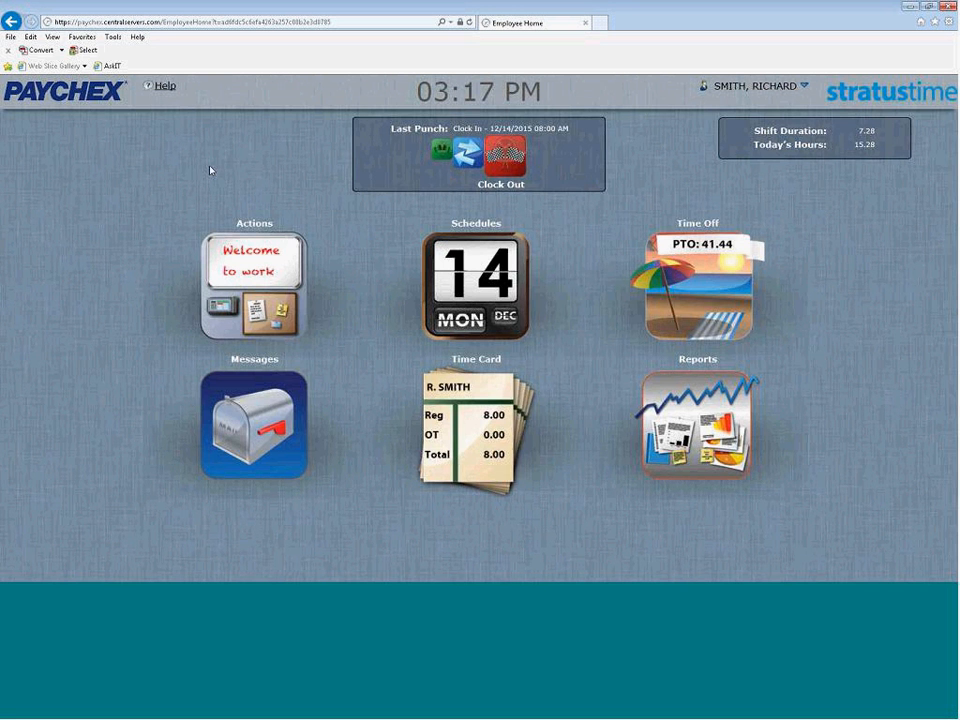
Show the 12/07/2015 to 12/20/2015 pay period in the employee time card, mark all its shifts as approved, and return to the employee home
{"action": "left_click", "coordinate": [472, 421]}
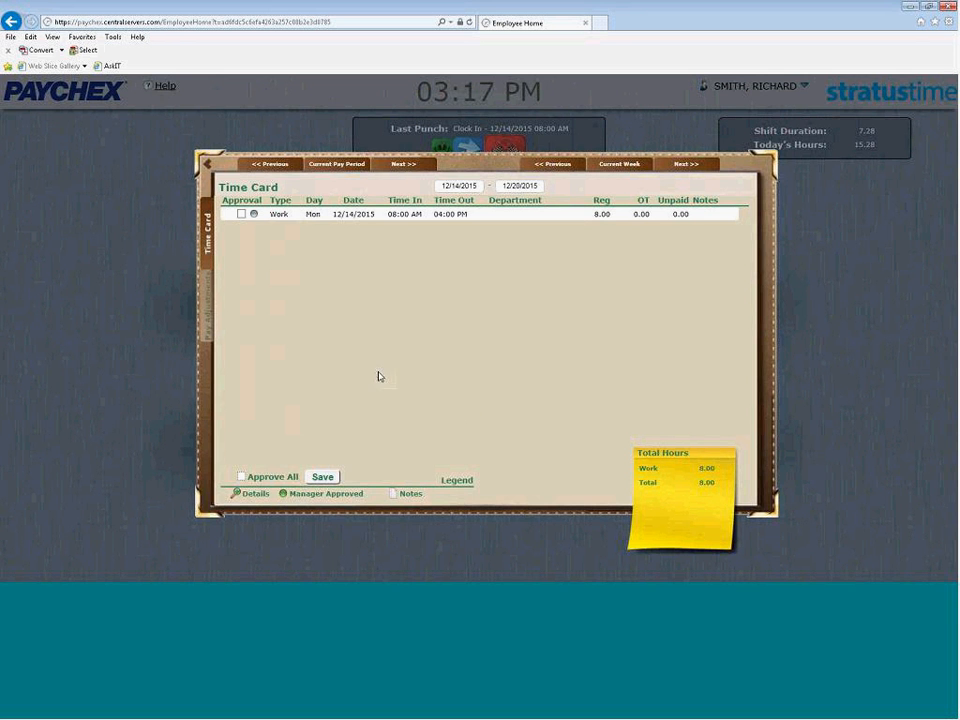
{"action": "left_click", "coordinate": [270, 164]}
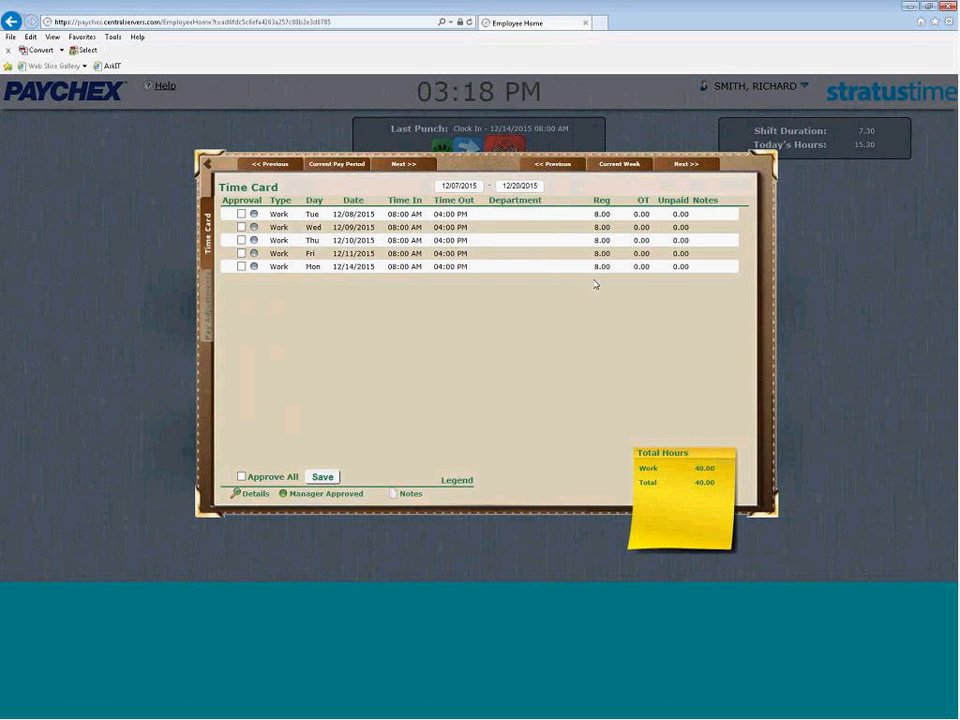
{"action": "left_click", "coordinate": [242, 215]}
{"action": "left_click", "coordinate": [323, 477]}
{"action": "left_click", "coordinate": [241, 477]}
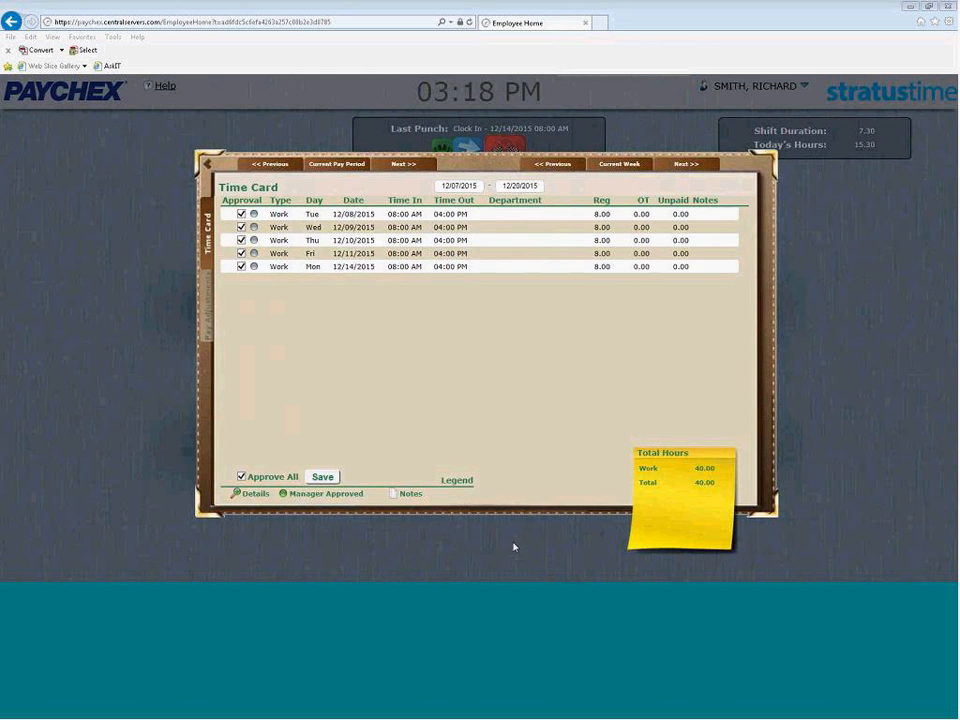
{"action": "left_click", "coordinate": [206, 163]}
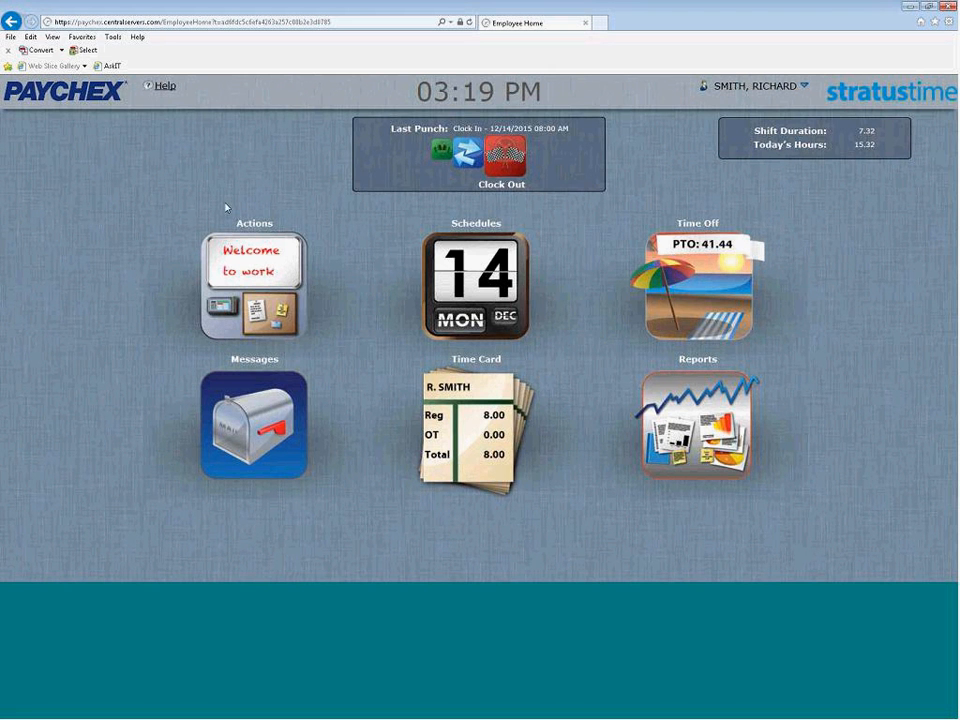
Look over the available employee reports and the schedule in calendar and list views, and return to the employee home
{"action": "left_click", "coordinate": [683, 412]}
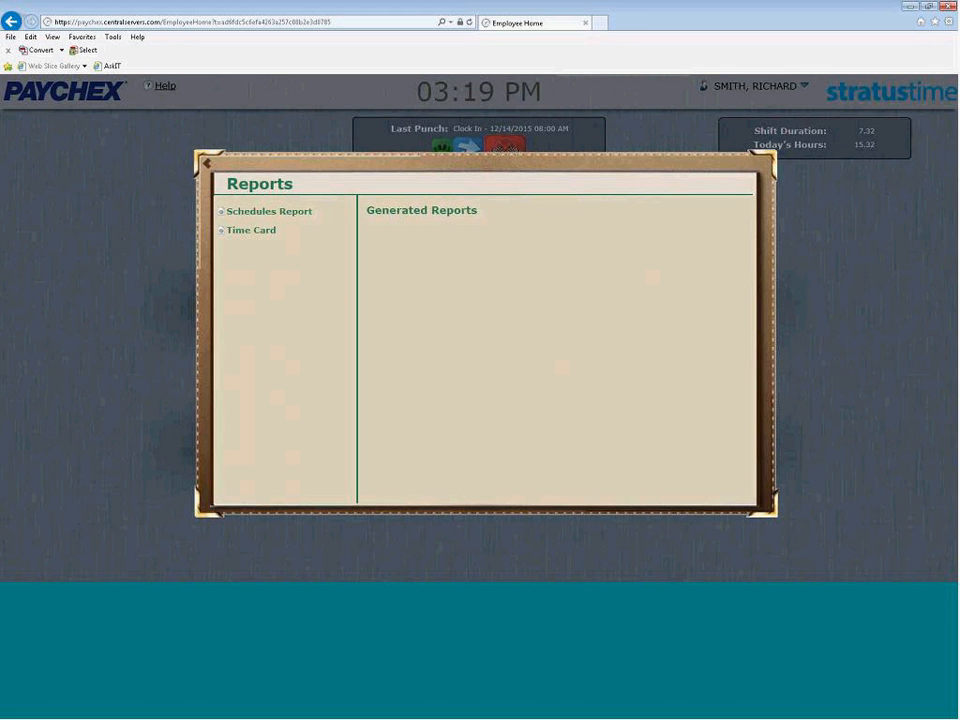
{"action": "left_click", "coordinate": [209, 165]}
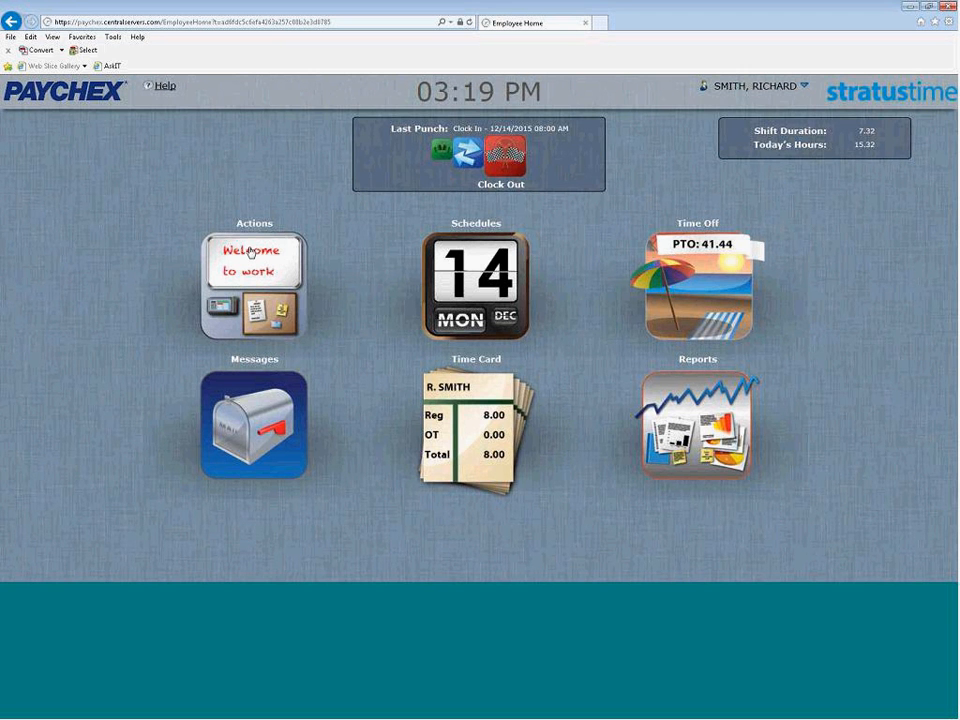
{"action": "left_click", "coordinate": [470, 275]}
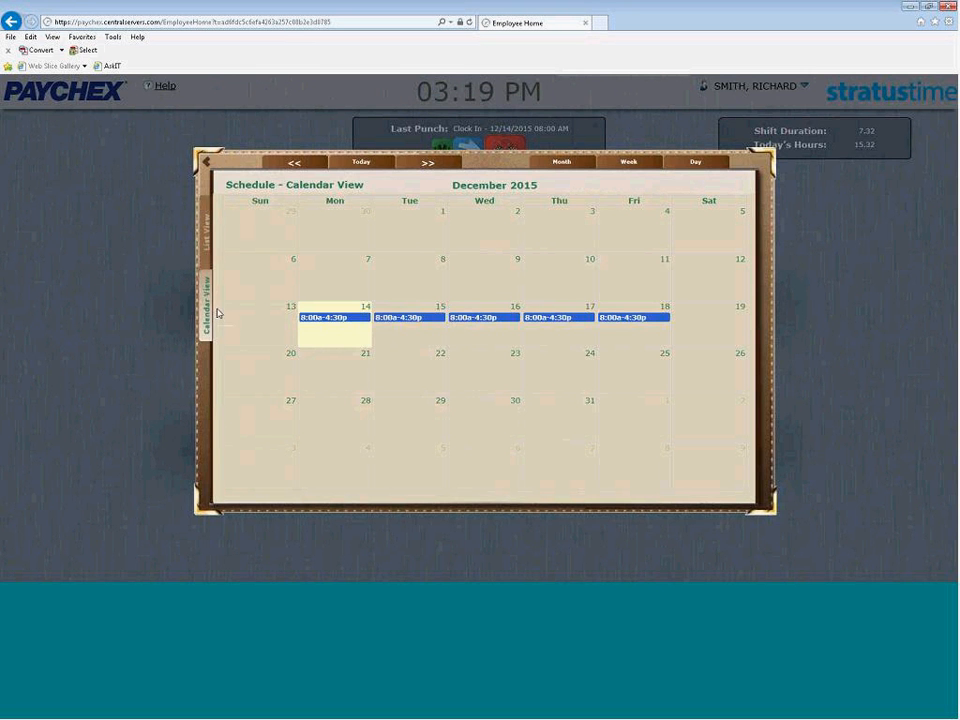
{"action": "left_click", "coordinate": [210, 245]}
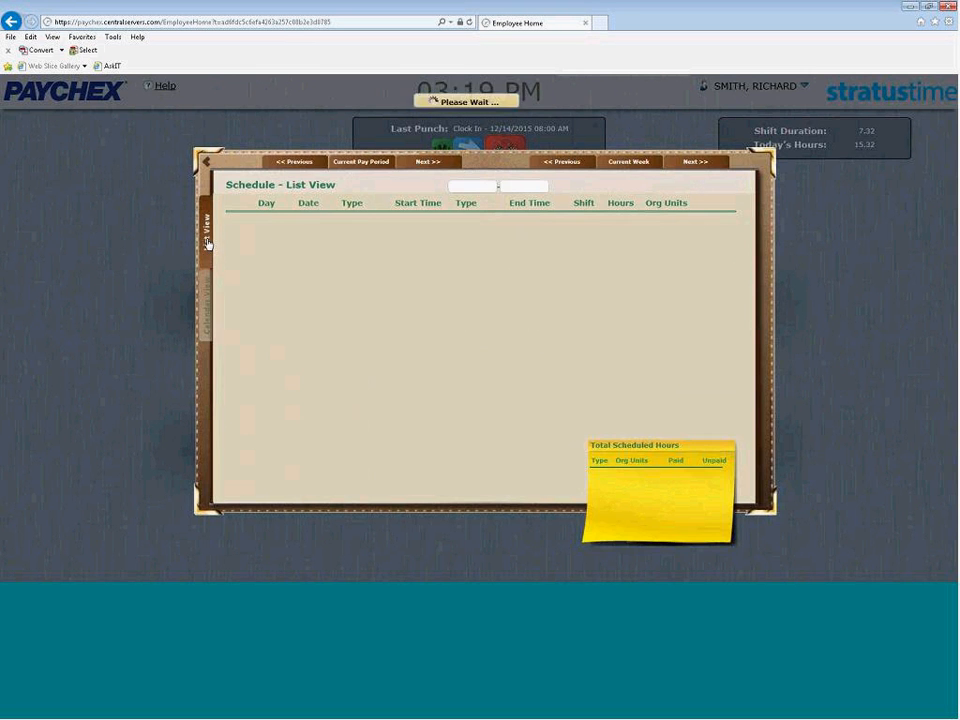
{"action": "left_click", "coordinate": [207, 163]}
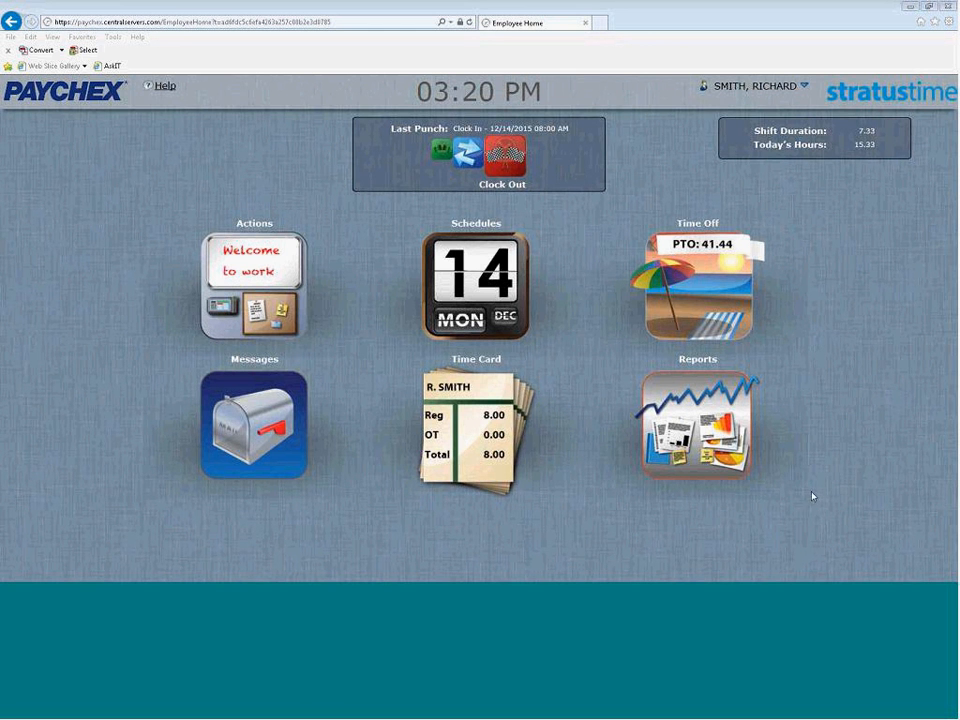
Switch to the Manager Dashboard and review the Information and Access sections of the first listed employee's profile
{"action": "left_click", "coordinate": [807, 88]}
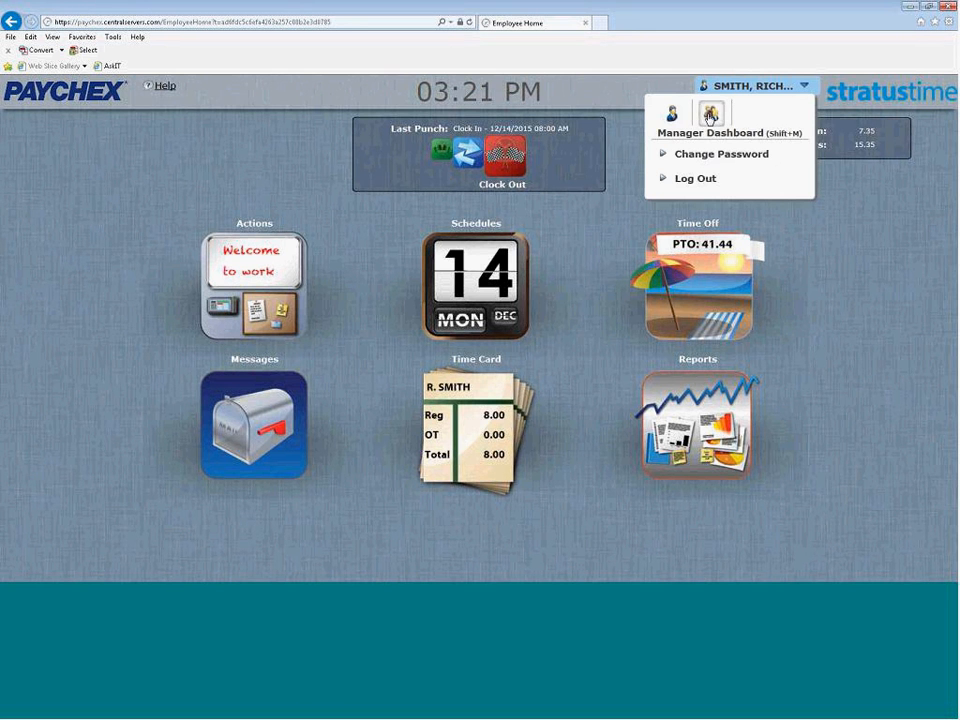
{"action": "left_click", "coordinate": [709, 116]}
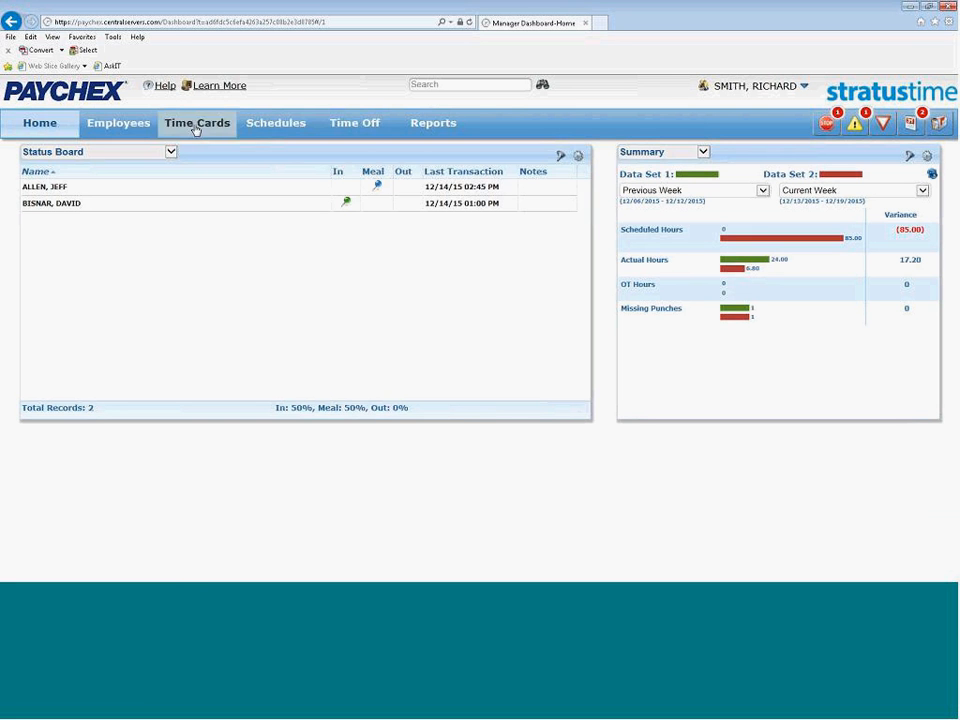
{"action": "left_click", "coordinate": [107, 131]}
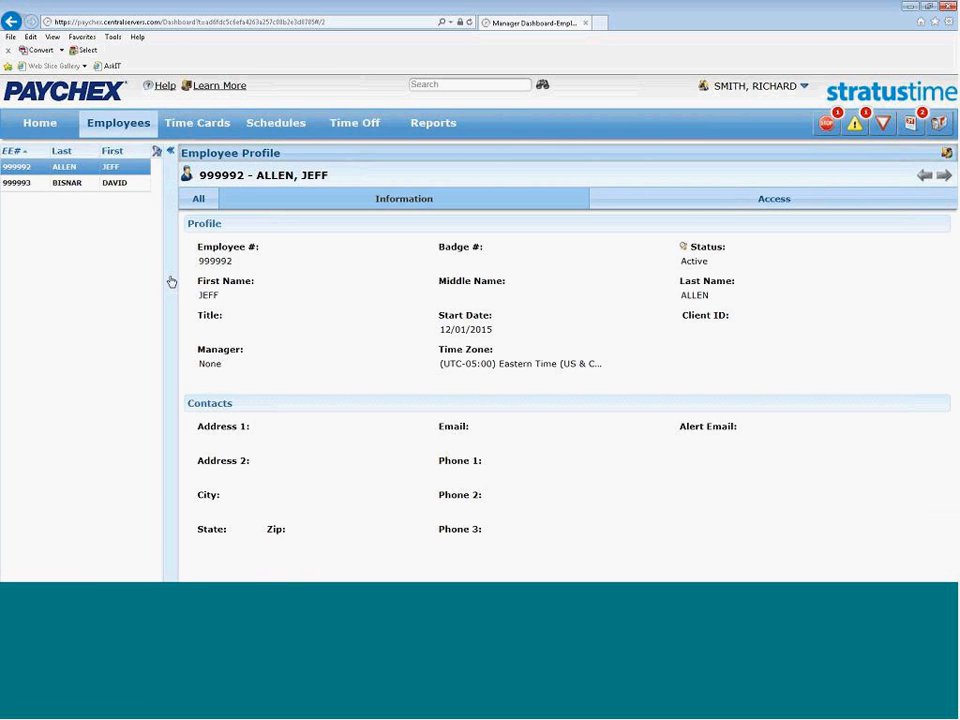
{"action": "left_click", "coordinate": [776, 199]}
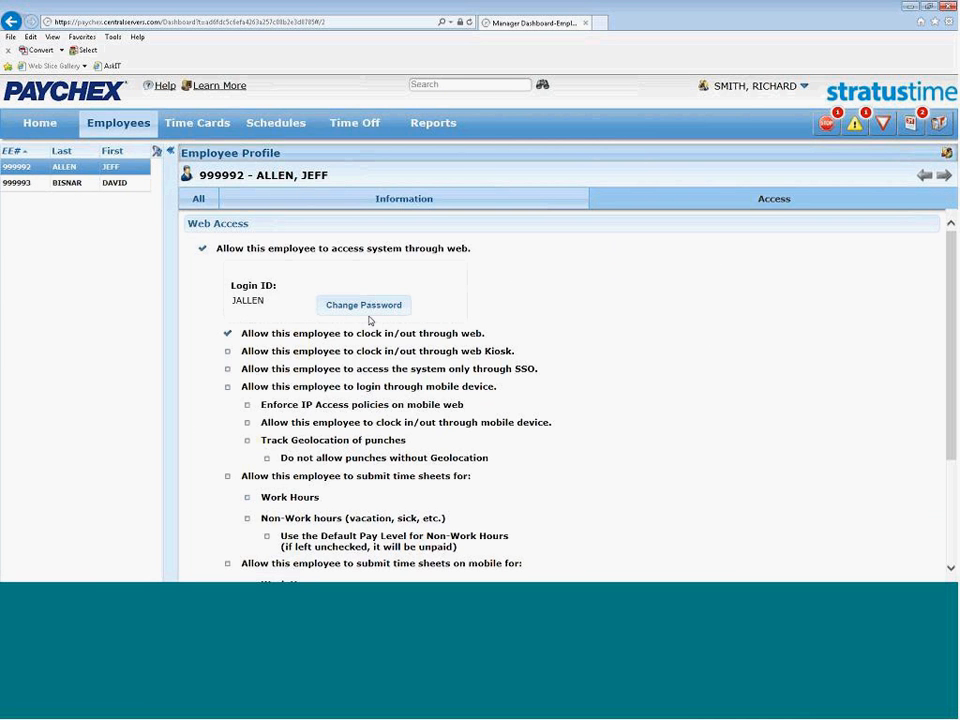
{"action": "left_click", "coordinate": [300, 199]}
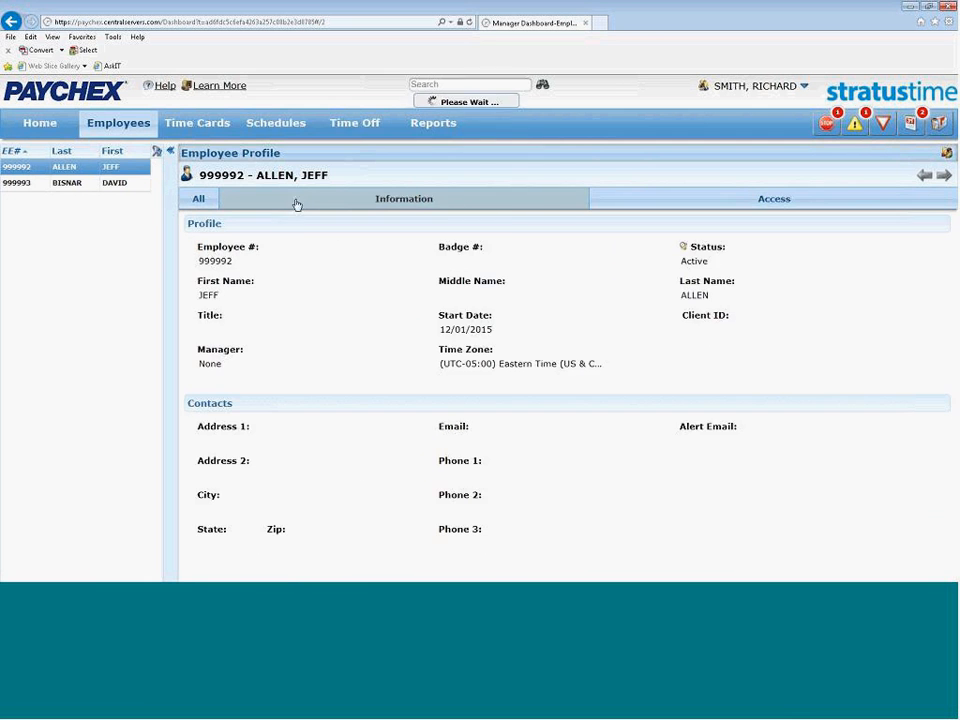
Fill in the missing clock-out on Friday 12/11/2015 in the first listed employee's time card as 4:00 PM and save it
{"action": "left_click", "coordinate": [197, 125]}
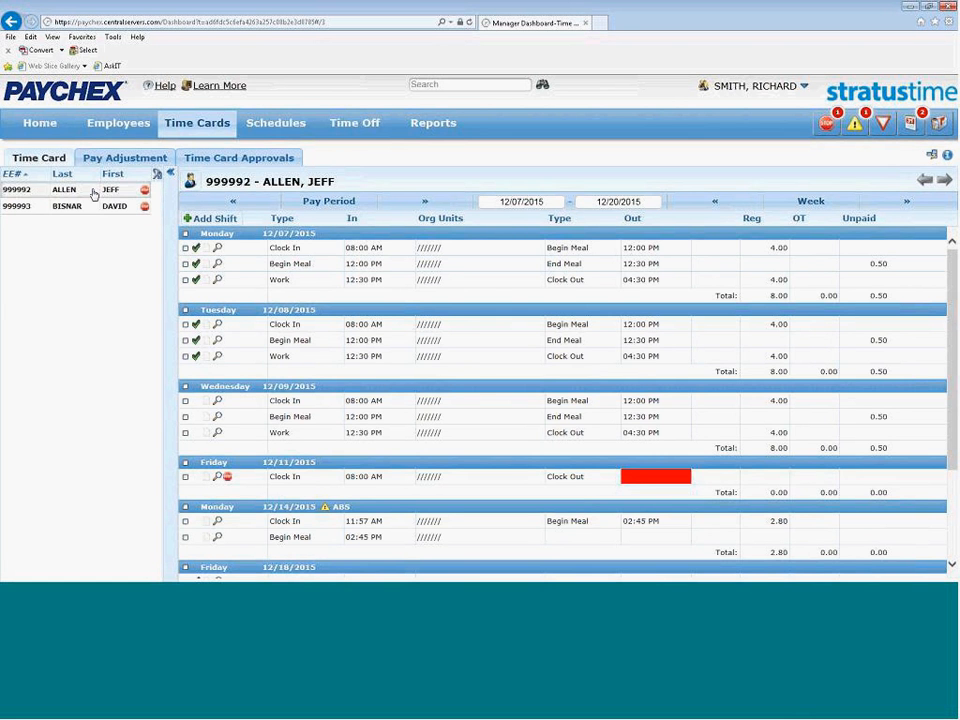
{"action": "left_click", "coordinate": [80, 190]}
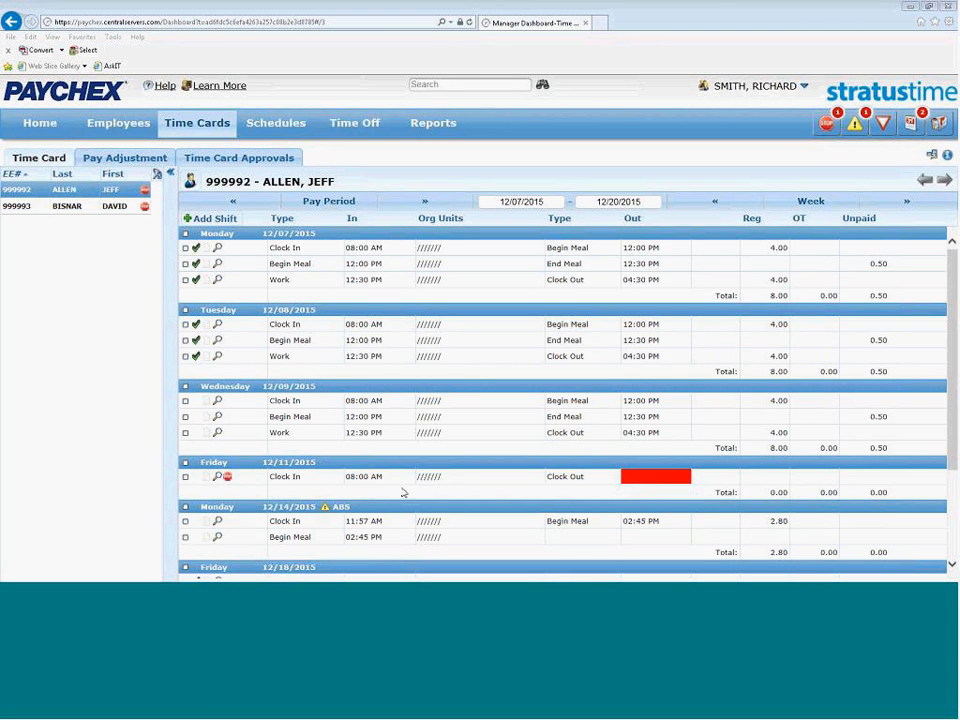
{"action": "left_click", "coordinate": [658, 478]}
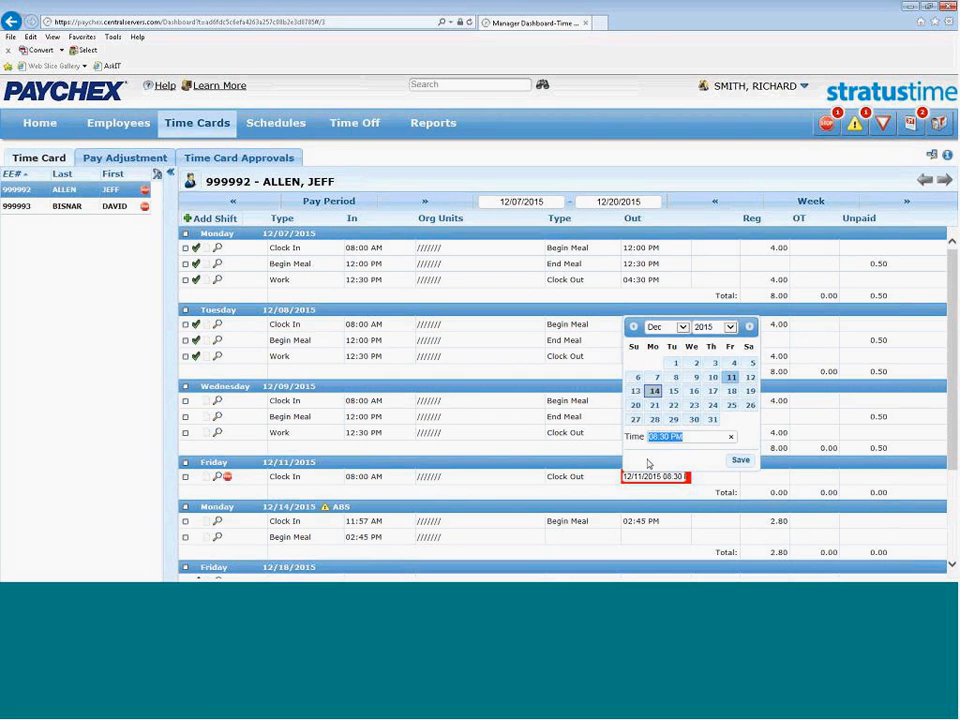
{"action": "type", "text": "4p"}
{"action": "left_click", "coordinate": [740, 460]}
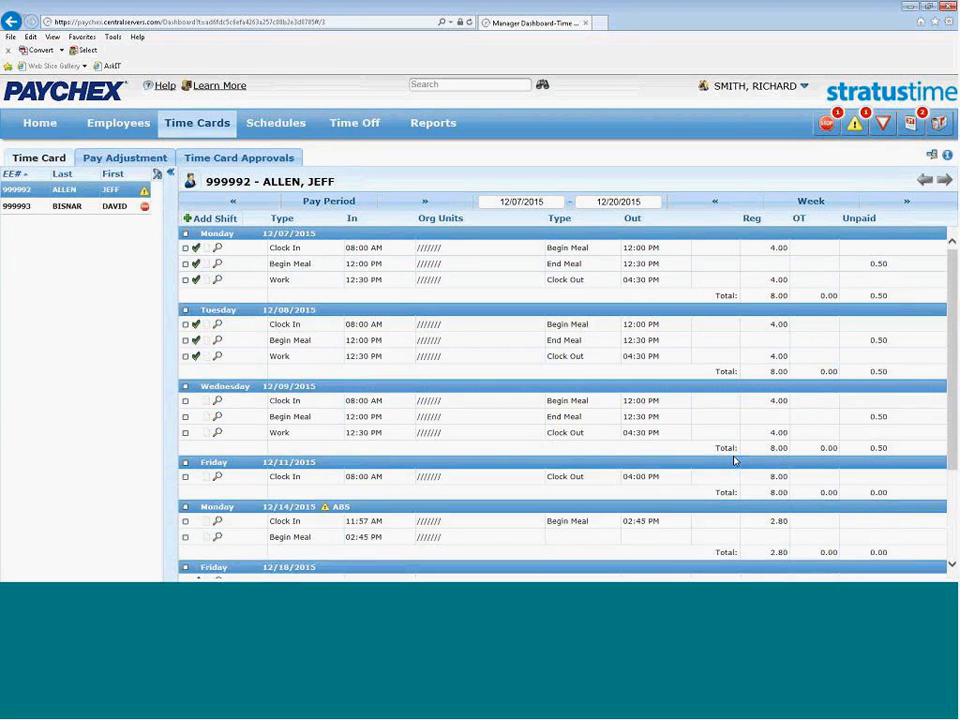
Edit the Monday 12/14/2015 shift so its clock-in time is 8:00 AM, and save the change
{"action": "scroll", "coordinate": [735, 462], "scroll_direction": "down", "scroll_amount": 1}
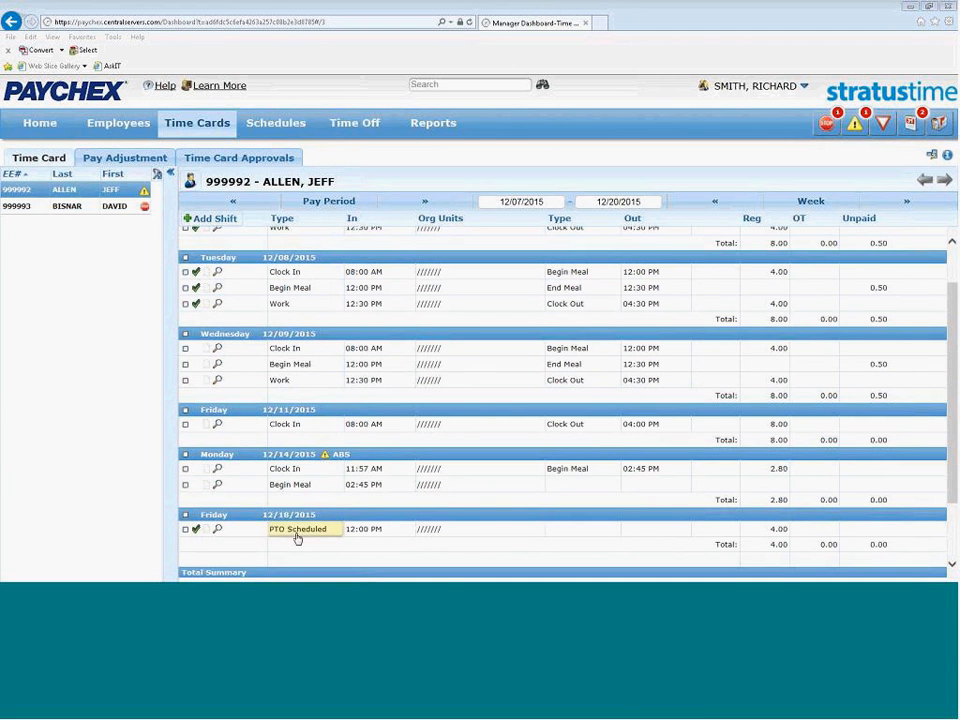
{"action": "mouse_move", "coordinate": [254, 476]}
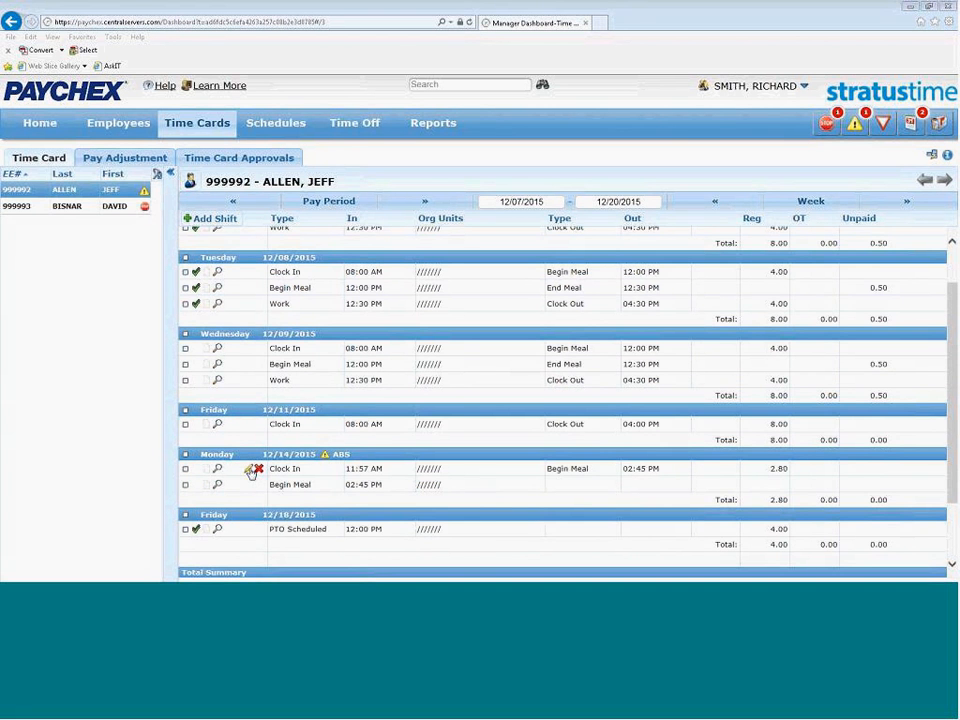
{"action": "mouse_move", "coordinate": [207, 472]}
{"action": "left_click", "coordinate": [251, 470]}
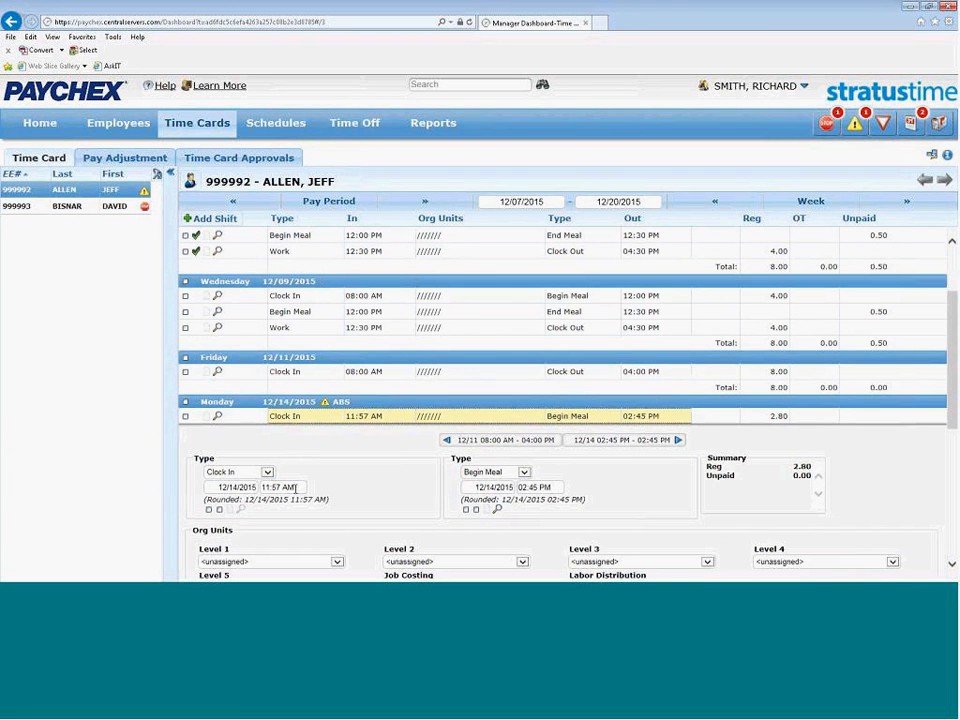
{"action": "left_click", "coordinate": [299, 486]}
{"action": "type", "text": "8a"}
{"action": "scroll", "coordinate": [773, 537], "scroll_direction": "down", "scroll_amount": 5}
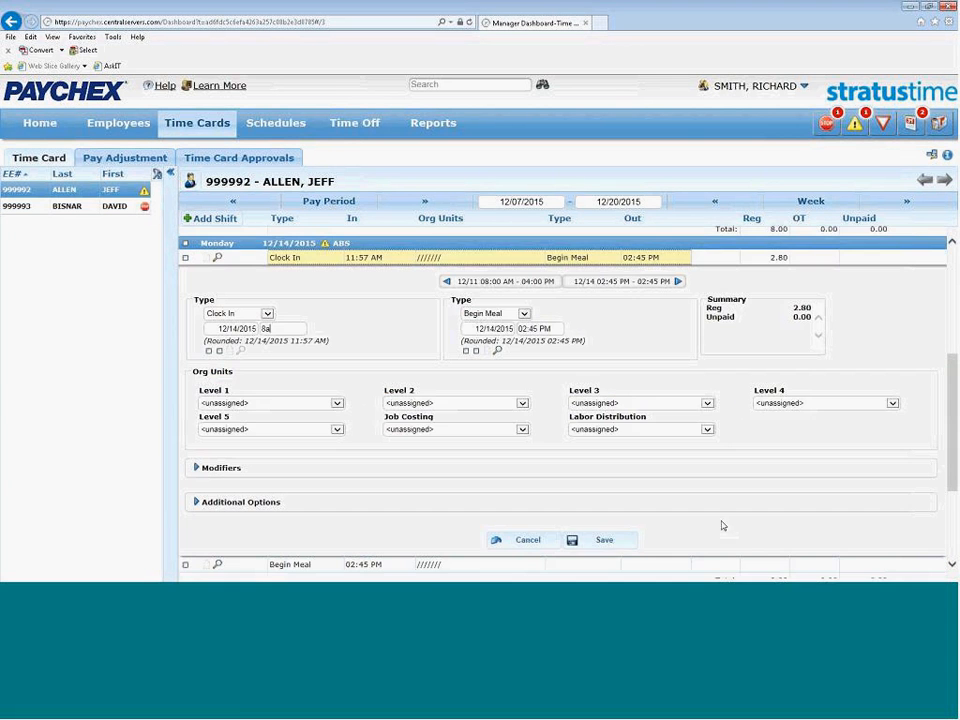
{"action": "left_click", "coordinate": [612, 540]}
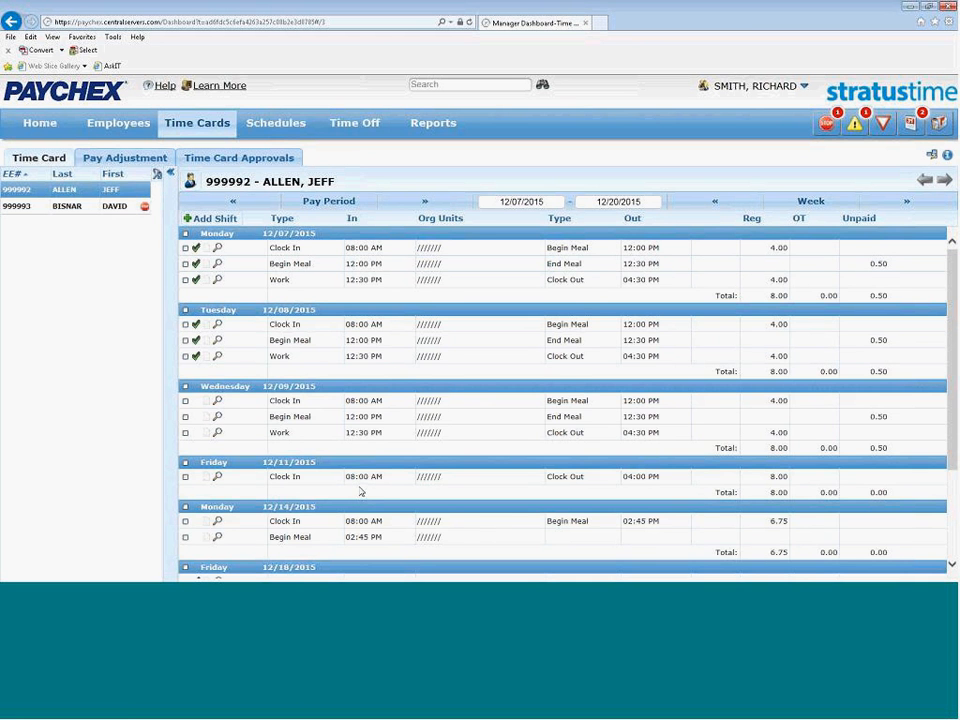
Edit the PTO Scheduled entry on Friday 12/18/2015 to start at 8:00 AM for 8 hours, and save it
{"action": "scroll", "coordinate": [361, 491], "scroll_direction": "down", "scroll_amount": 1}
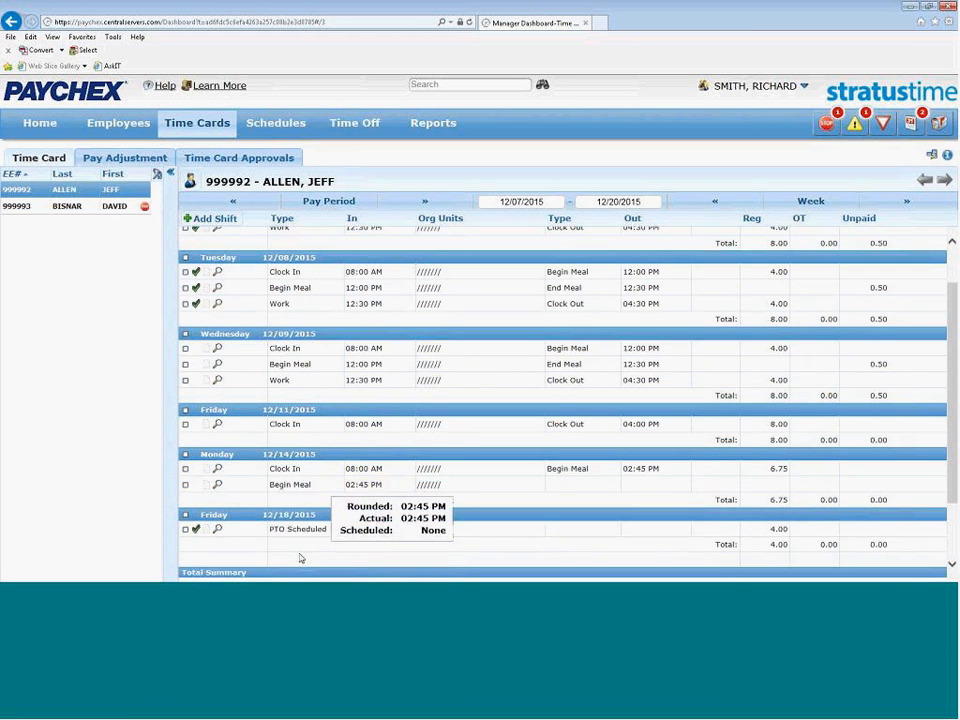
{"action": "scroll", "coordinate": [294, 557], "scroll_direction": "down", "scroll_amount": 1}
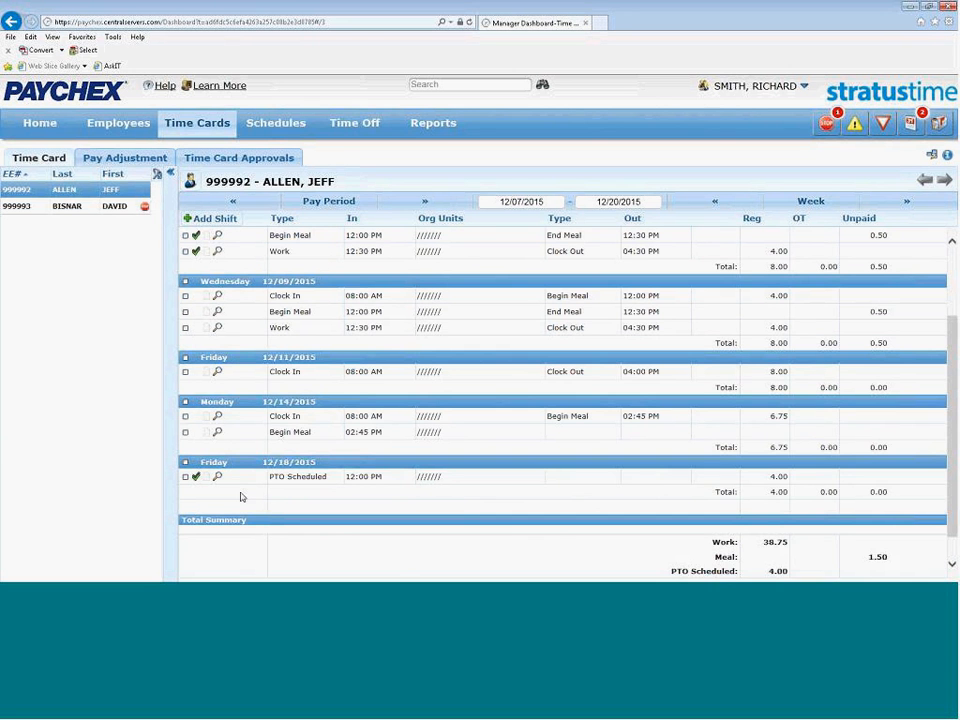
{"action": "mouse_move", "coordinate": [246, 480]}
{"action": "left_click", "coordinate": [250, 480]}
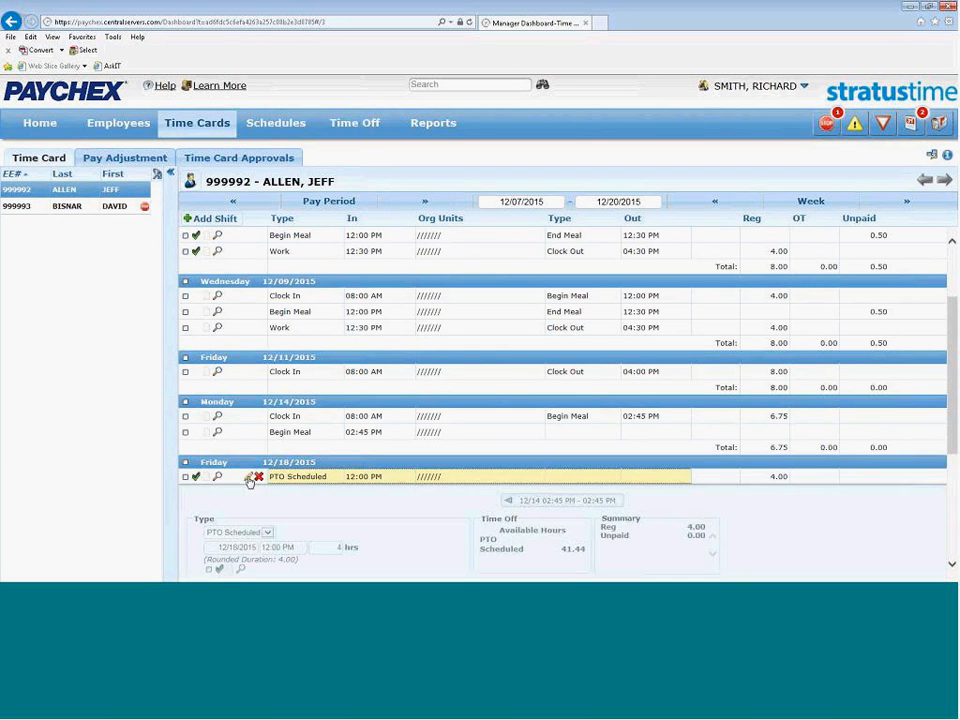
{"action": "scroll", "coordinate": [250, 482], "scroll_direction": "down", "scroll_amount": 1}
{"action": "scroll", "coordinate": [251, 482], "scroll_direction": "down", "scroll_amount": 1}
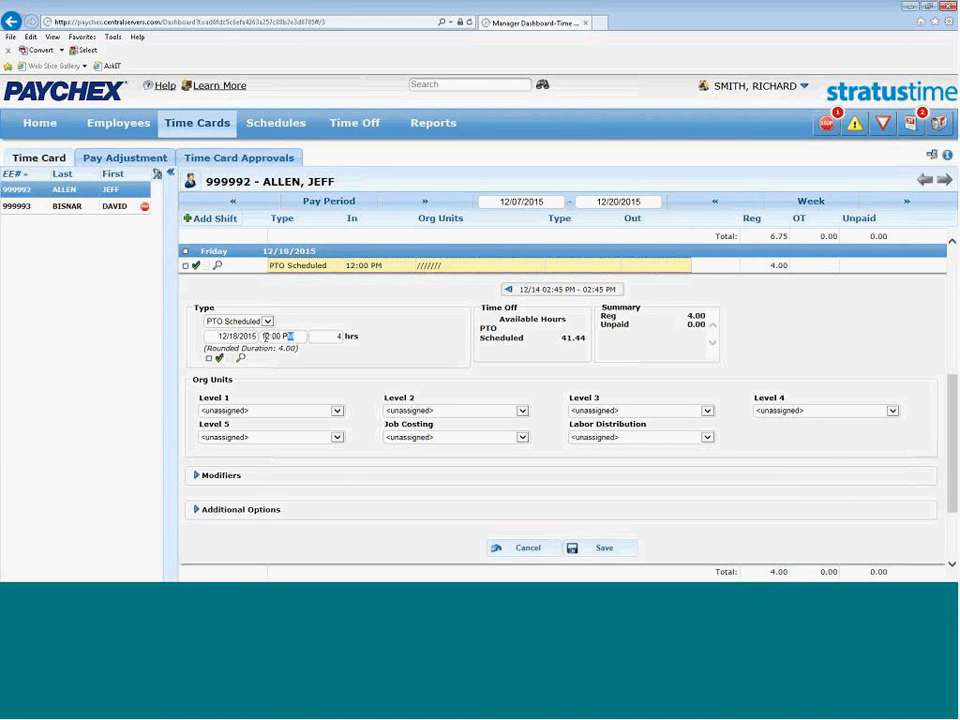
{"action": "left_click_drag", "start_coordinate": [297, 336], "coordinate": [262, 336]}
{"action": "type", "text": "8a"}
{"action": "left_click", "coordinate": [338, 336]}
{"action": "type", "text": "8"}
{"action": "left_click", "coordinate": [604, 548]}
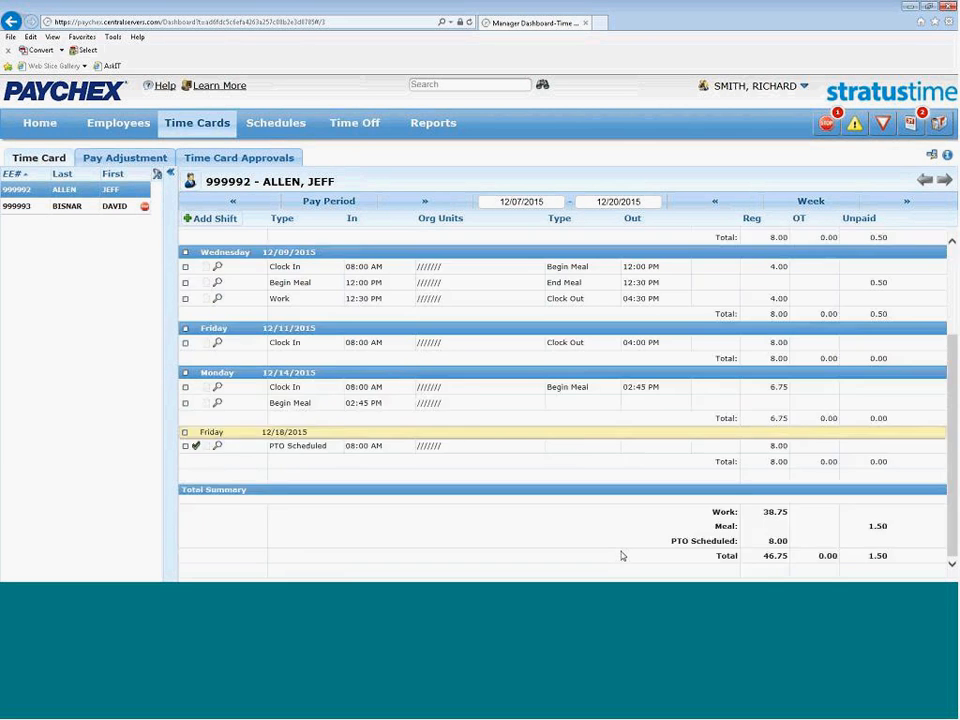
Delete the PTO Scheduled entry on Friday 12/18/2015 from the employee's time card and confirm the deletion
{"action": "scroll", "coordinate": [622, 556], "scroll_direction": "down", "scroll_amount": 1}
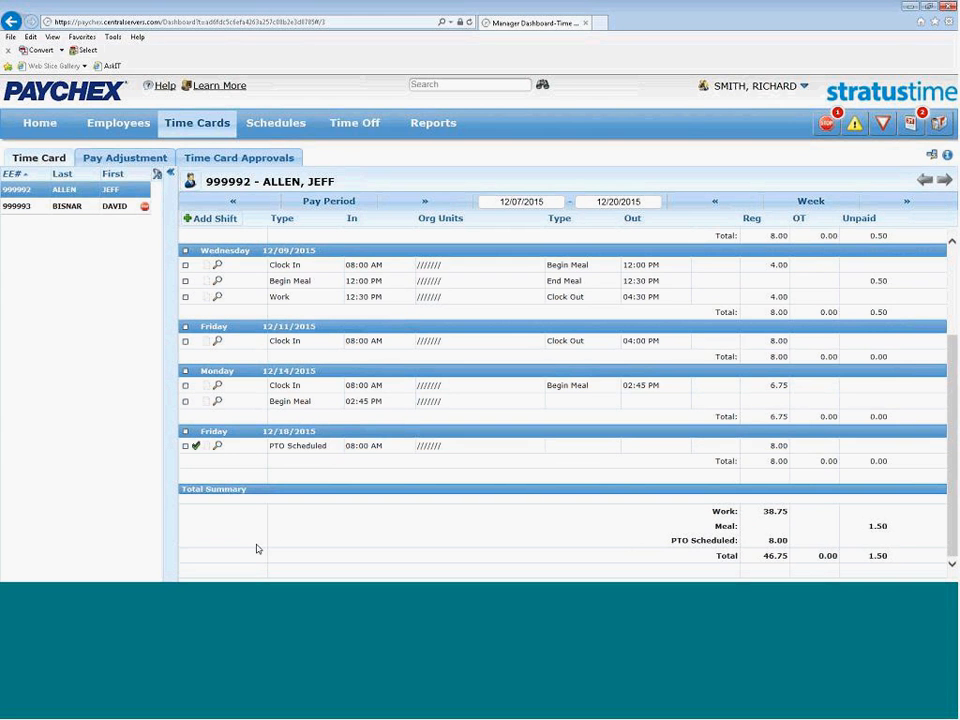
{"action": "mouse_move", "coordinate": [257, 449]}
{"action": "left_click", "coordinate": [258, 447]}
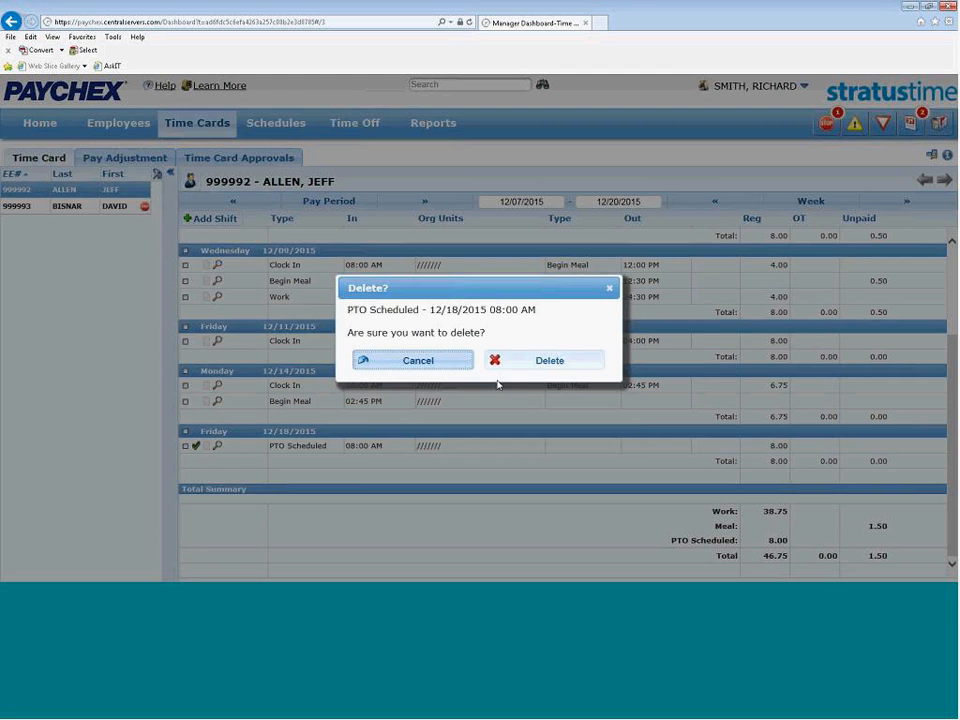
{"action": "left_click", "coordinate": [550, 364]}
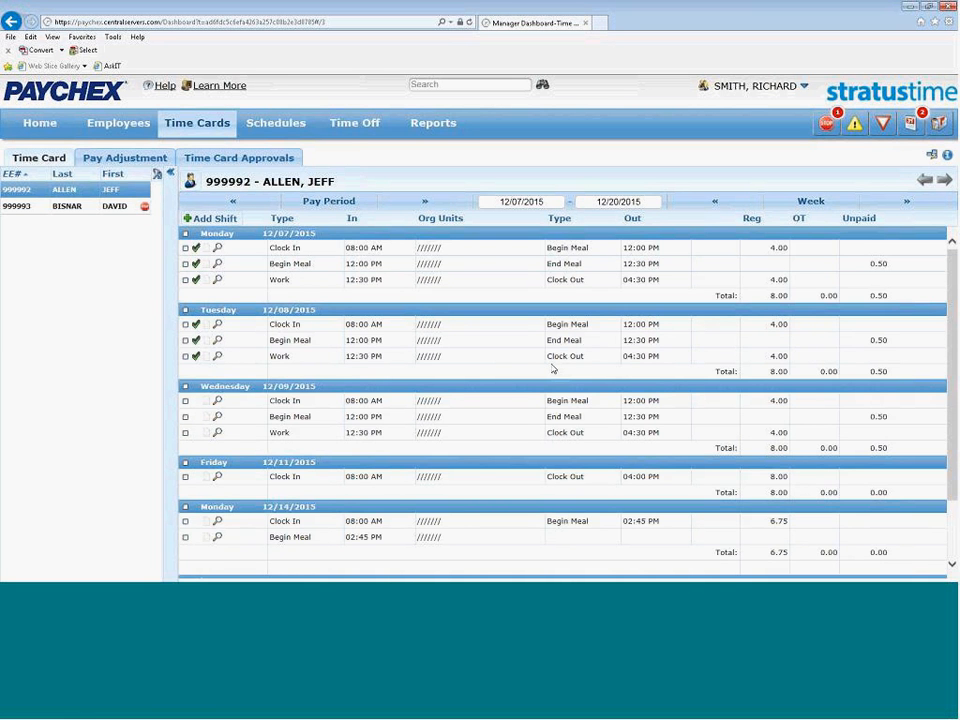
Open a new punch entry in the time card, review the available punch types, and cancel without saving
{"action": "scroll", "coordinate": [553, 369], "scroll_direction": "down", "scroll_amount": 2}
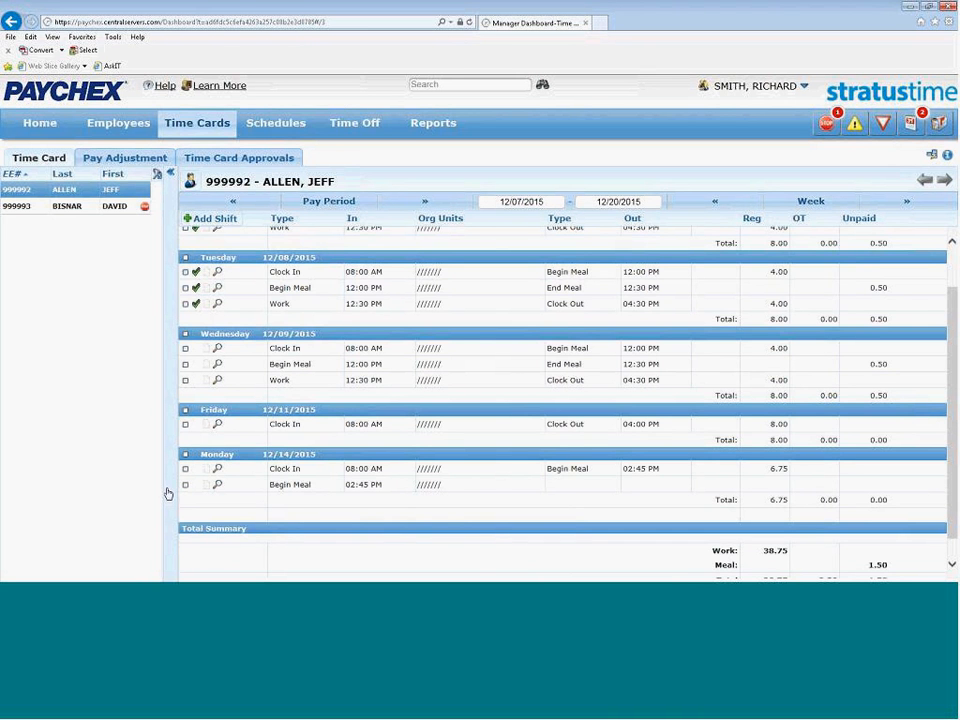
{"action": "left_click", "coordinate": [226, 220]}
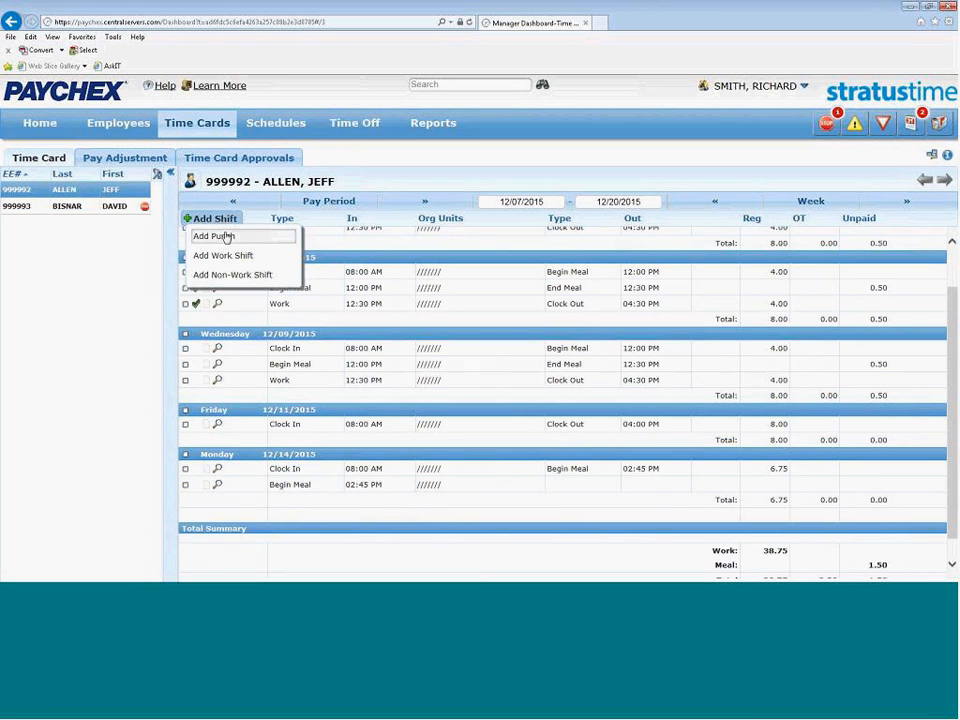
{"action": "left_click", "coordinate": [227, 236]}
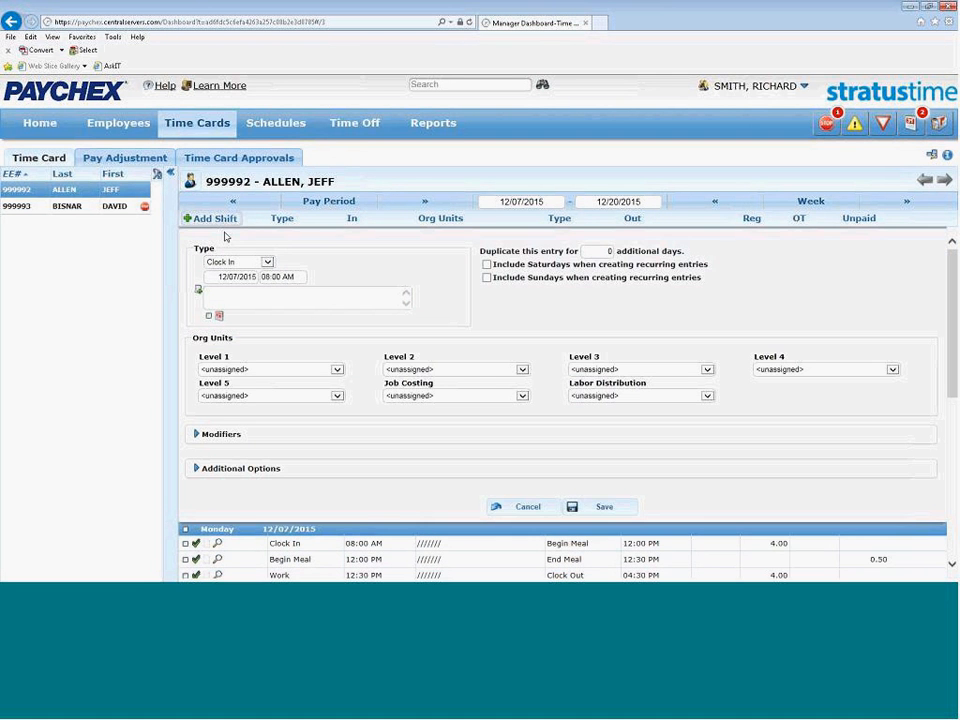
{"action": "left_click", "coordinate": [267, 262]}
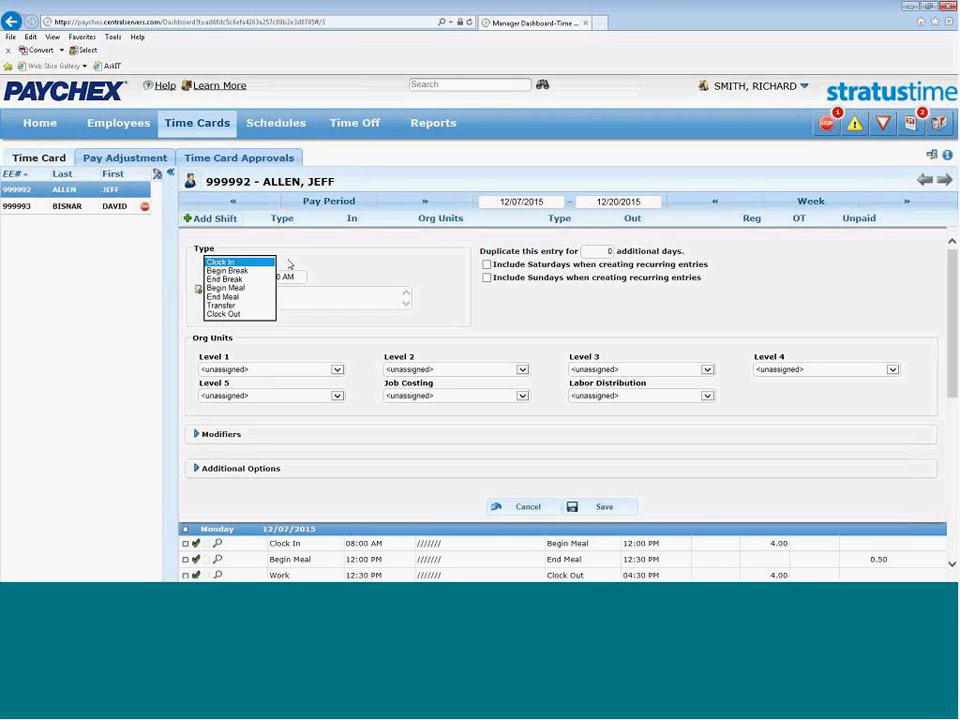
{"action": "left_click", "coordinate": [266, 262]}
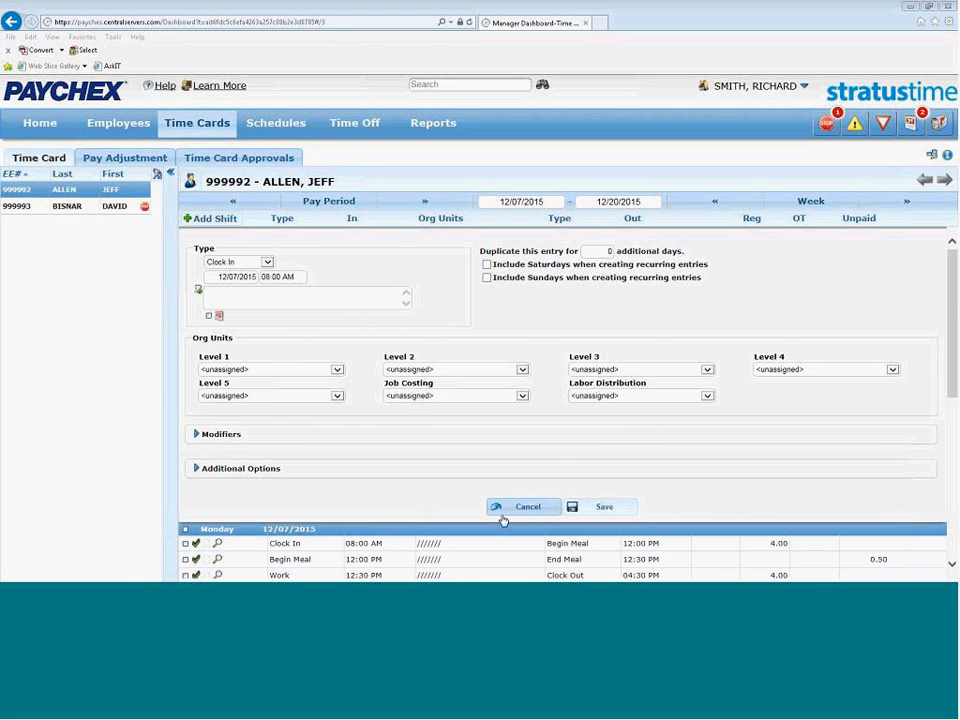
{"action": "left_click", "coordinate": [534, 509]}
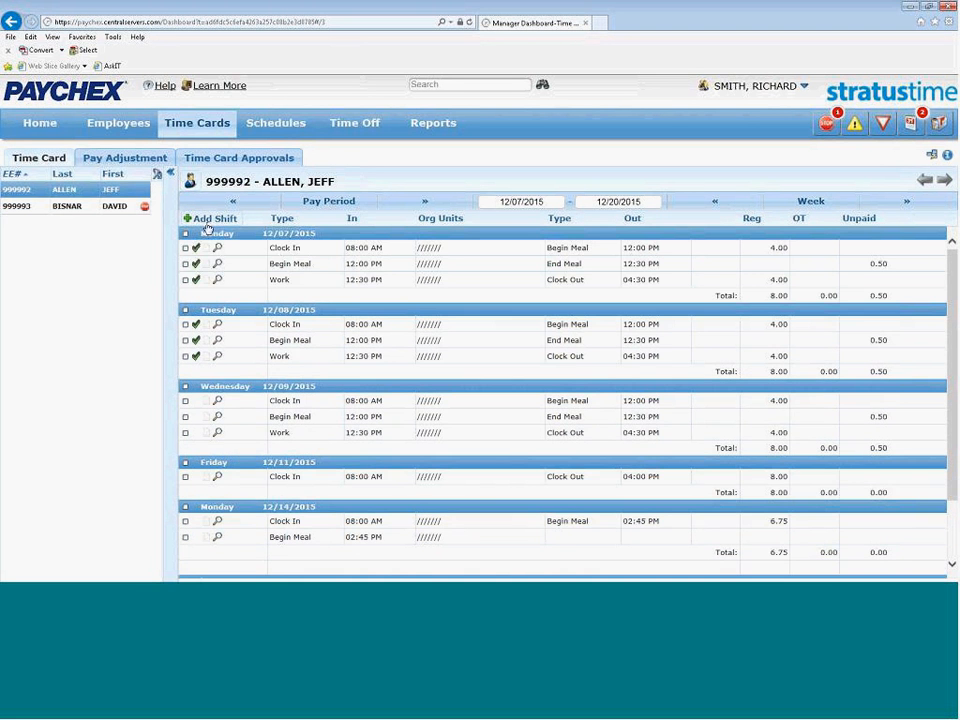
Add a work shift on 12/10/2015 from 8:00 AM to 4:00 PM and save it
{"action": "left_click", "coordinate": [206, 219]}
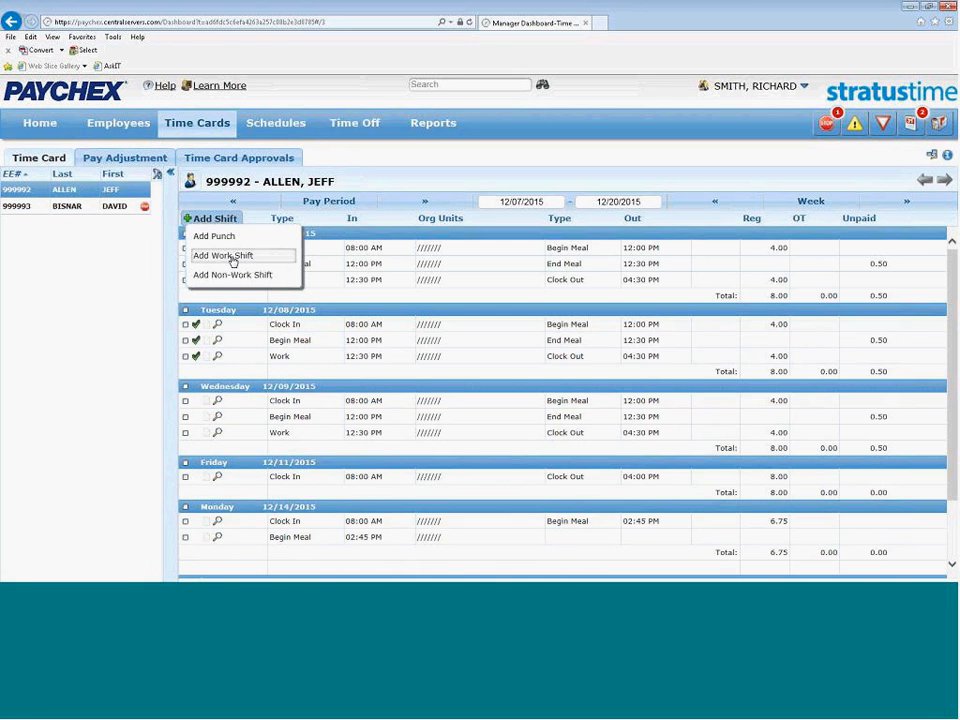
{"action": "left_click", "coordinate": [232, 259]}
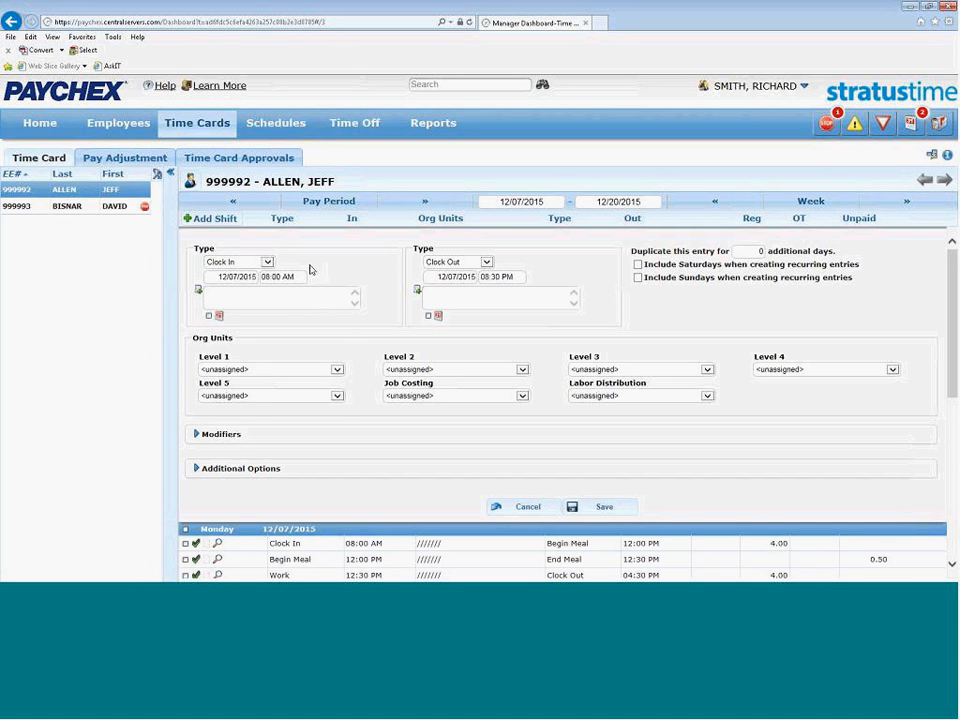
{"action": "left_click", "coordinate": [231, 276]}
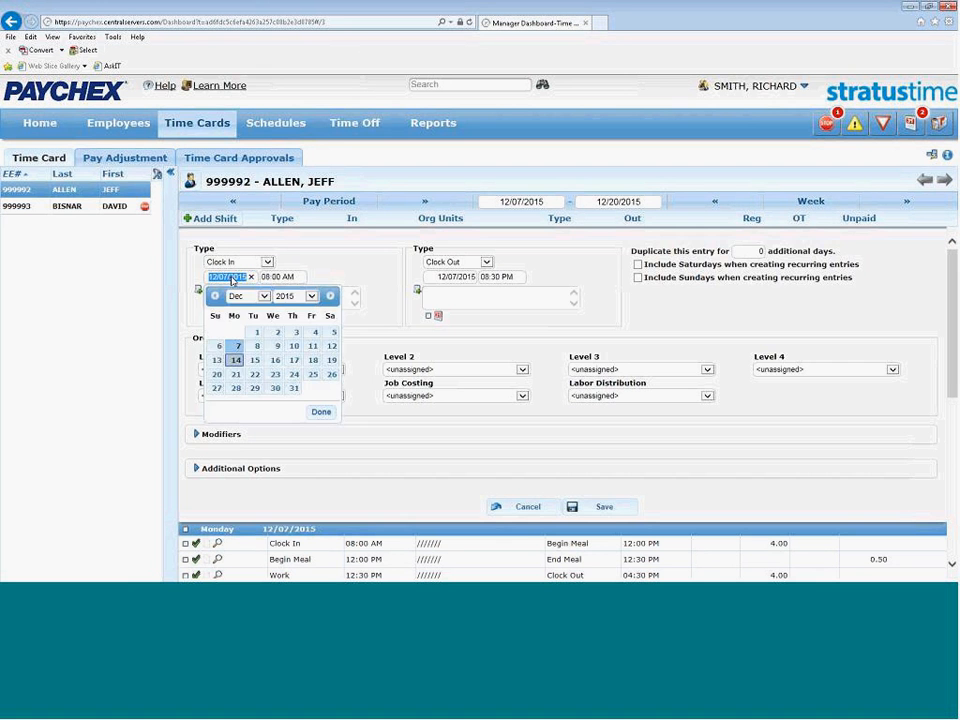
{"action": "left_click", "coordinate": [294, 346]}
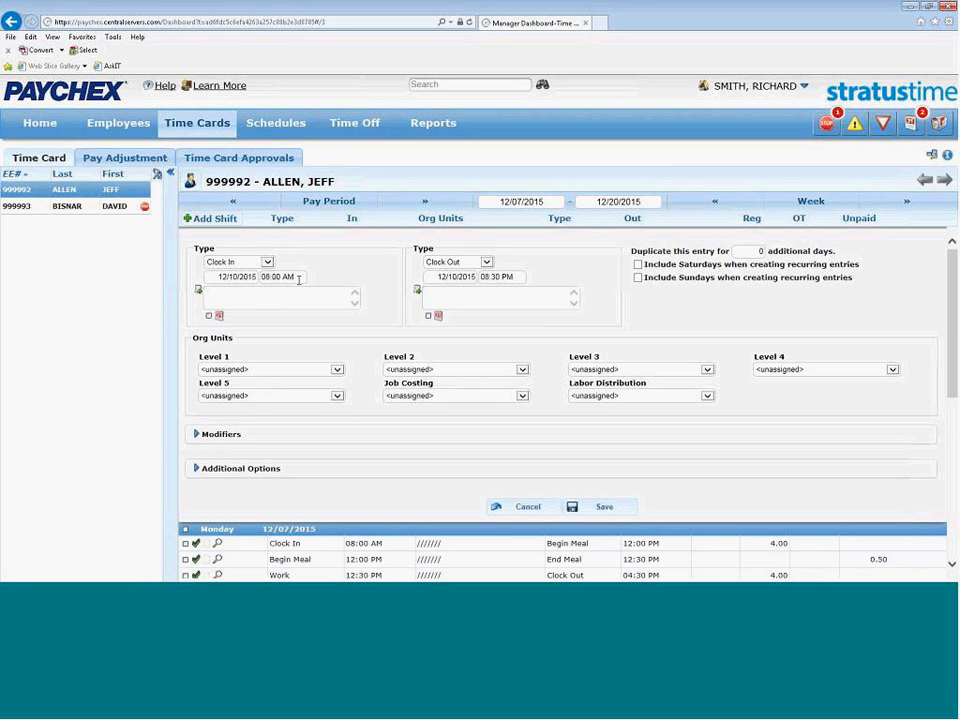
{"action": "left_click", "coordinate": [519, 276]}
{"action": "type", "text": "4p"}
{"action": "left_click", "coordinate": [604, 507]}
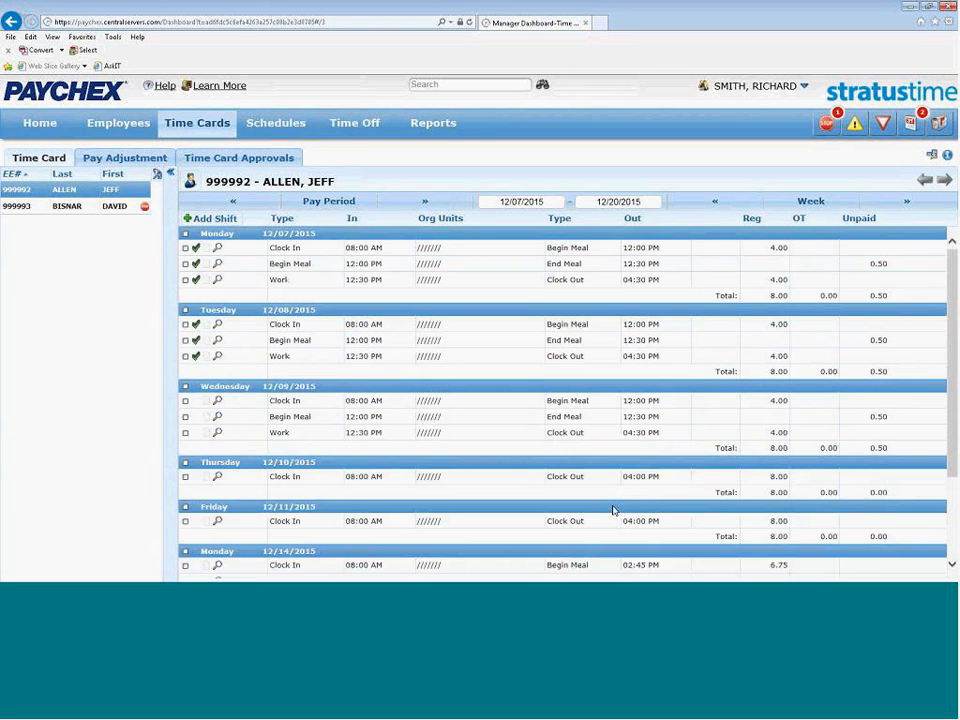
Start a non-work shift of type PTO Scheduled on 12/17/2015 at 8:00 AM for 8 hours
{"action": "scroll", "coordinate": [614, 510], "scroll_direction": "down", "scroll_amount": 5}
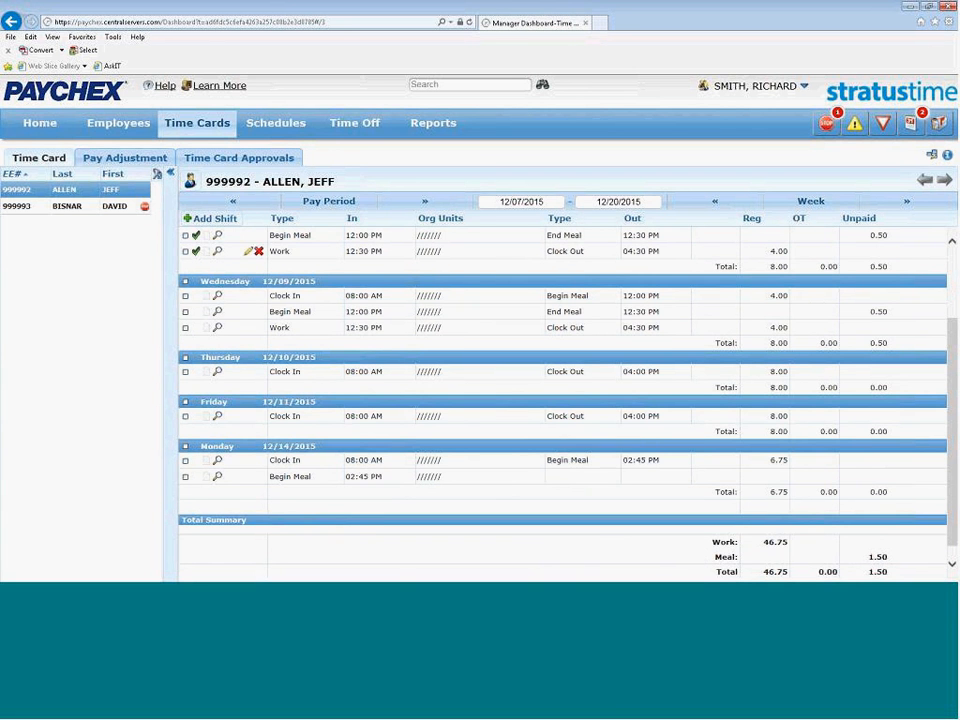
{"action": "left_click", "coordinate": [201, 220]}
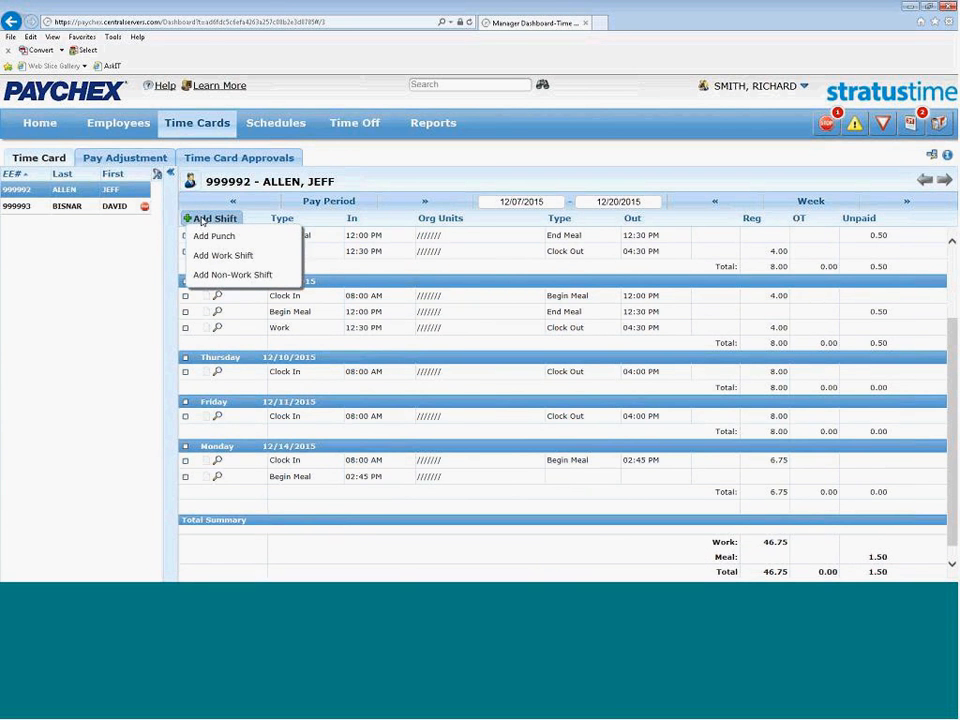
{"action": "left_click", "coordinate": [233, 276]}
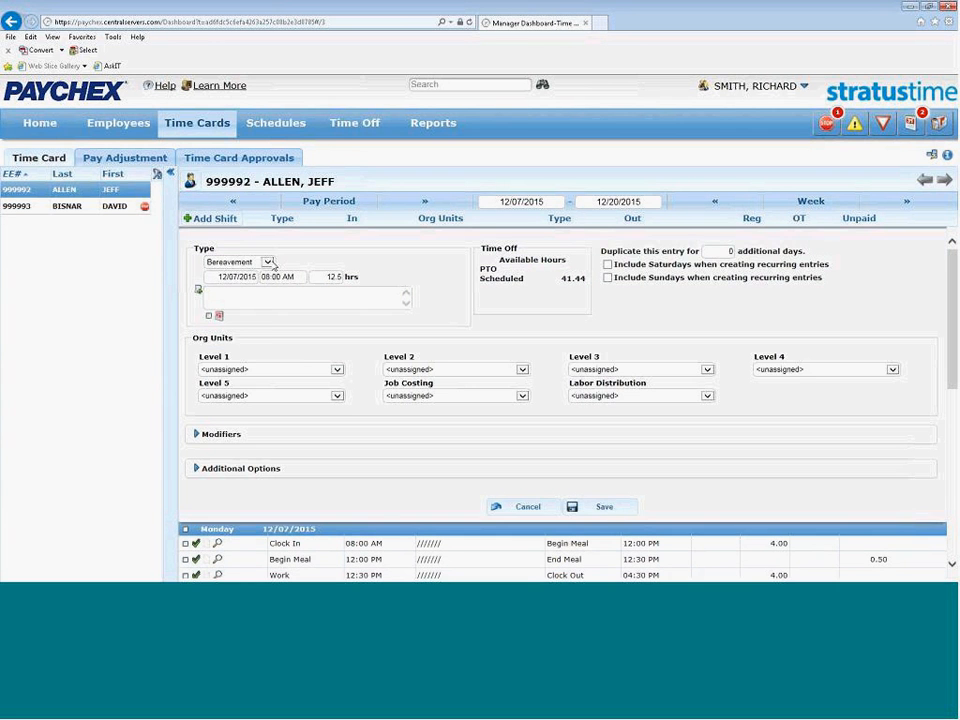
{"action": "left_click", "coordinate": [268, 262]}
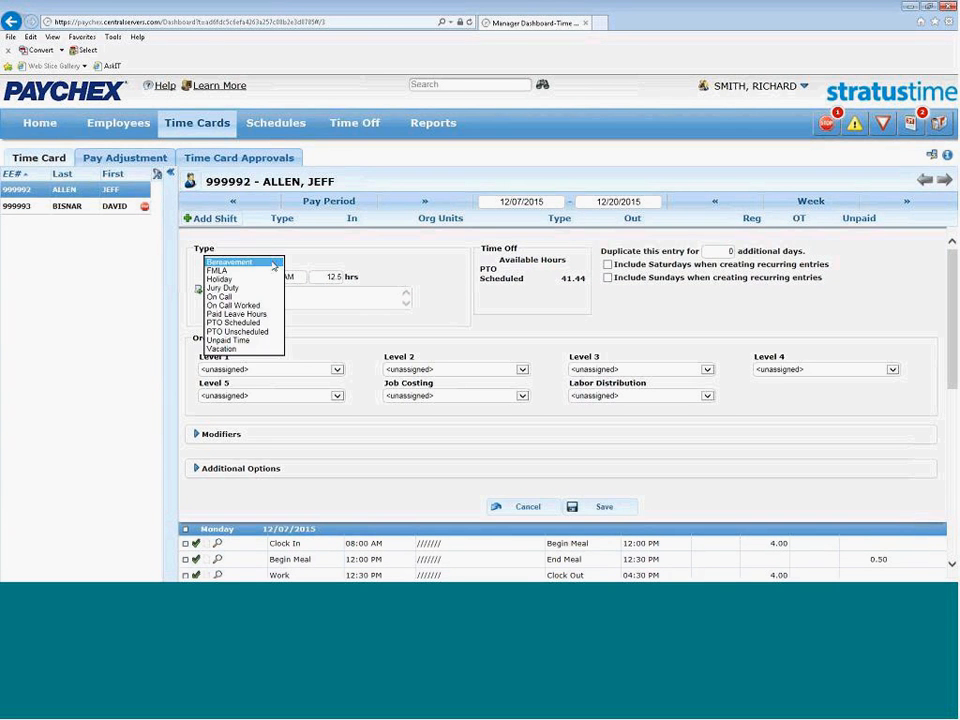
{"action": "left_click", "coordinate": [250, 323]}
{"action": "left_click", "coordinate": [226, 276]}
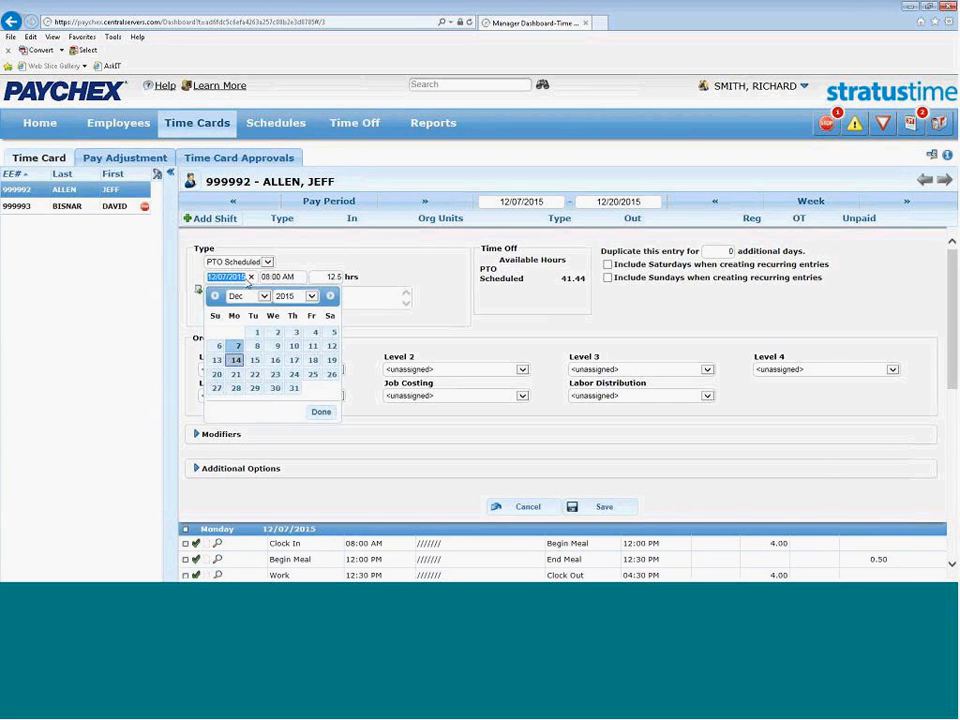
{"action": "left_click", "coordinate": [294, 360]}
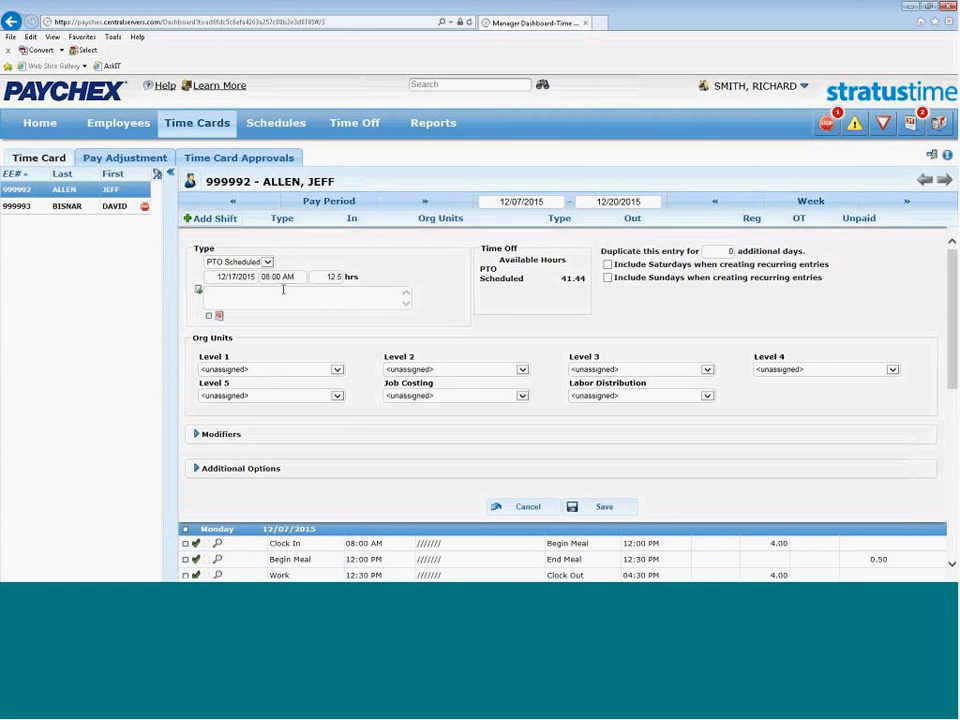
{"action": "left_click_drag", "start_coordinate": [313, 276], "coordinate": [367, 282]}
{"action": "type", "text": "8"}
Duplicate the PTO Scheduled entry for 1 additional day, save it, and check the new entries in the time card
{"action": "left_click_drag", "start_coordinate": [600, 251], "coordinate": [810, 257]}
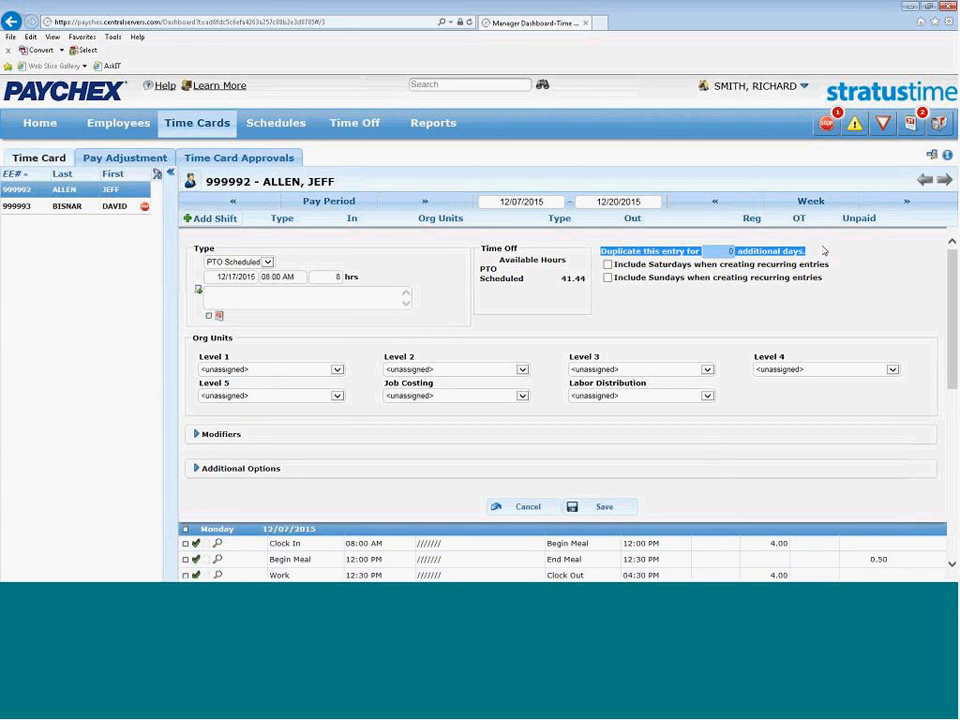
{"action": "left_click", "coordinate": [730, 252]}
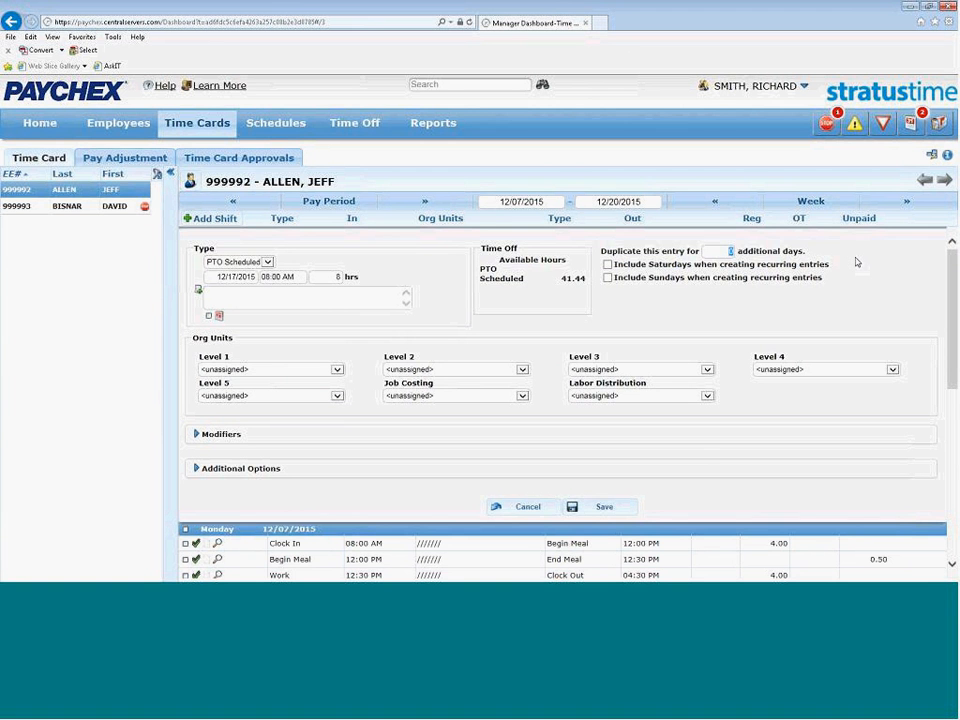
{"action": "type", "text": "1"}
{"action": "left_click", "coordinate": [609, 508]}
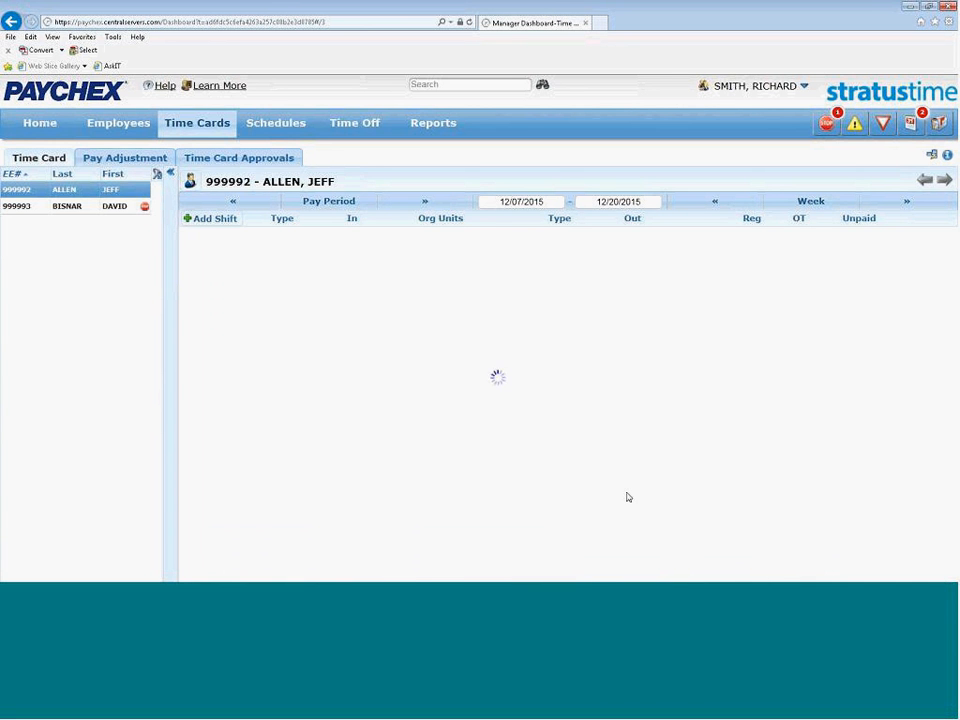
{"action": "scroll", "coordinate": [628, 497], "scroll_direction": "up", "scroll_amount": 3}
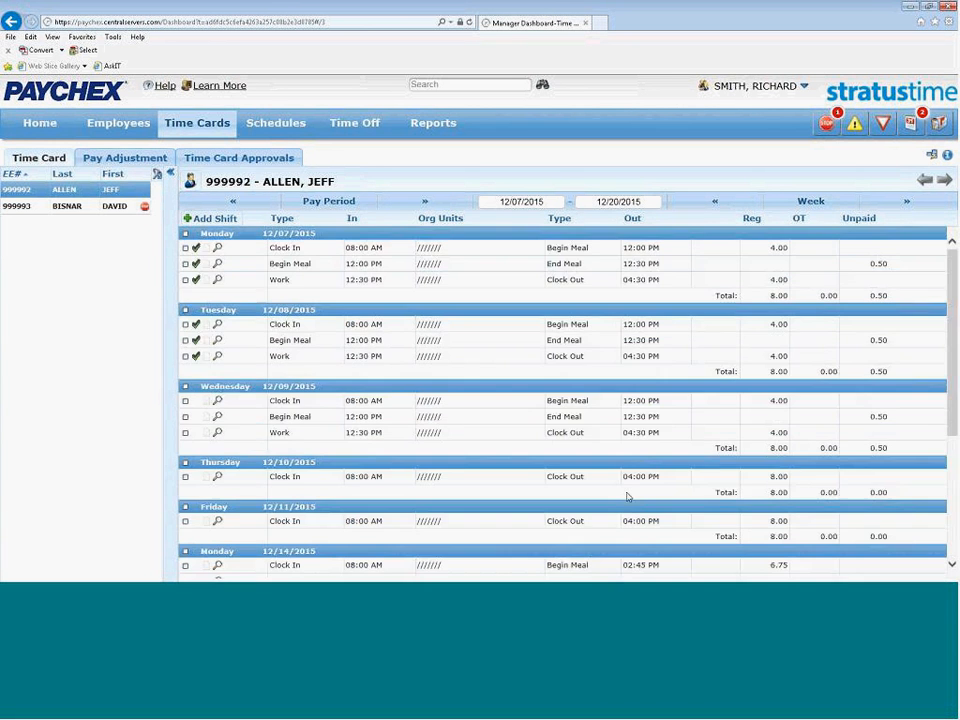
{"action": "scroll", "coordinate": [628, 497], "scroll_direction": "down", "scroll_amount": 2}
{"action": "scroll", "coordinate": [628, 497], "scroll_direction": "down", "scroll_amount": 2}
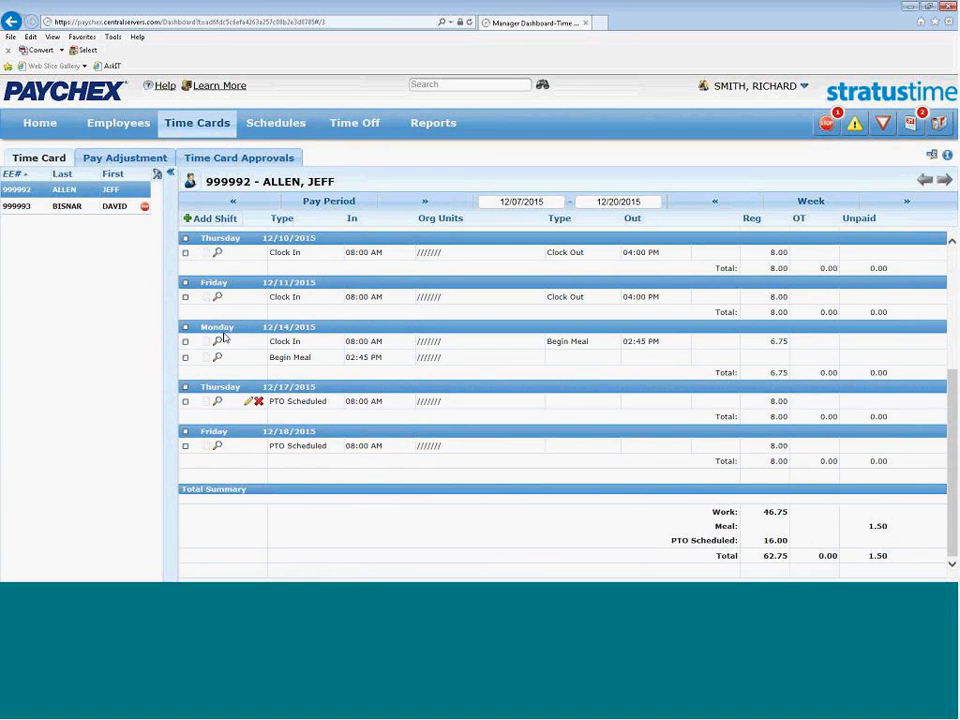
Review the time card approvals for the 11/29/2015 to 12/12/2015 pay period, and view the Visual Scheduler
{"action": "left_click", "coordinate": [248, 158]}
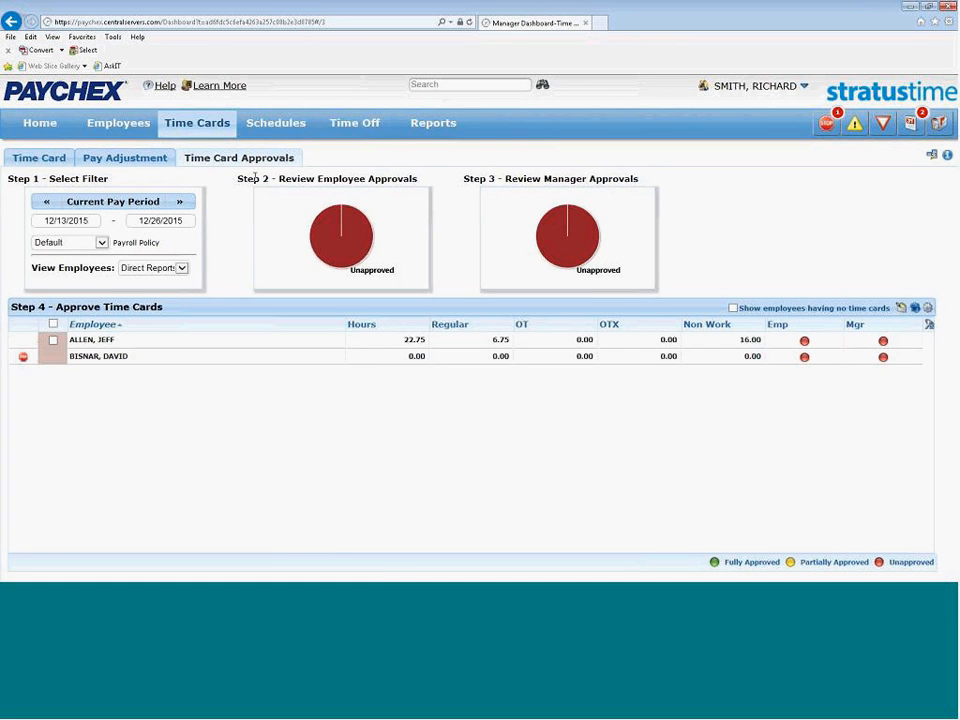
{"action": "left_click", "coordinate": [46, 207]}
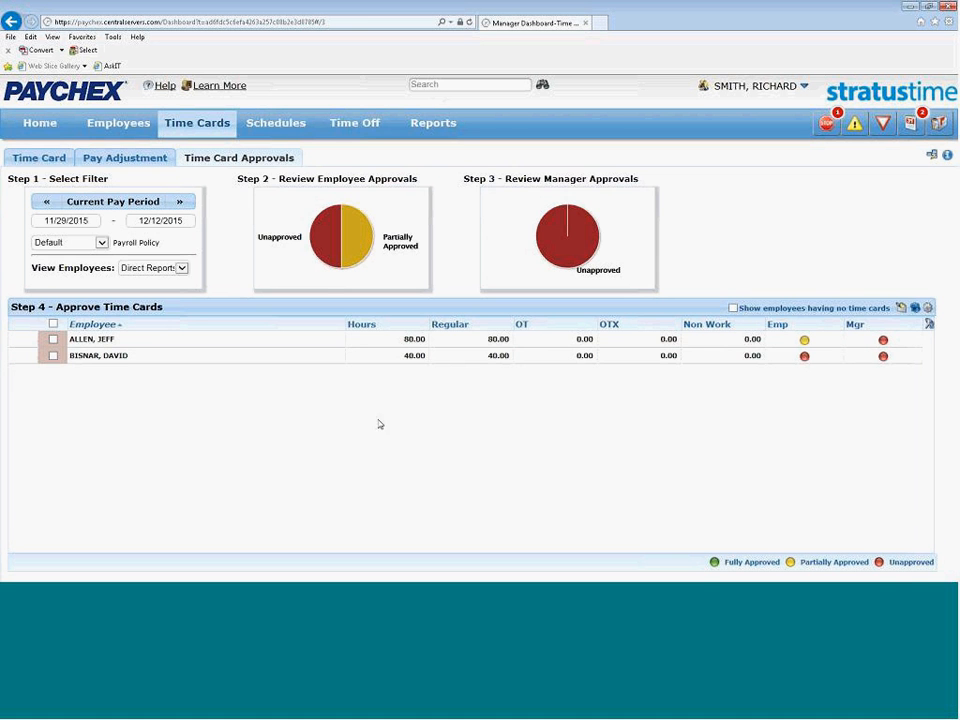
{"action": "left_click", "coordinate": [131, 205]}
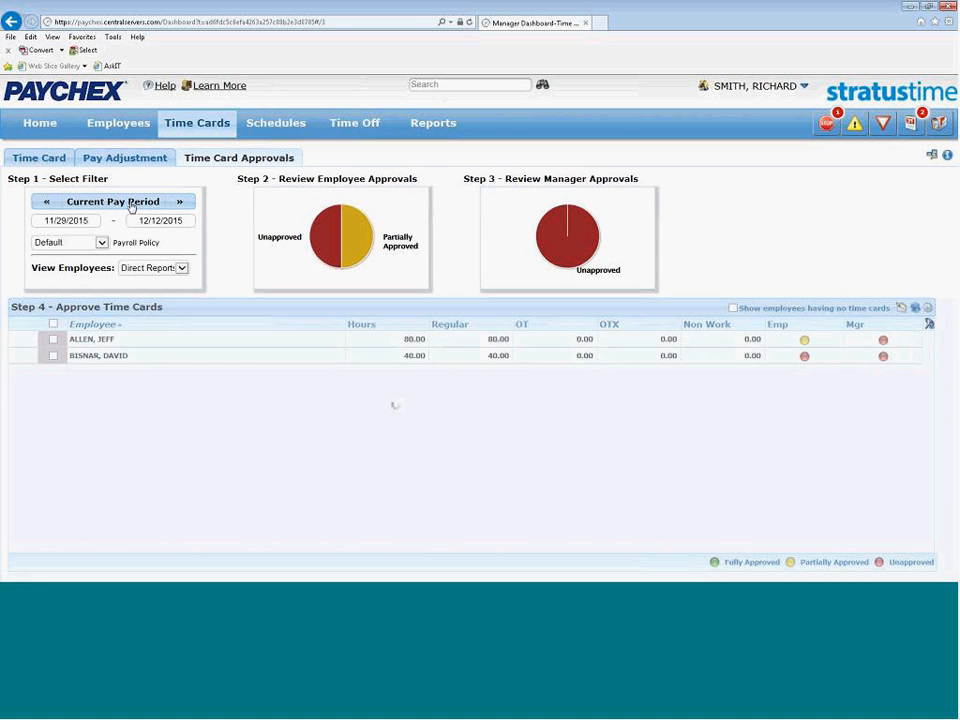
{"action": "left_click", "coordinate": [46, 204]}
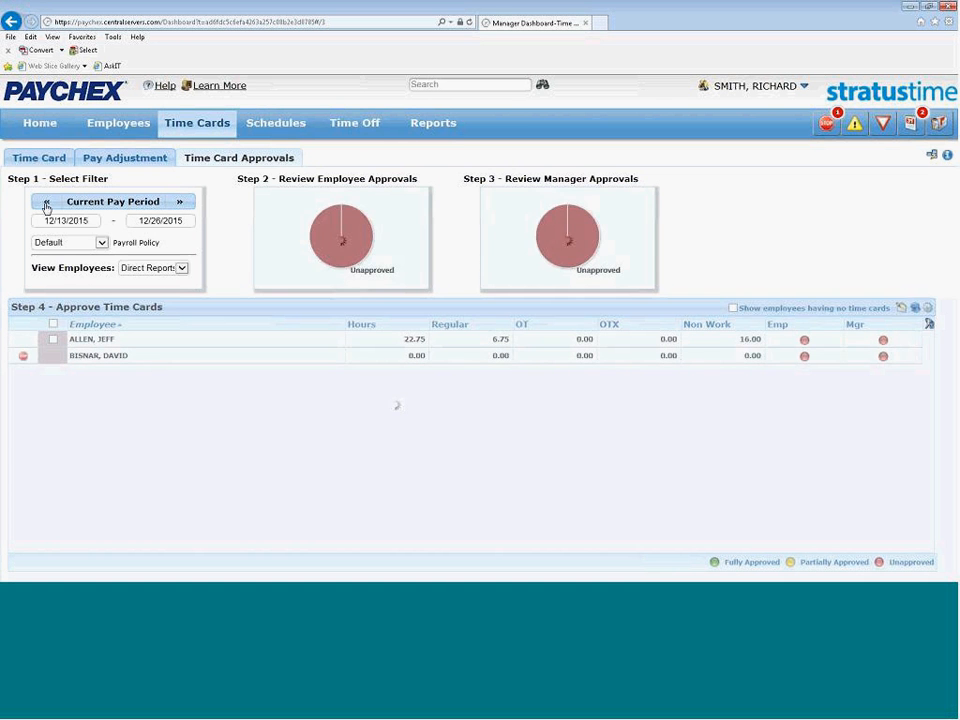
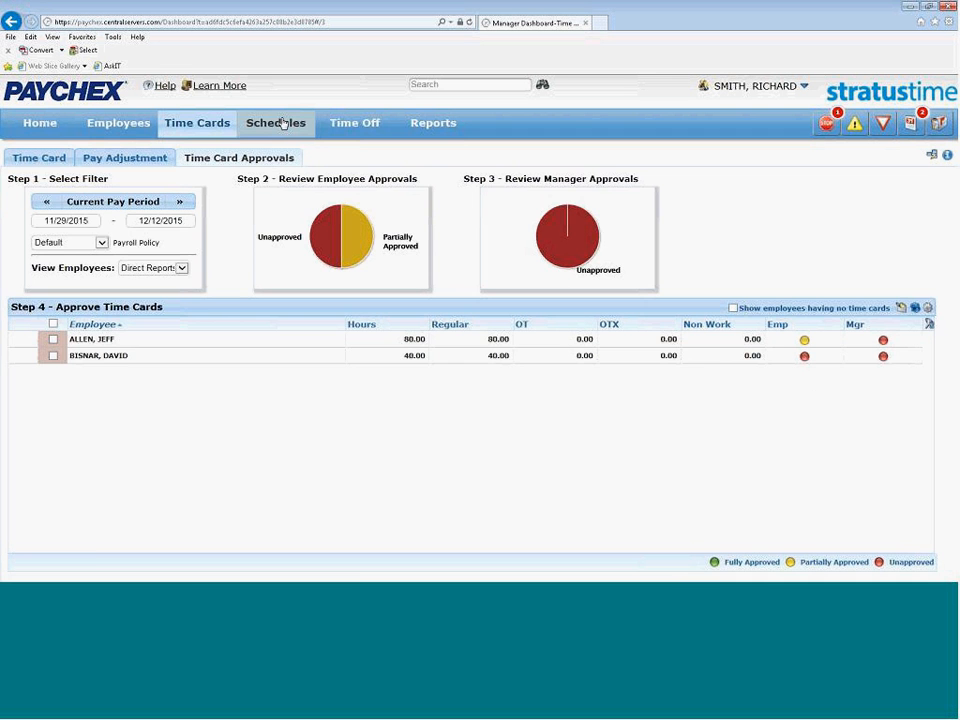
{"action": "left_click", "coordinate": [283, 123]}
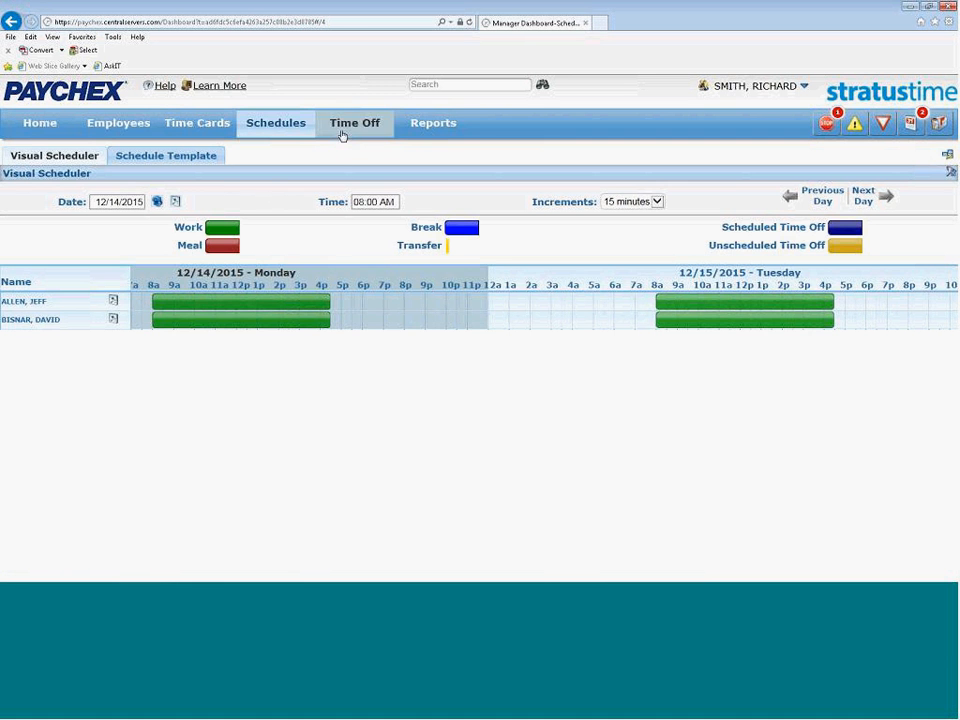
Browse the standard reports and open the settings of the Time Card report under Hours Paid
{"action": "left_click", "coordinate": [434, 125]}
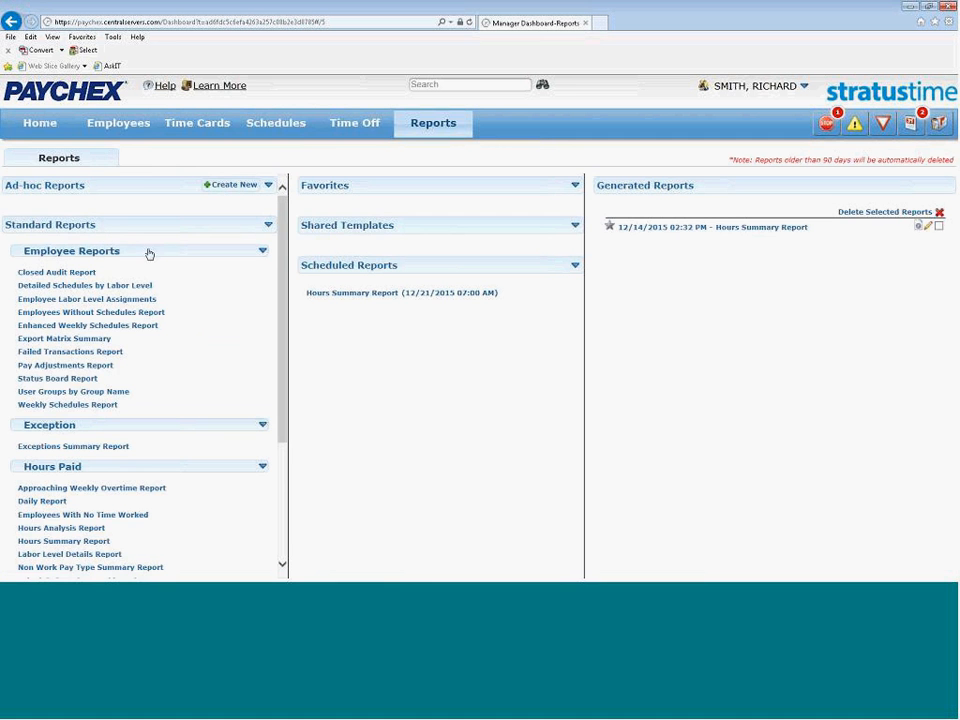
{"action": "scroll", "coordinate": [149, 254], "scroll_direction": "down", "scroll_amount": 1}
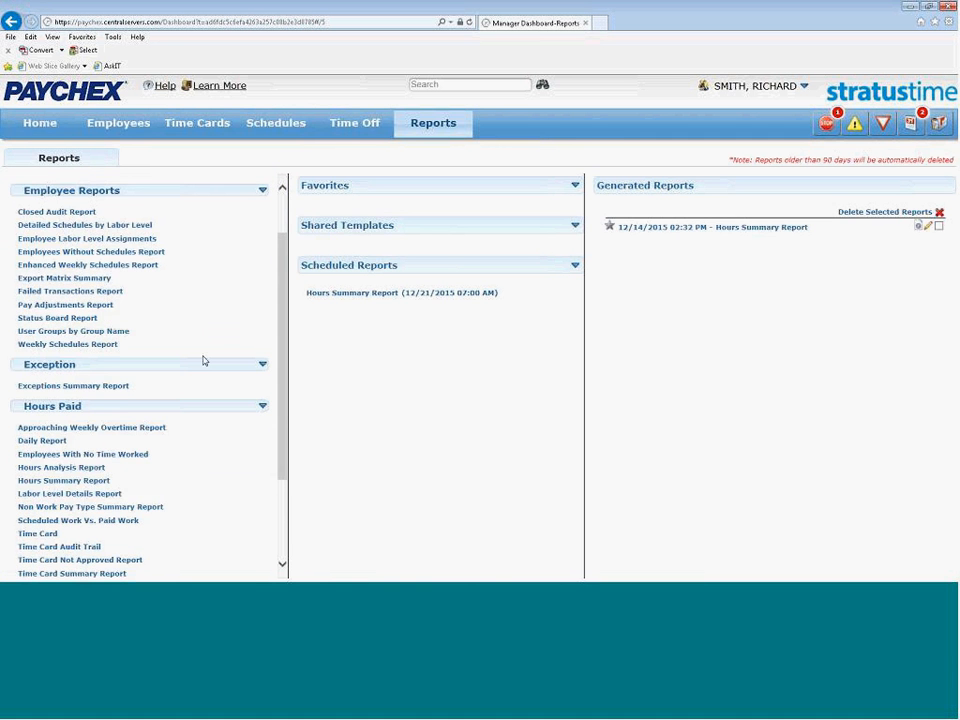
{"action": "scroll", "coordinate": [131, 402], "scroll_direction": "down", "scroll_amount": 1}
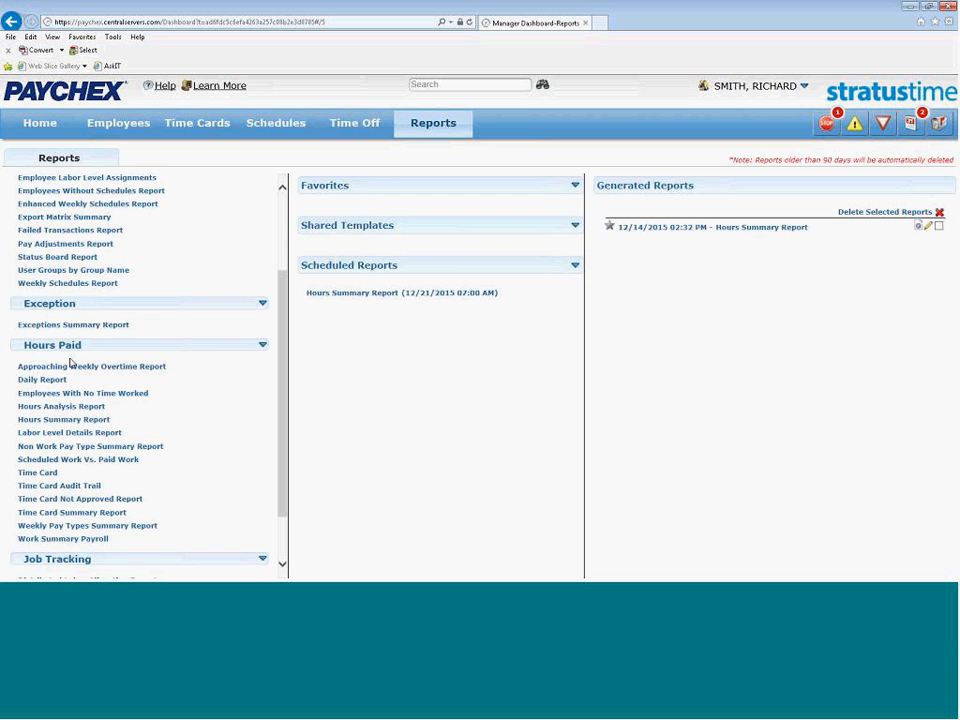
{"action": "left_click", "coordinate": [51, 474]}
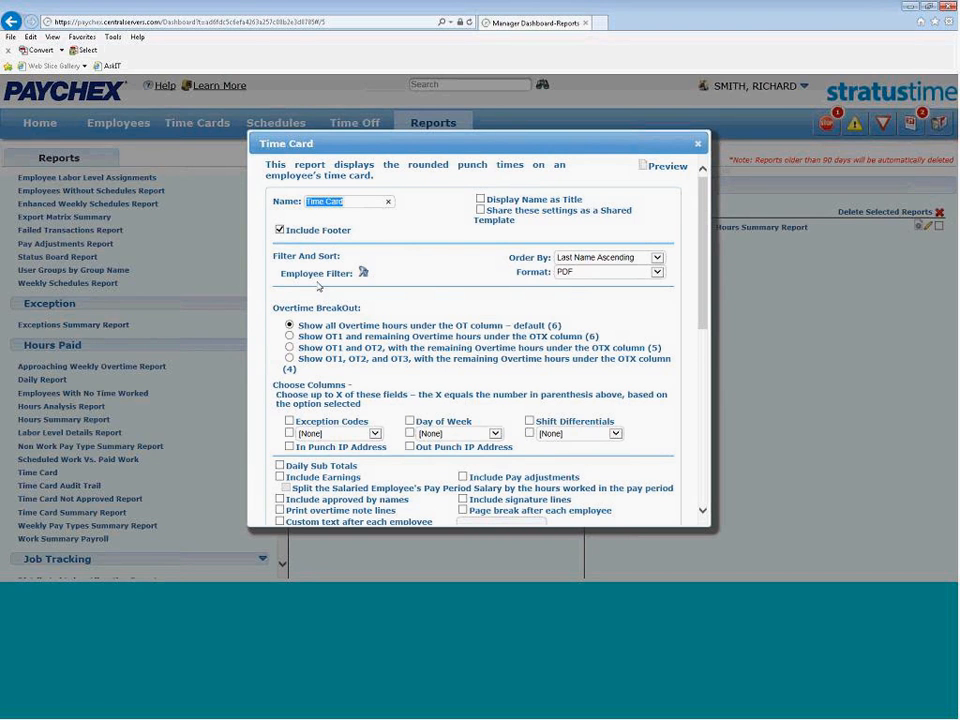
Include signature lines, a page break after each employee, and custom text made of a row of X characters in the Time Card report
{"action": "scroll", "coordinate": [318, 287], "scroll_direction": "down", "scroll_amount": 1}
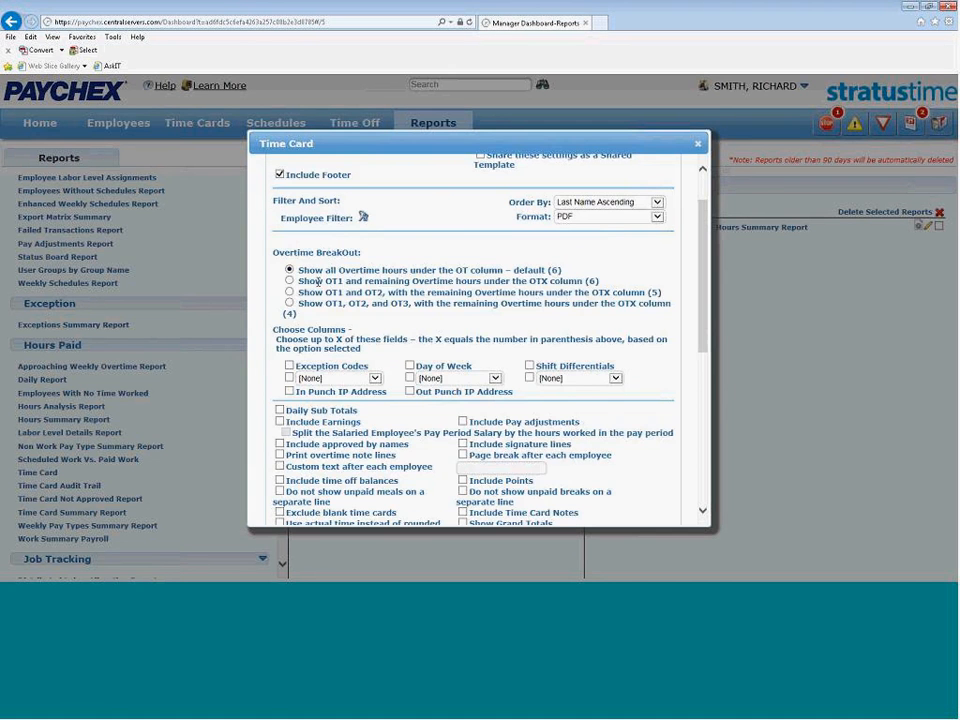
{"action": "scroll", "coordinate": [318, 283], "scroll_direction": "down", "scroll_amount": 1}
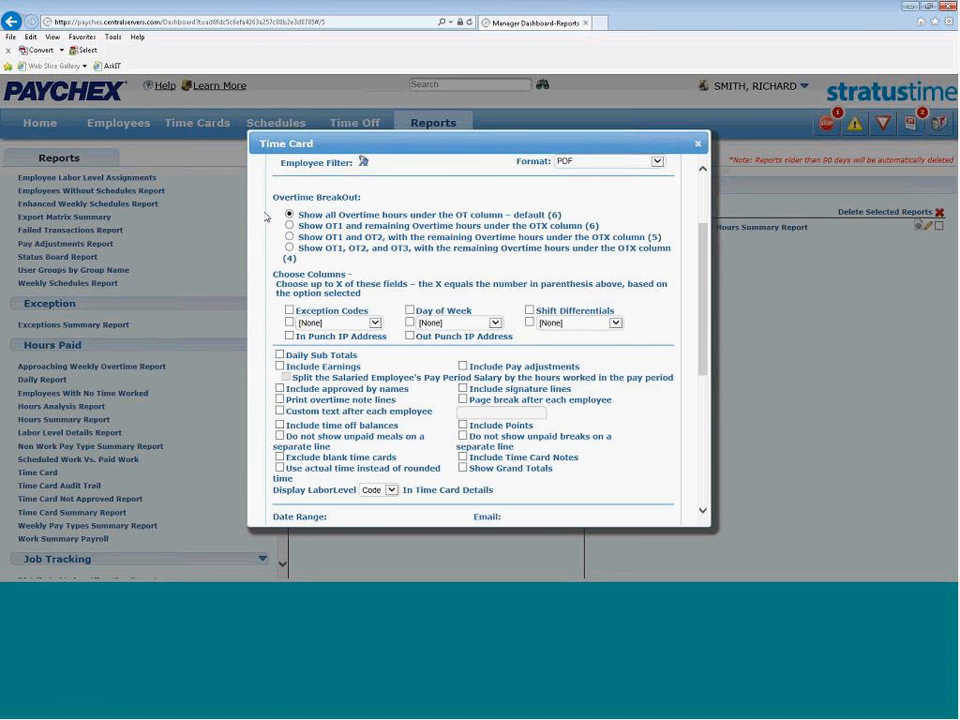
{"action": "scroll", "coordinate": [266, 216], "scroll_direction": "down", "scroll_amount": 2}
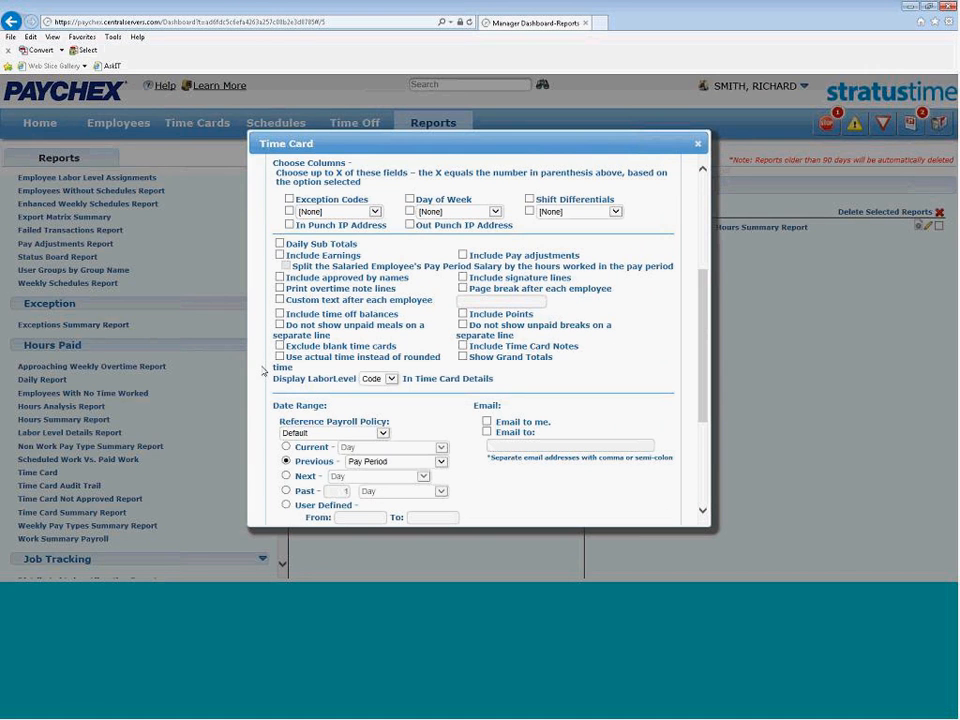
{"action": "left_click", "coordinate": [462, 277]}
{"action": "left_click", "coordinate": [464, 290]}
{"action": "left_click", "coordinate": [280, 299]}
{"action": "type", "text": "XXXXXXXXXXXXXXX"}
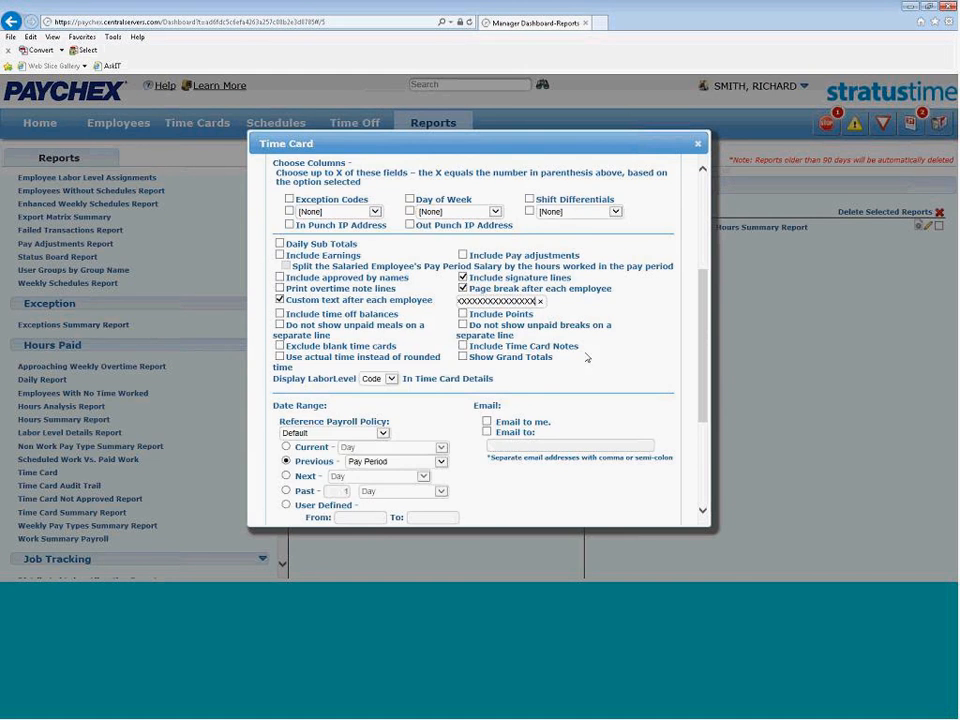
Run the Time Card report for the previous pay period, generated as soon as possible
{"action": "scroll", "coordinate": [588, 357], "scroll_direction": "down", "scroll_amount": 1}
{"action": "scroll", "coordinate": [510, 304], "scroll_direction": "down", "scroll_amount": 3}
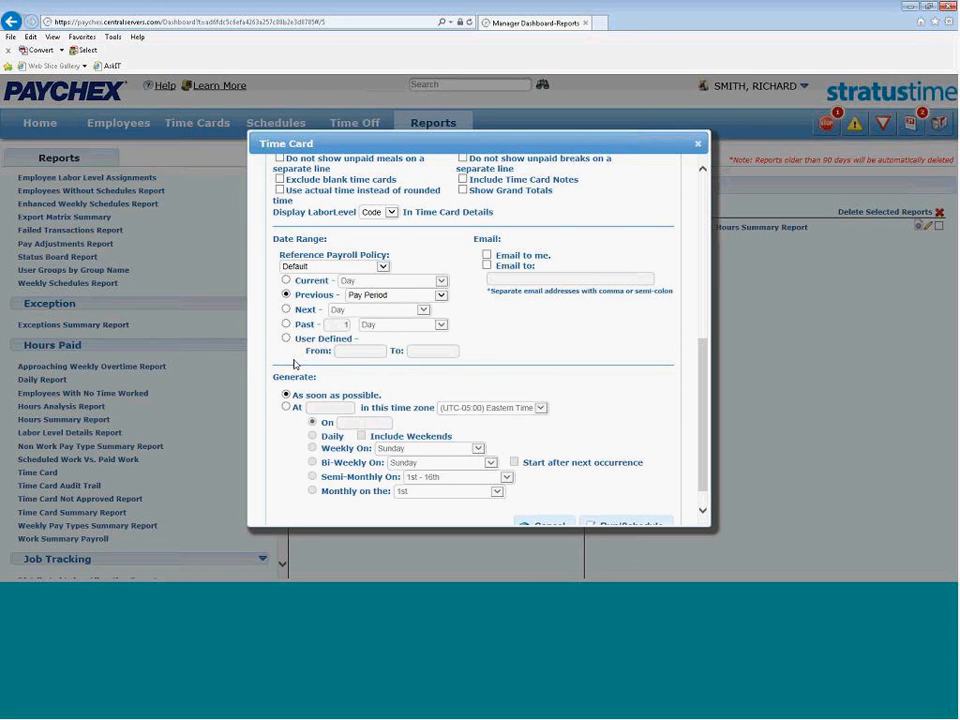
{"action": "scroll", "coordinate": [295, 365], "scroll_direction": "down", "scroll_amount": 1}
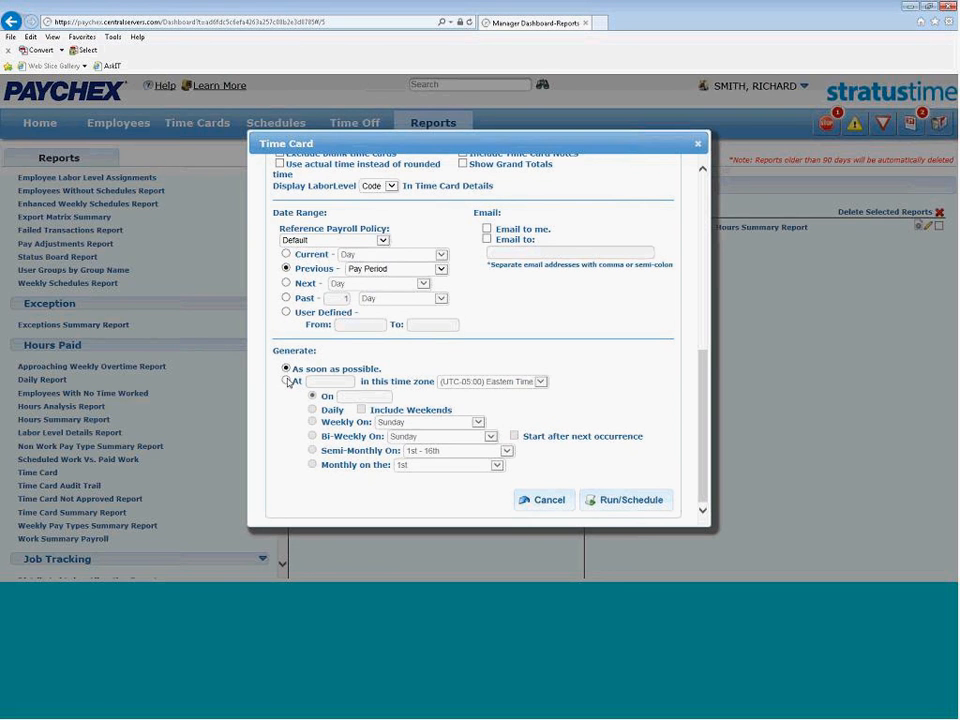
{"action": "left_click", "coordinate": [287, 381]}
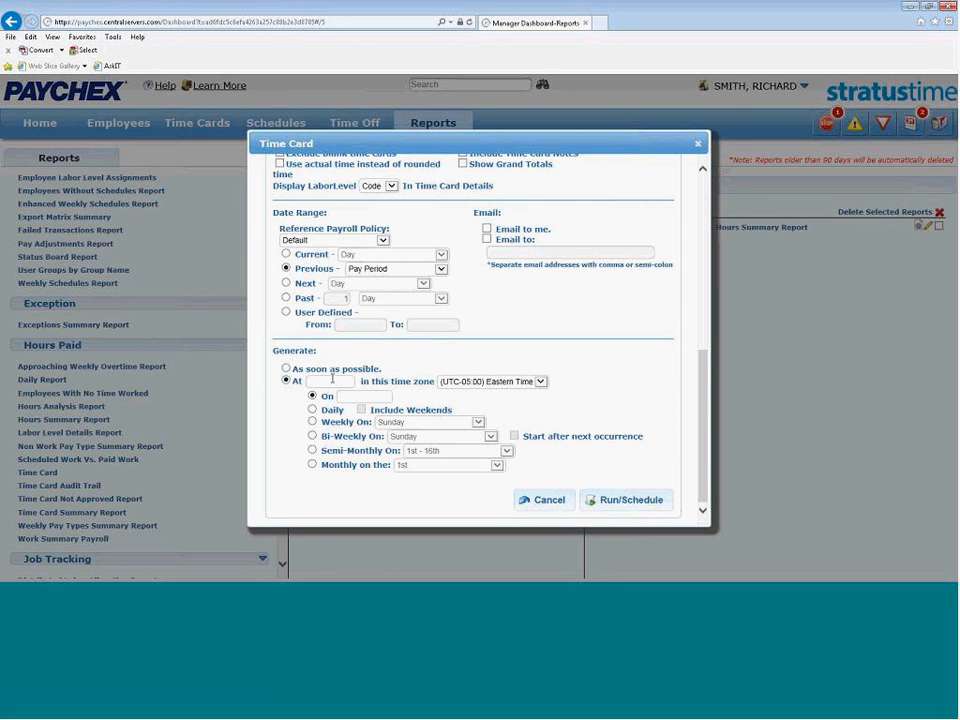
{"action": "left_click", "coordinate": [333, 379]}
{"action": "left_click", "coordinate": [286, 368]}
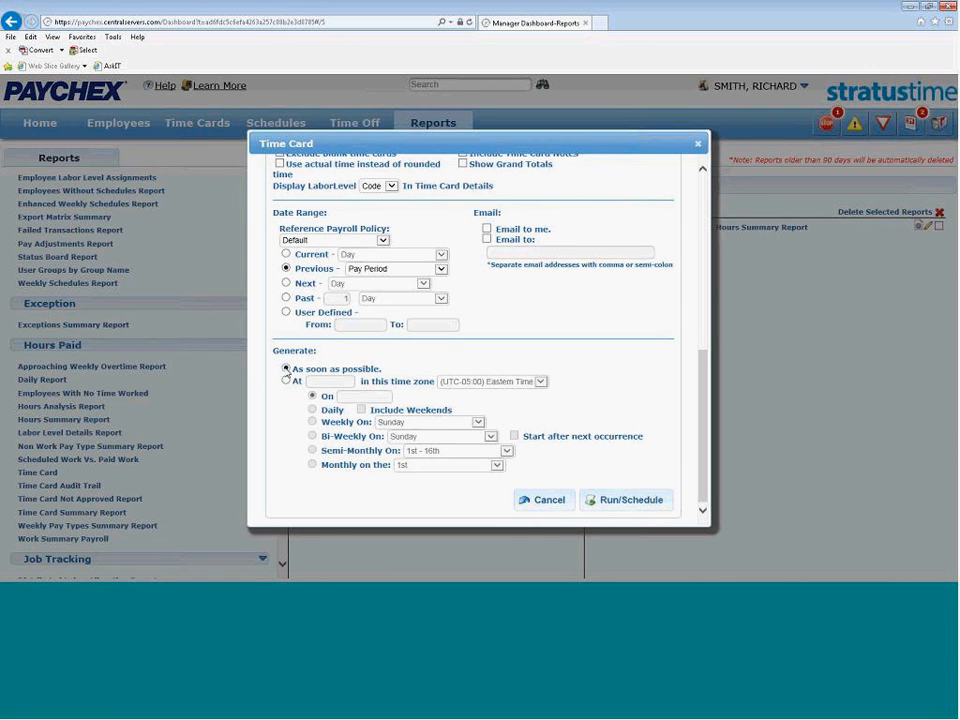
{"action": "left_click", "coordinate": [632, 503]}
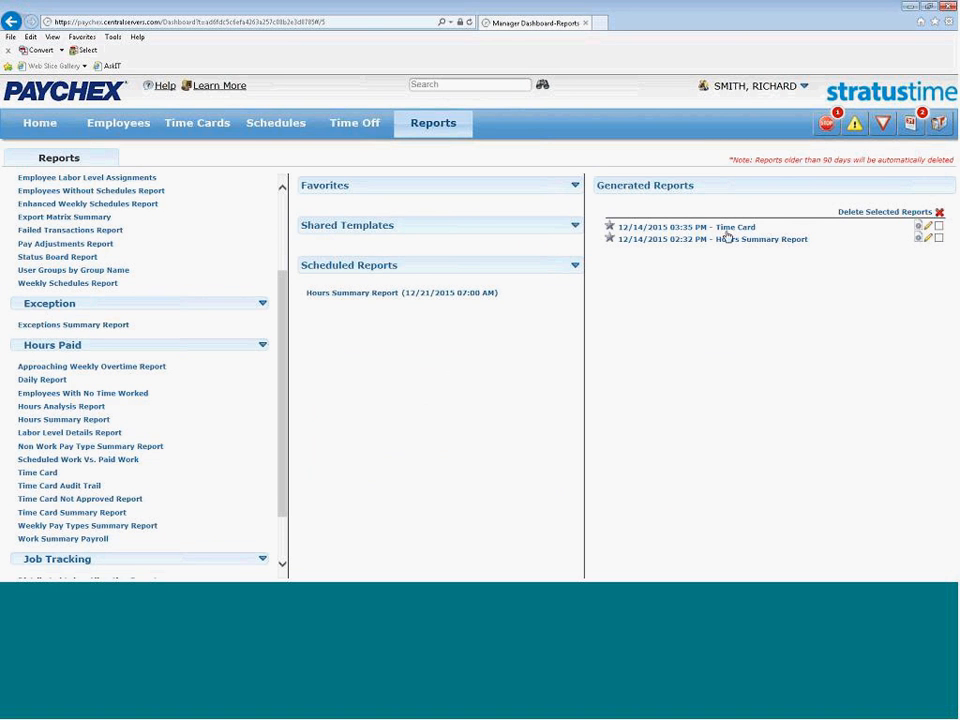
Open the generated Time Card report and examine the shifts, totals, custom text, signature lines and page break between employees
{"action": "left_click", "coordinate": [661, 232]}
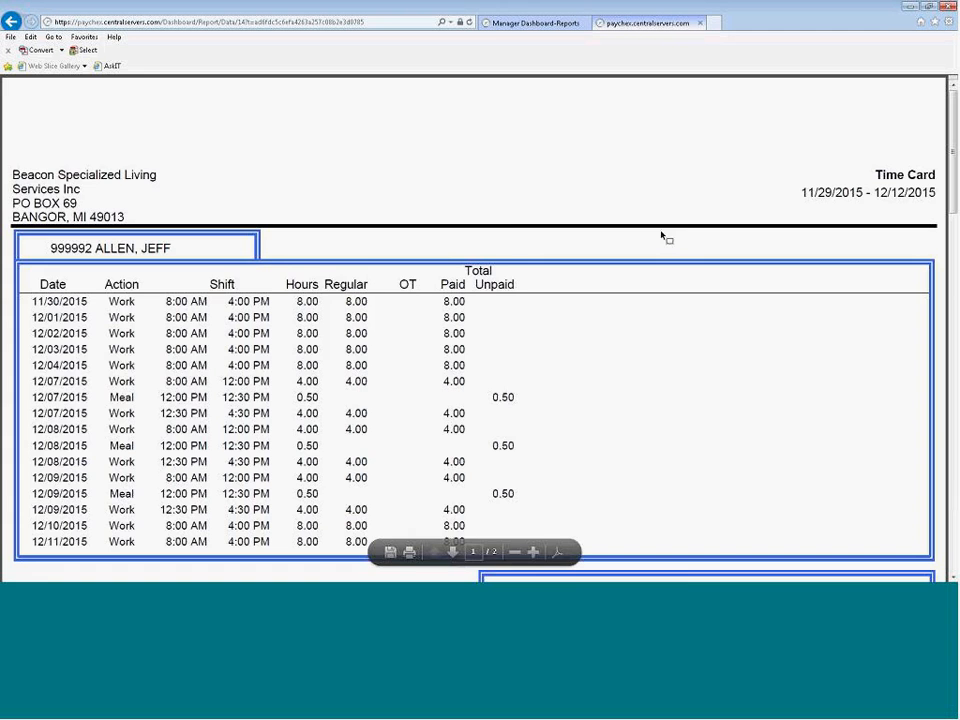
{"action": "scroll", "coordinate": [661, 236], "scroll_direction": "down", "scroll_amount": 2}
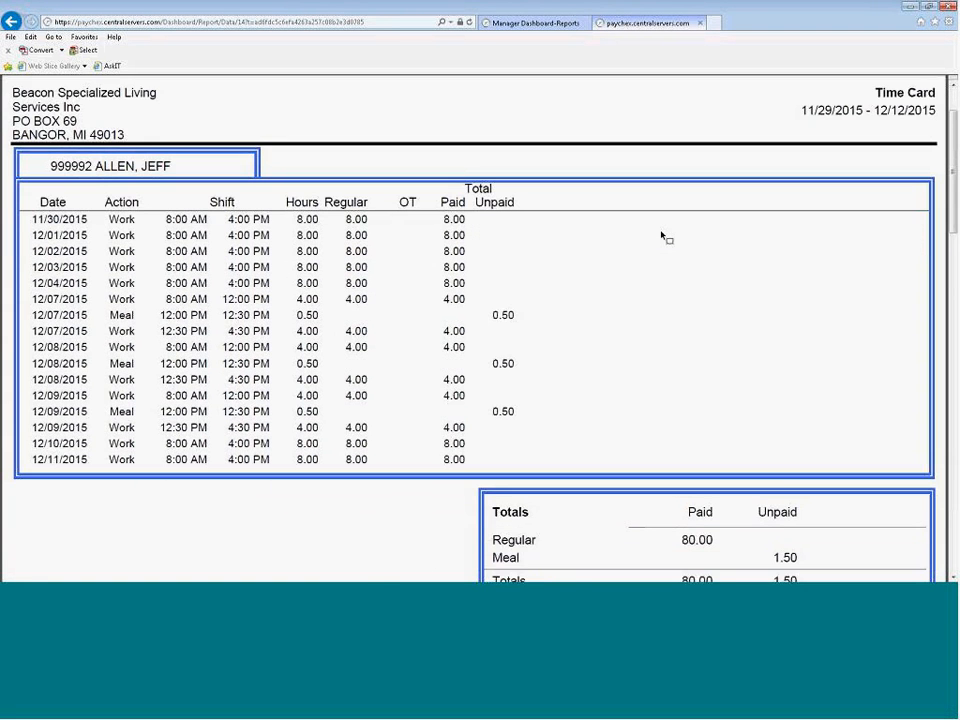
{"action": "scroll", "coordinate": [661, 236], "scroll_direction": "down", "scroll_amount": 2}
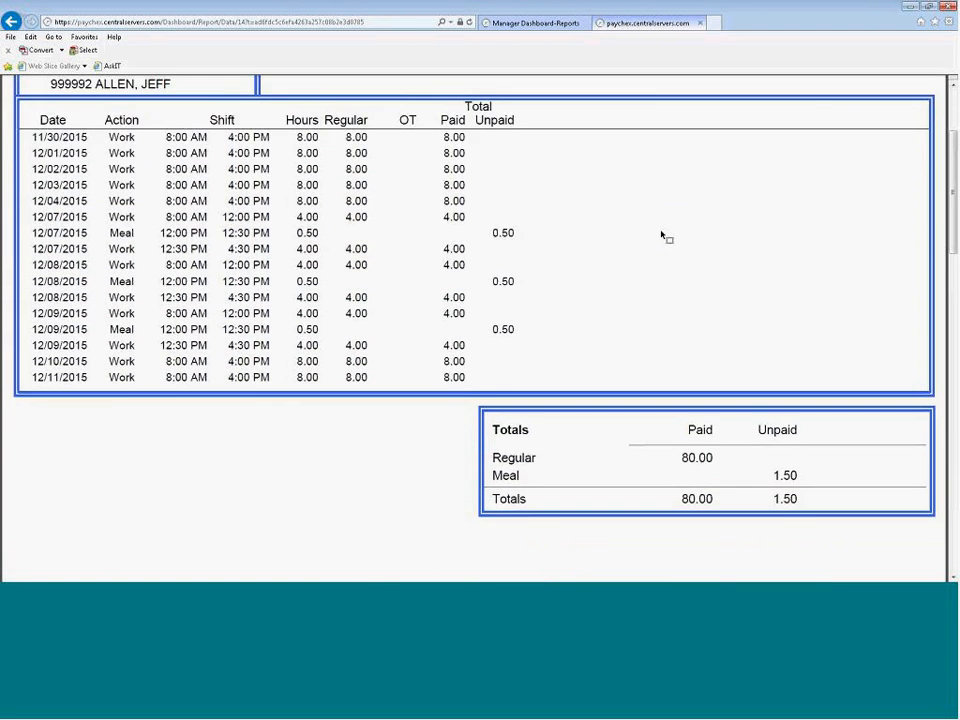
{"action": "scroll", "coordinate": [661, 236], "scroll_direction": "down", "scroll_amount": 3}
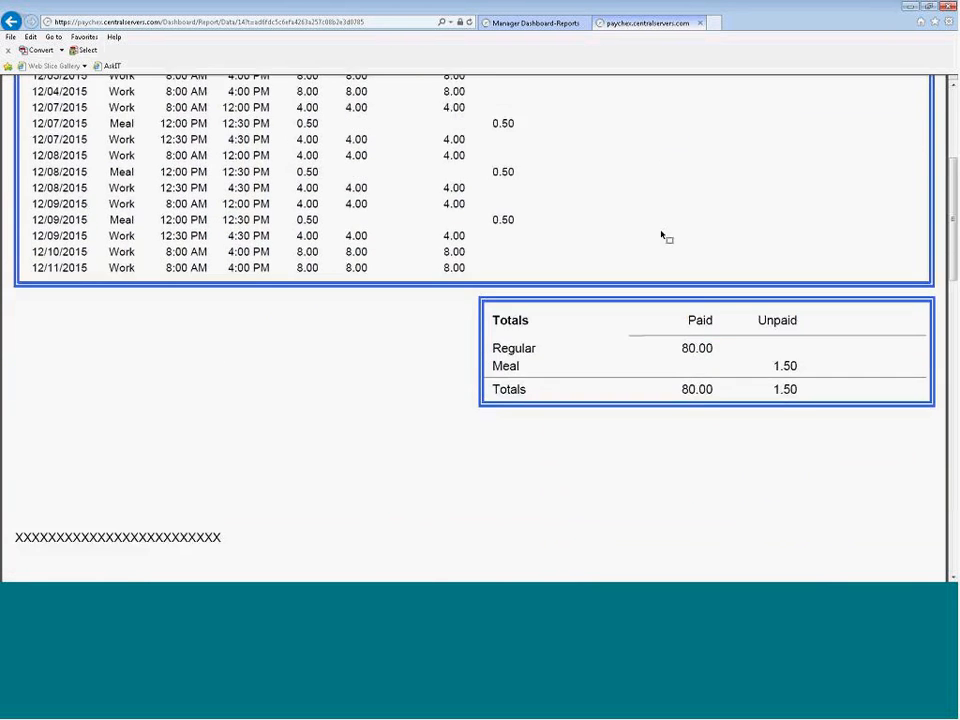
{"action": "scroll", "coordinate": [661, 236], "scroll_direction": "down", "scroll_amount": 4}
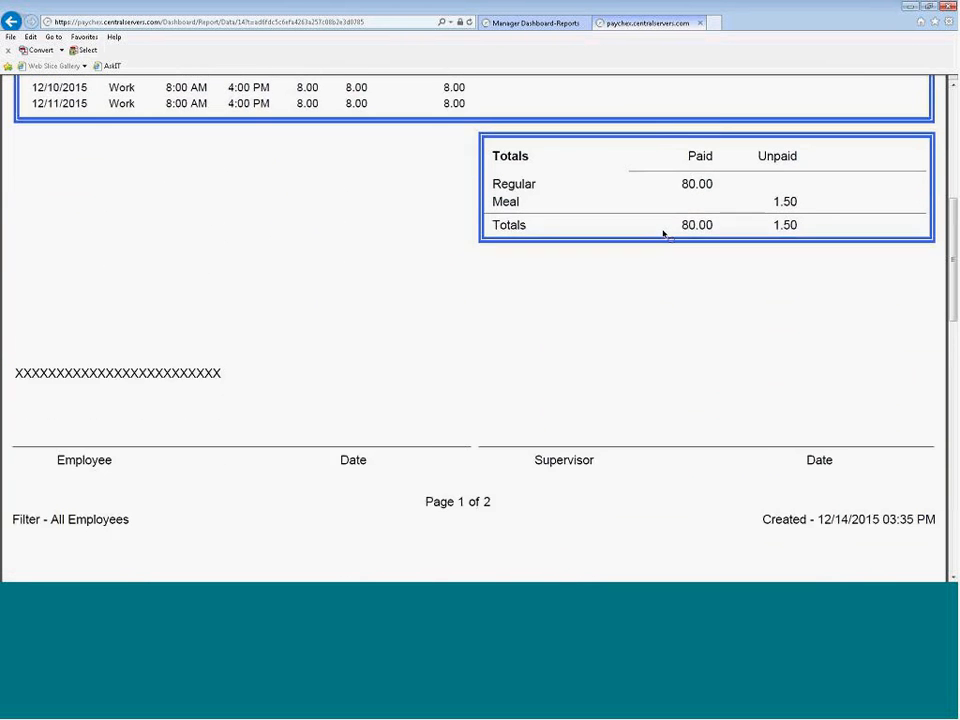
{"action": "scroll", "coordinate": [662, 233], "scroll_direction": "down", "scroll_amount": 1}
{"action": "scroll", "coordinate": [663, 236], "scroll_direction": "down", "scroll_amount": 3}
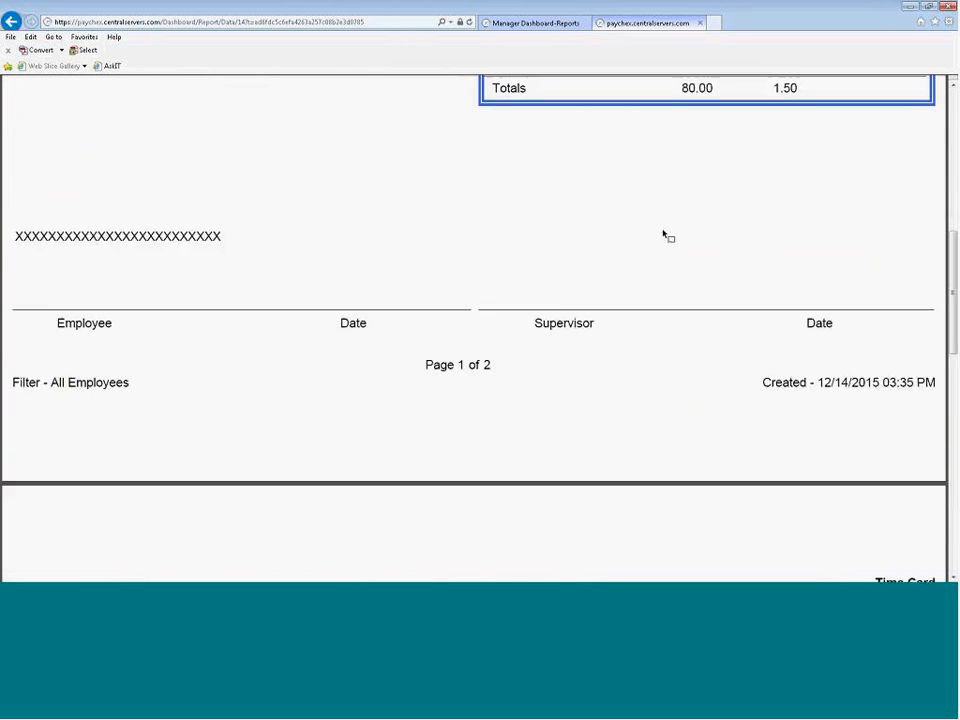
{"action": "scroll", "coordinate": [663, 236], "scroll_direction": "down", "scroll_amount": 1}
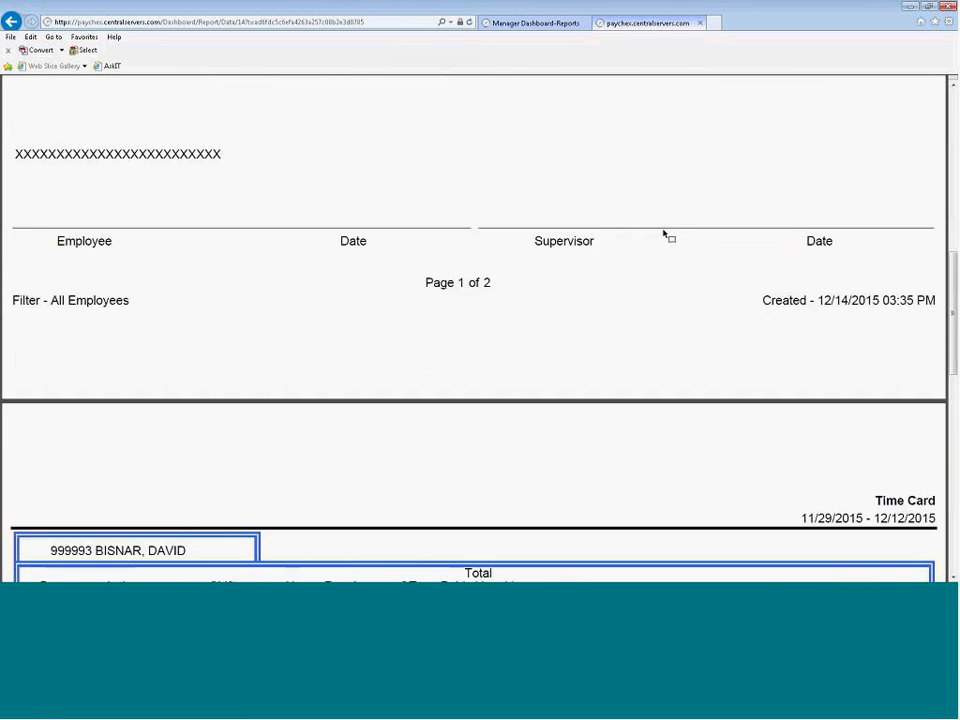
{"action": "scroll", "coordinate": [663, 234], "scroll_direction": "down", "scroll_amount": 1}
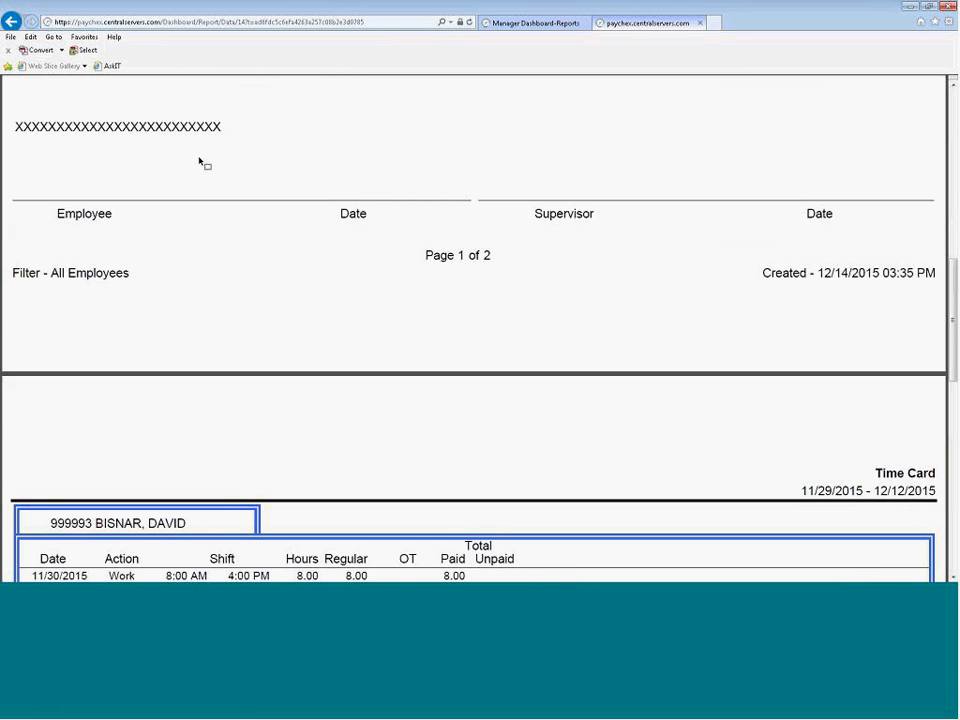
{"action": "scroll", "coordinate": [200, 162], "scroll_direction": "up", "scroll_amount": 5}
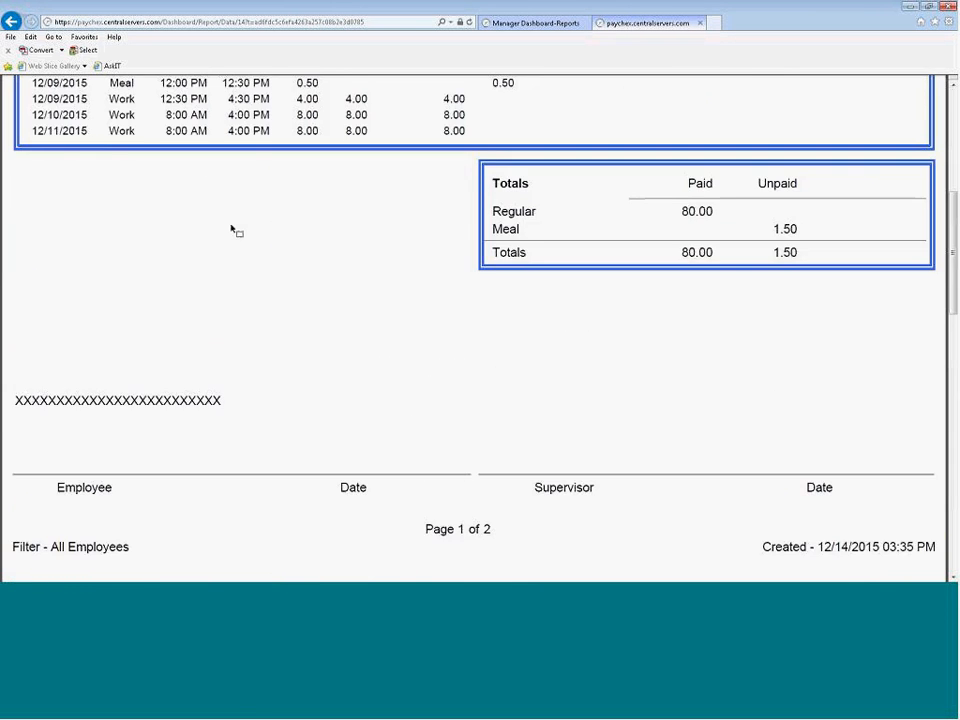
{"action": "scroll", "coordinate": [238, 232], "scroll_direction": "up", "scroll_amount": 2}
{"action": "scroll", "coordinate": [245, 248], "scroll_direction": "up", "scroll_amount": 1}
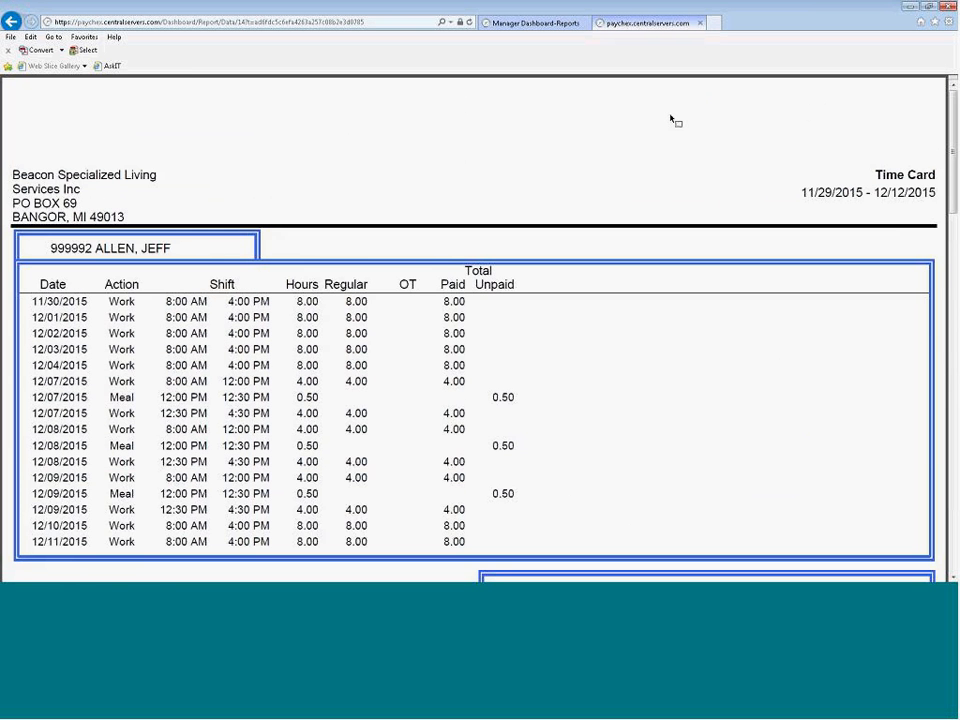
Close the report document and mark the generated Time Card report as a favorite
{"action": "left_click", "coordinate": [702, 24]}
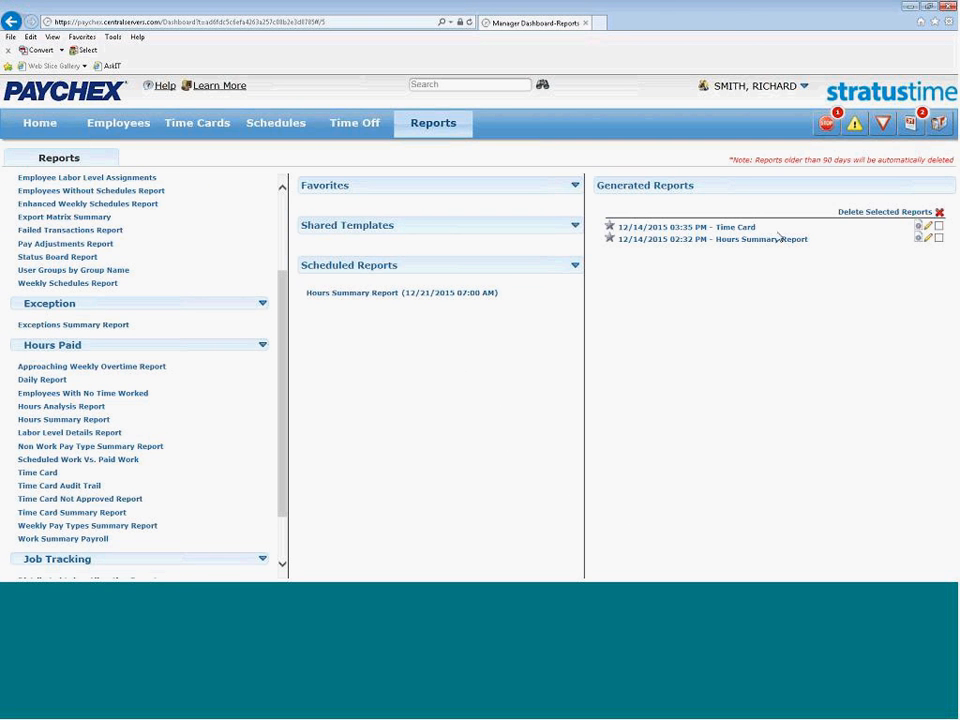
{"action": "left_click", "coordinate": [610, 229]}
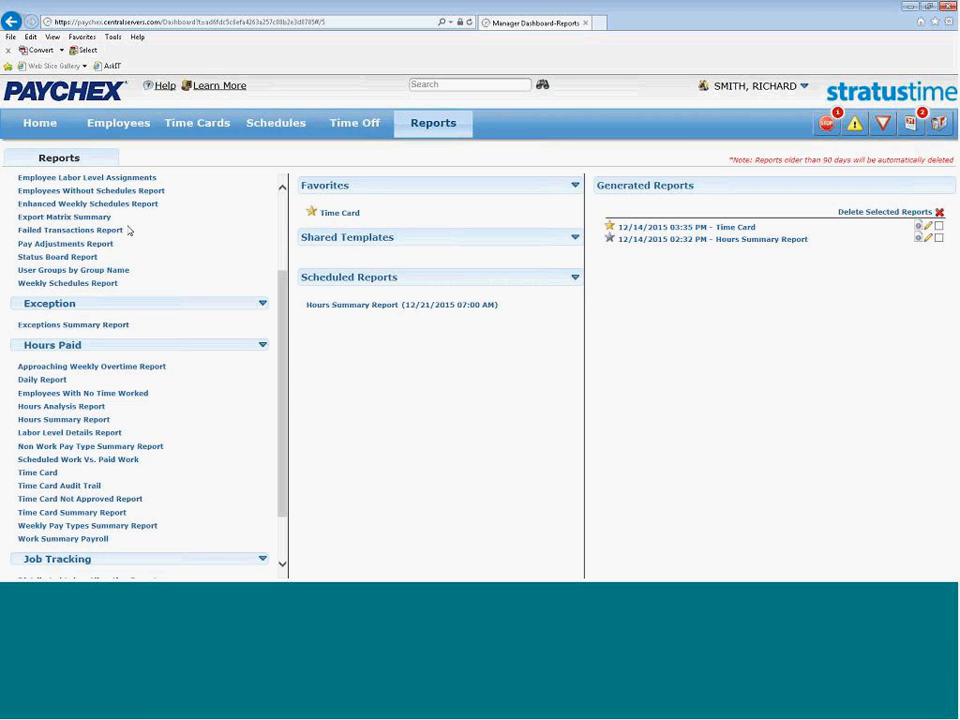
Return to the home dashboard and look through the help documents, highlighting the manager User Guide
{"action": "left_click", "coordinate": [41, 131]}
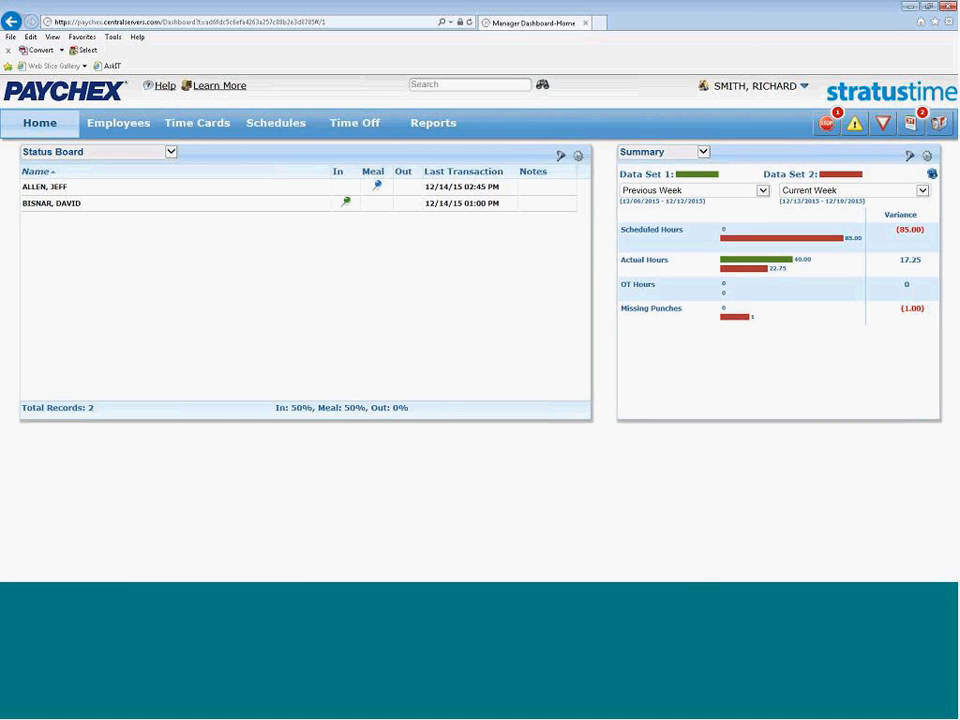
{"action": "left_click", "coordinate": [165, 87]}
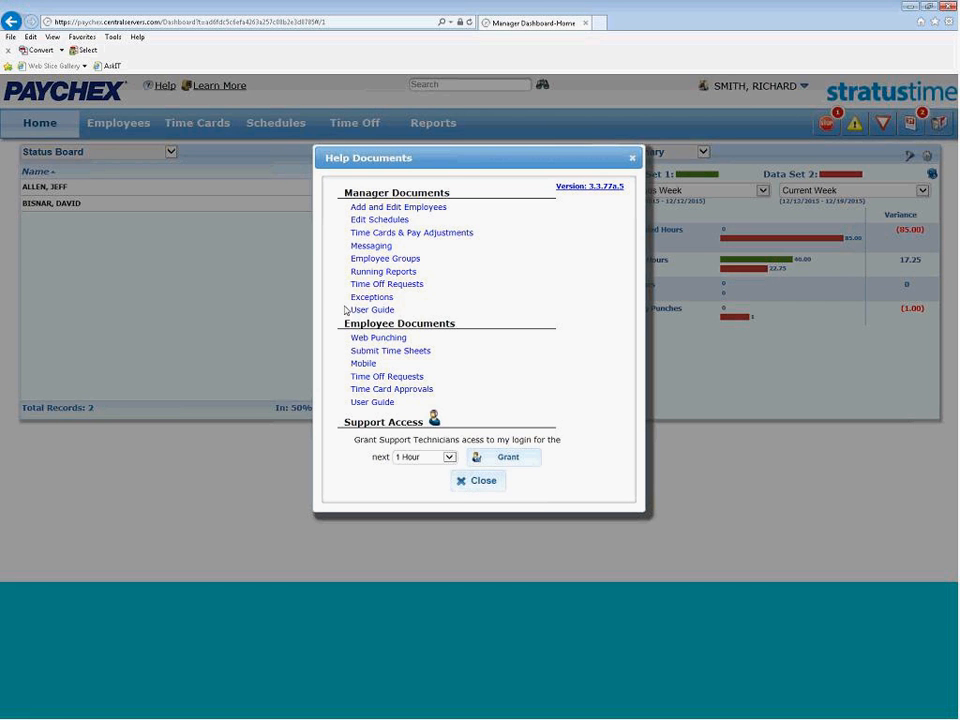
{"action": "left_click_drag", "start_coordinate": [345, 310], "coordinate": [407, 318]}
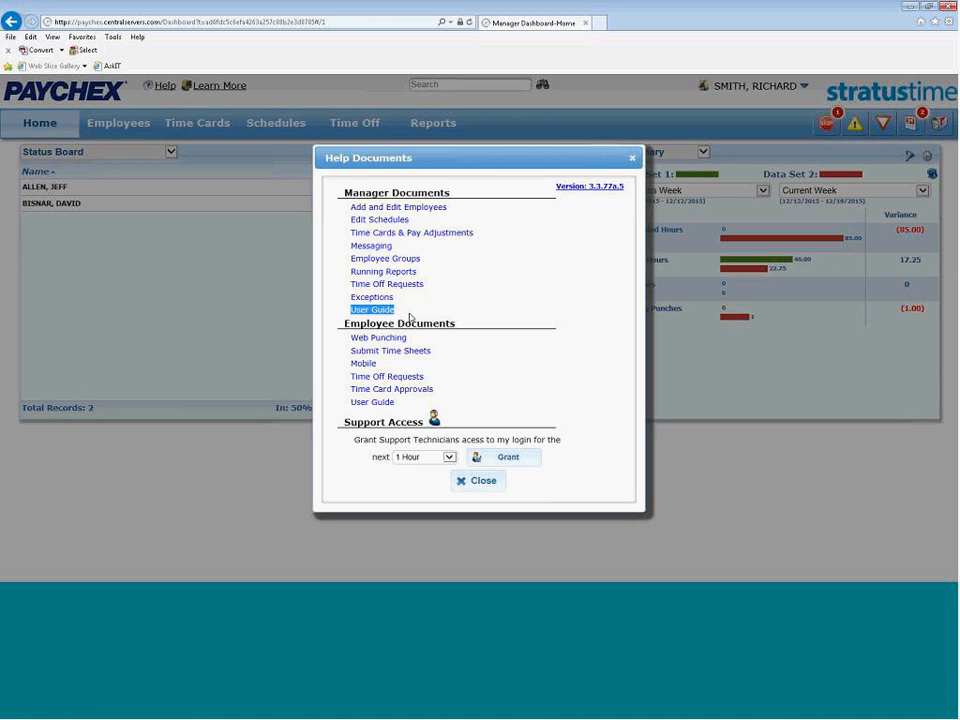
{"action": "left_click", "coordinate": [492, 481]}
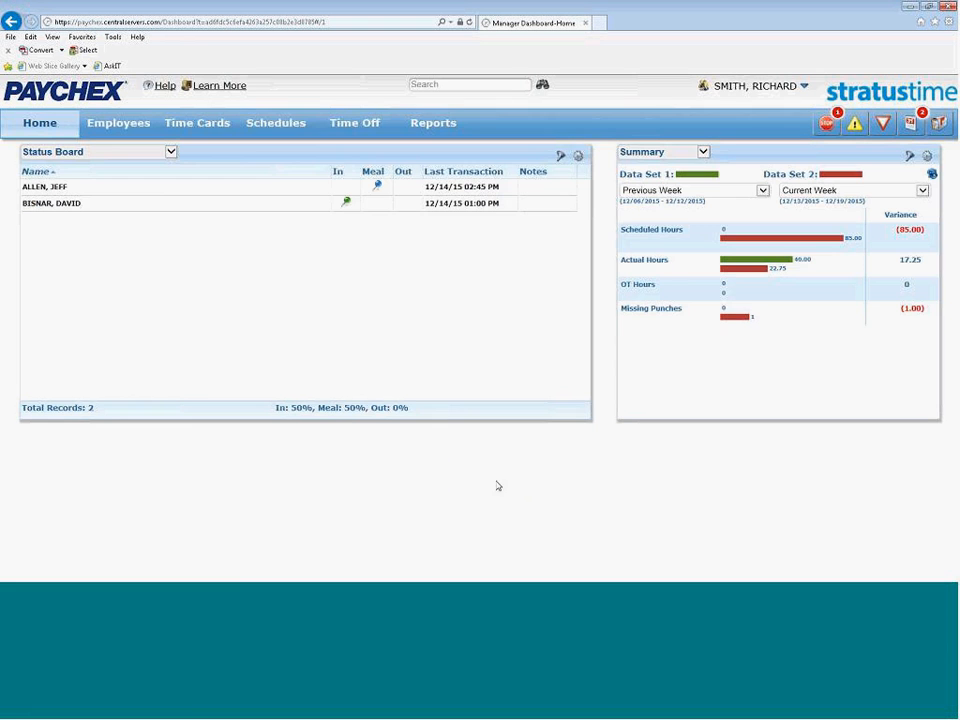
Open the Paychex Flex Time training site and browse the Administrator, Manager and Employee training topics, ending on the Manager topics
{"action": "left_click", "coordinate": [219, 88]}
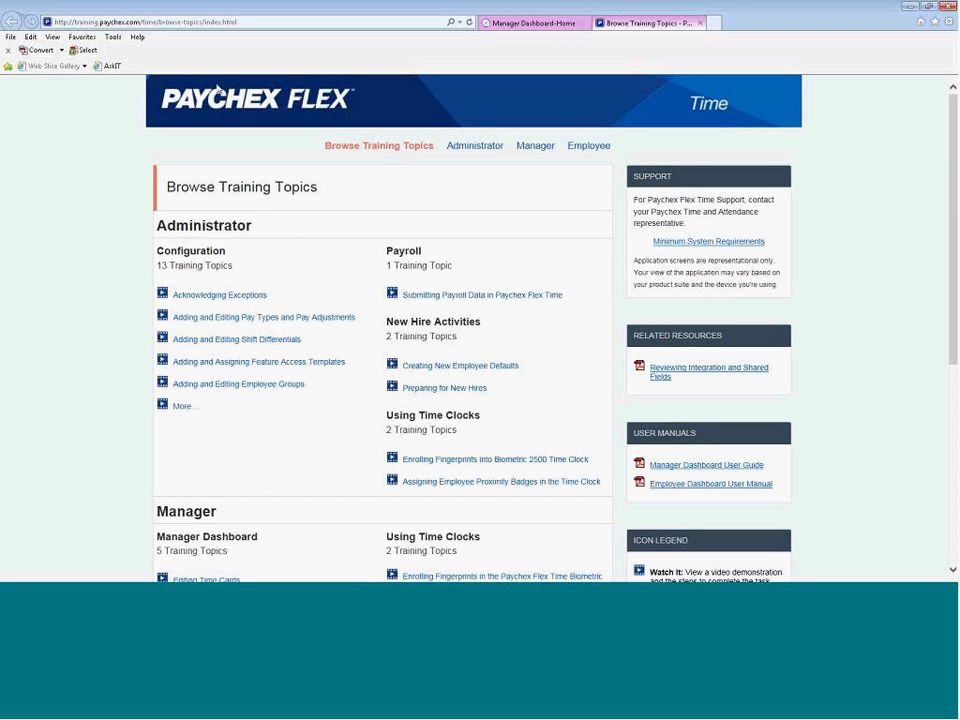
{"action": "left_click", "coordinate": [476, 152]}
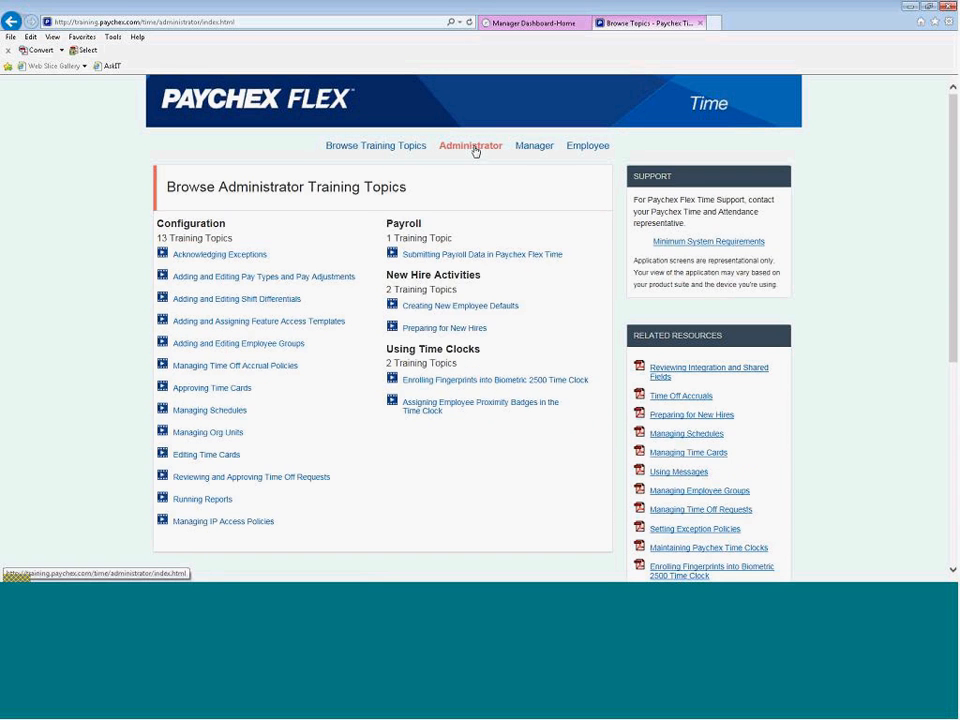
{"action": "left_click", "coordinate": [535, 146]}
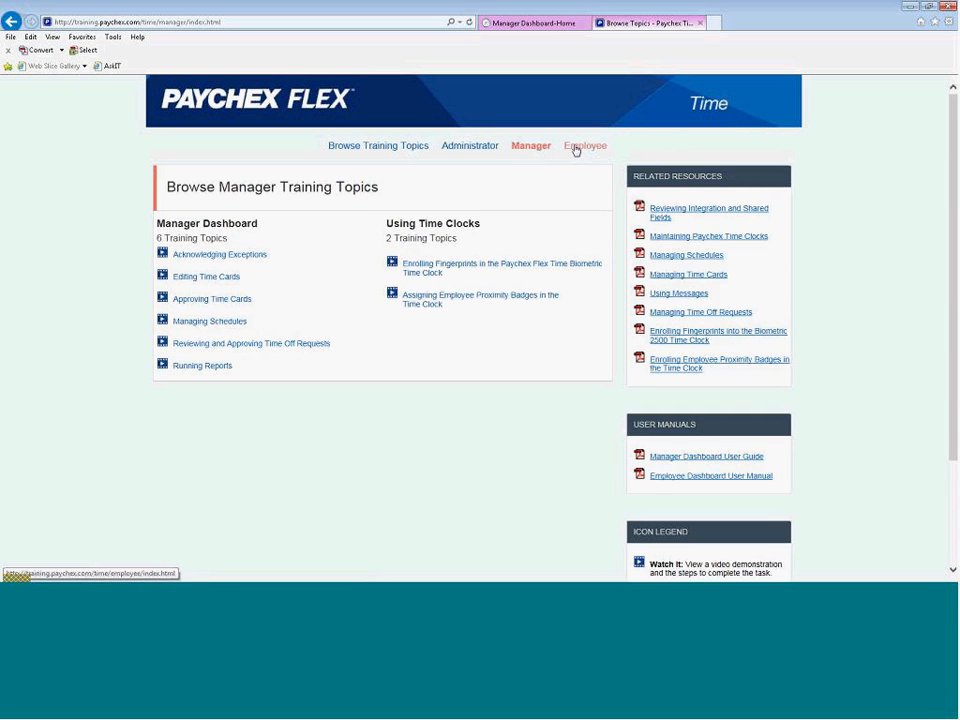
{"action": "left_click", "coordinate": [577, 147]}
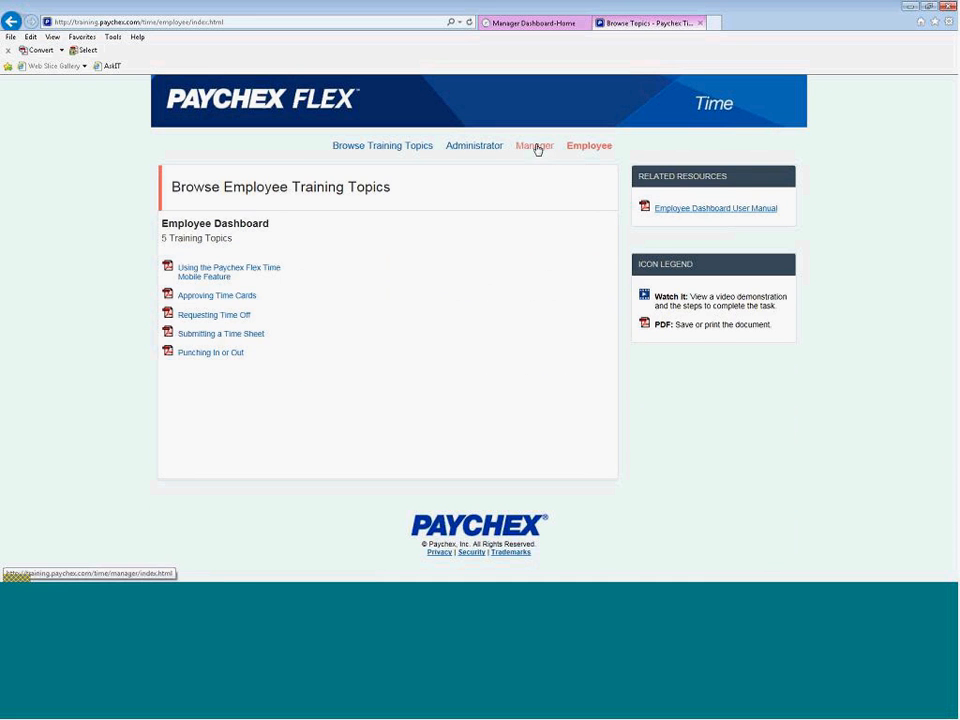
{"action": "left_click", "coordinate": [535, 146]}
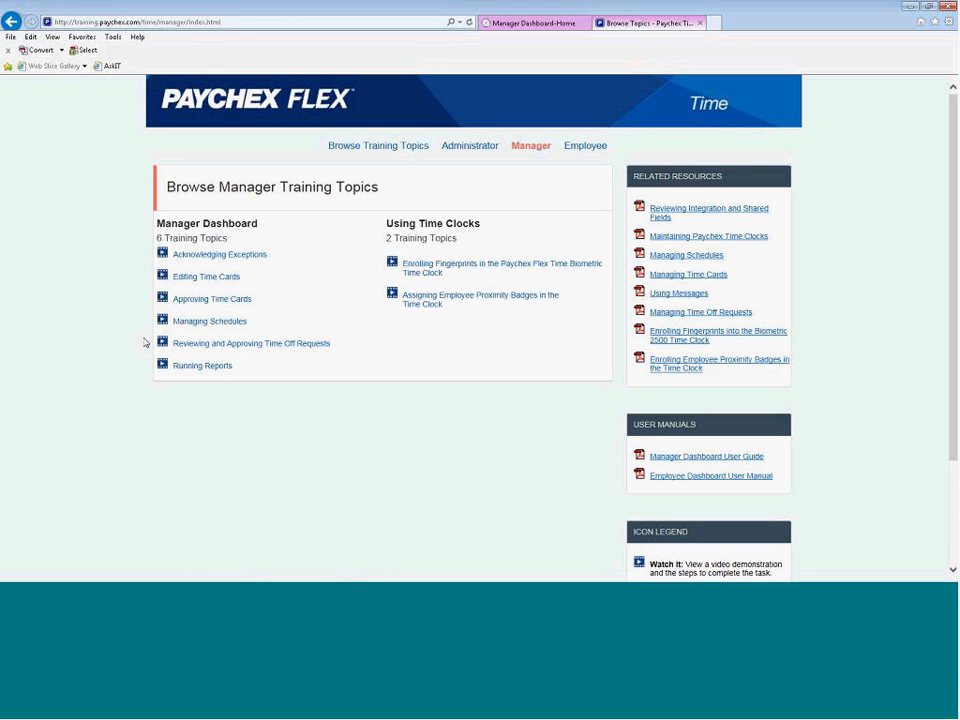
Open the Editing Time Cards training topic, read through its written instructions, and close the training site
{"action": "left_click", "coordinate": [189, 277]}
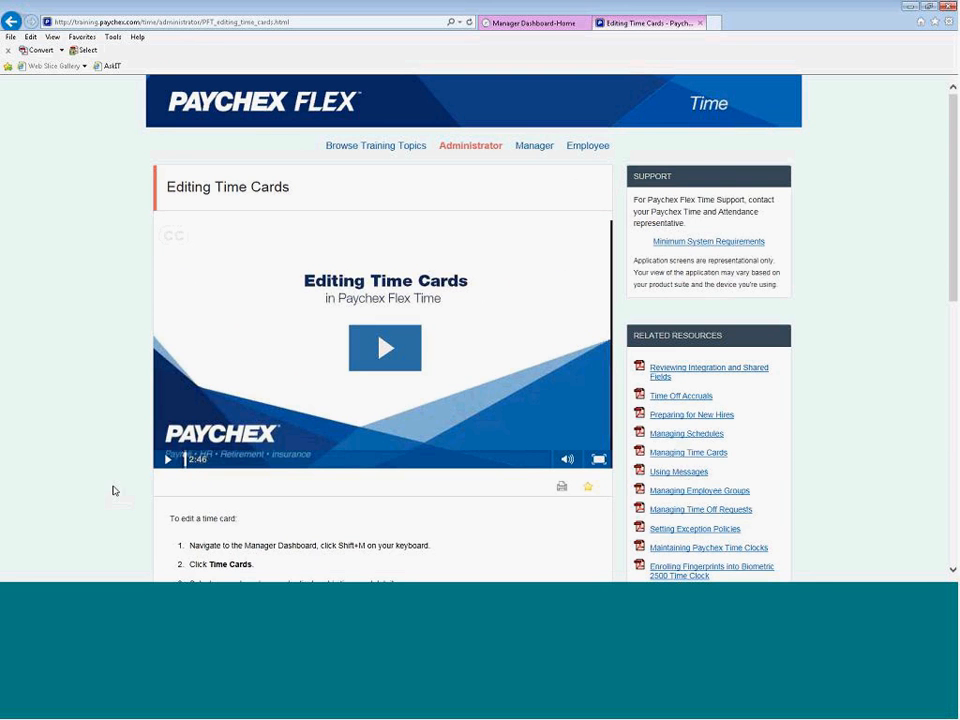
{"action": "scroll", "coordinate": [113, 480], "scroll_direction": "down", "scroll_amount": 3}
{"action": "scroll", "coordinate": [113, 480], "scroll_direction": "down", "scroll_amount": 3}
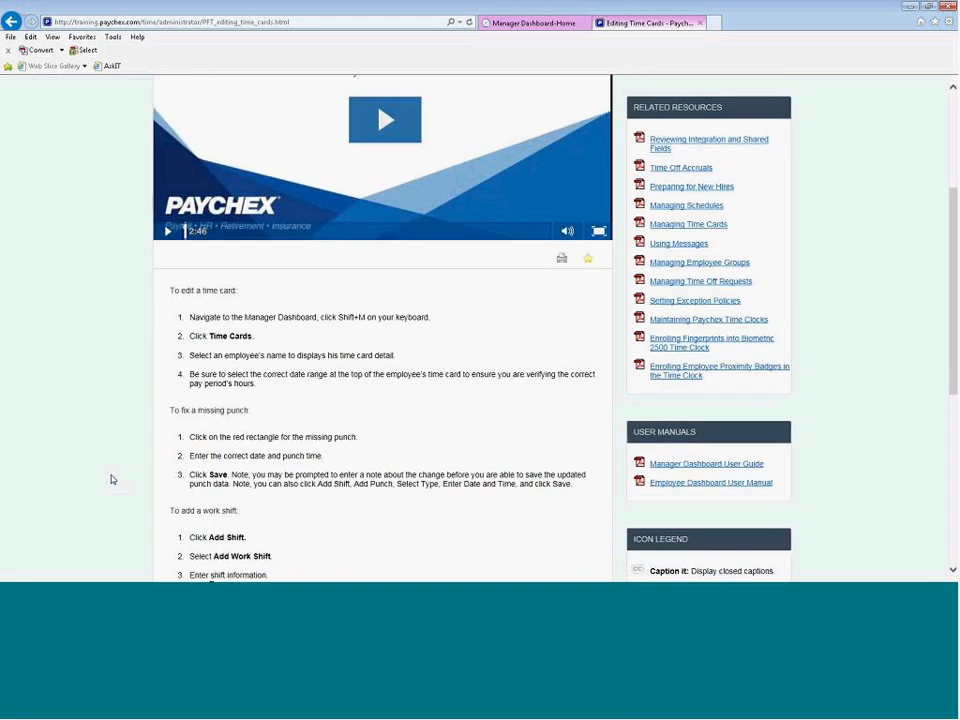
{"action": "scroll", "coordinate": [113, 480], "scroll_direction": "down", "scroll_amount": 2}
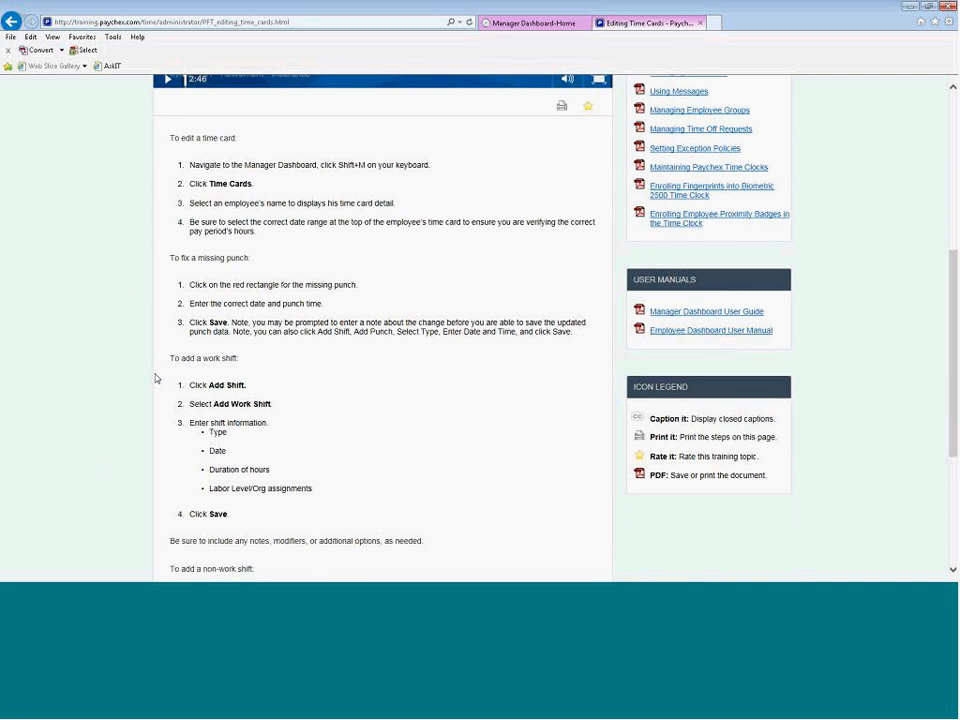
{"action": "scroll", "coordinate": [155, 378], "scroll_direction": "up", "scroll_amount": 5}
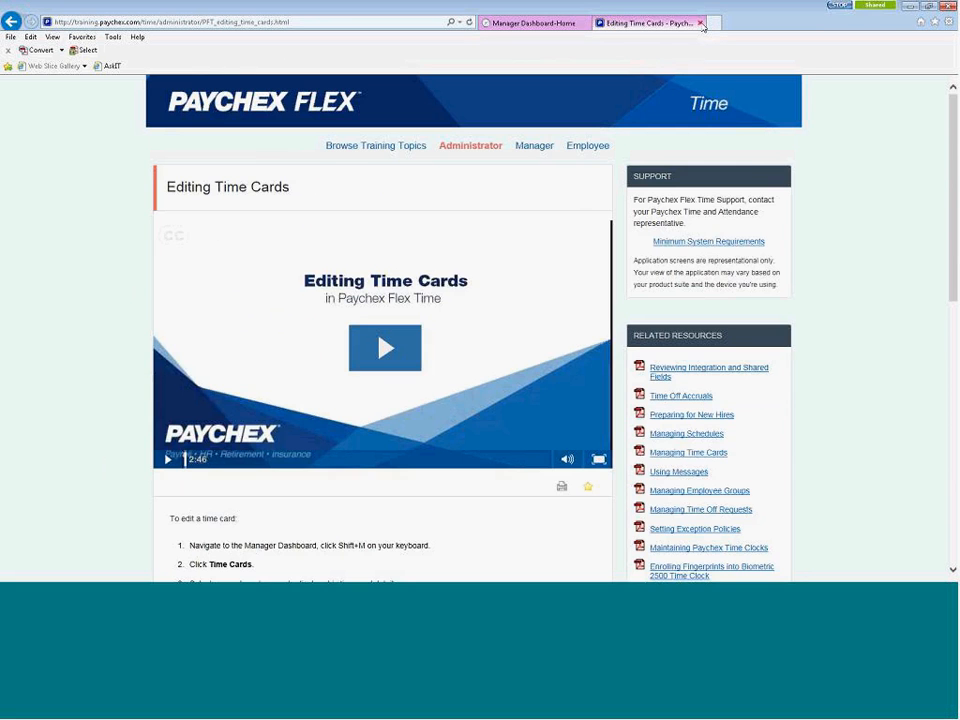
{"action": "left_click", "coordinate": [701, 23]}
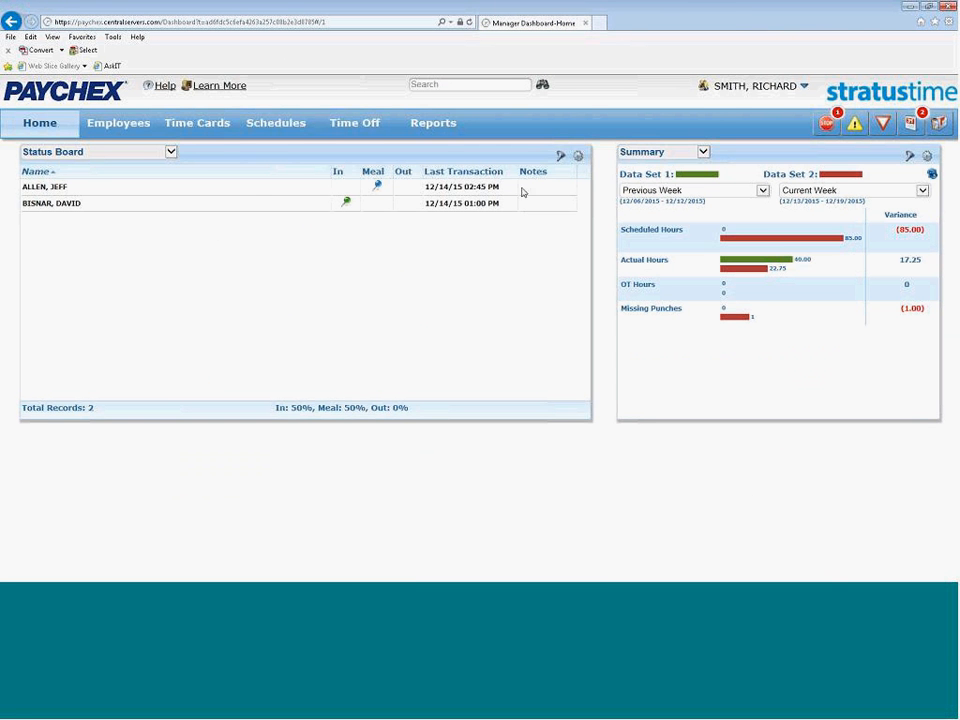